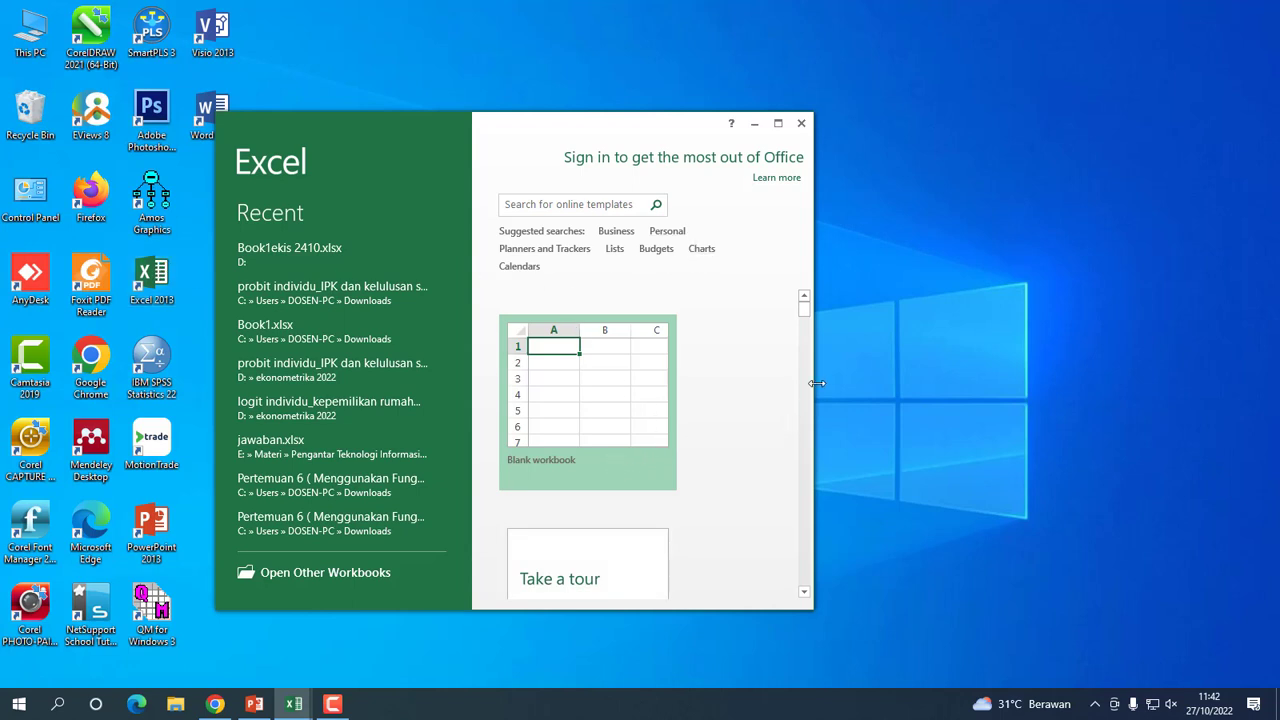
- Widen the start window on both sides and create a new blank workbook
left_click_drag(817, 383, 1095, 383)
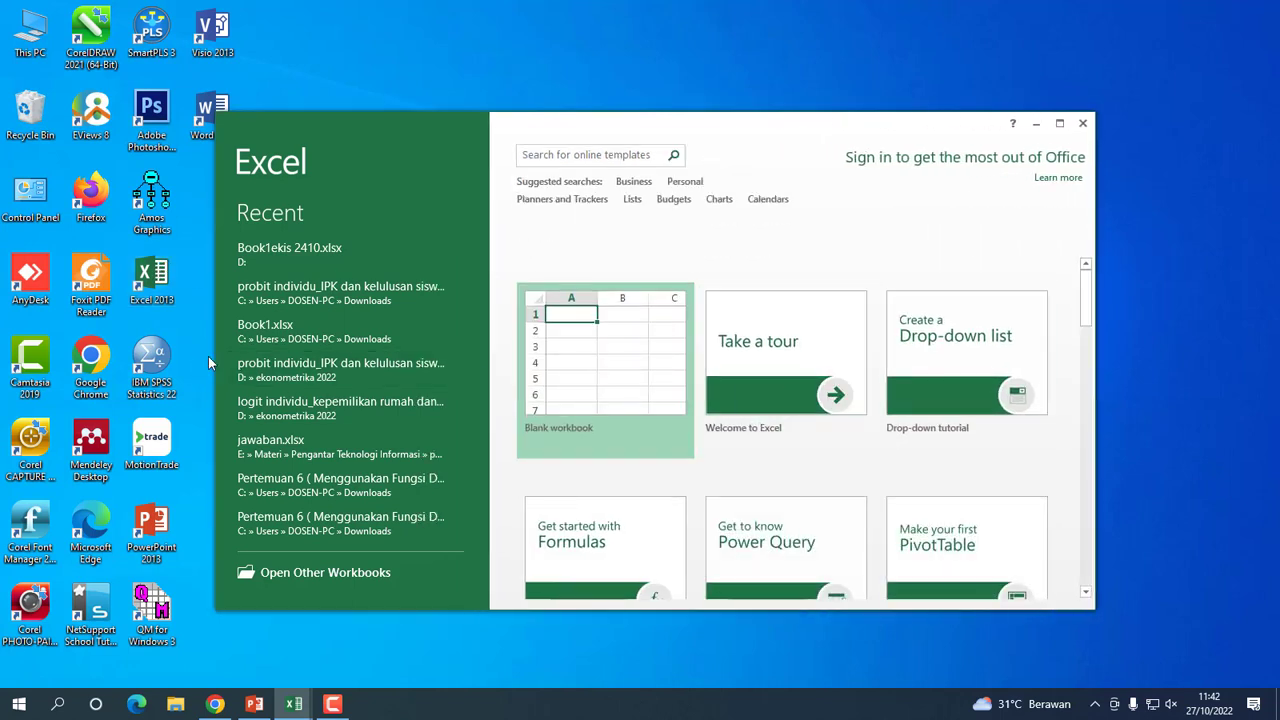
left_click_drag(214, 365, 73, 371)
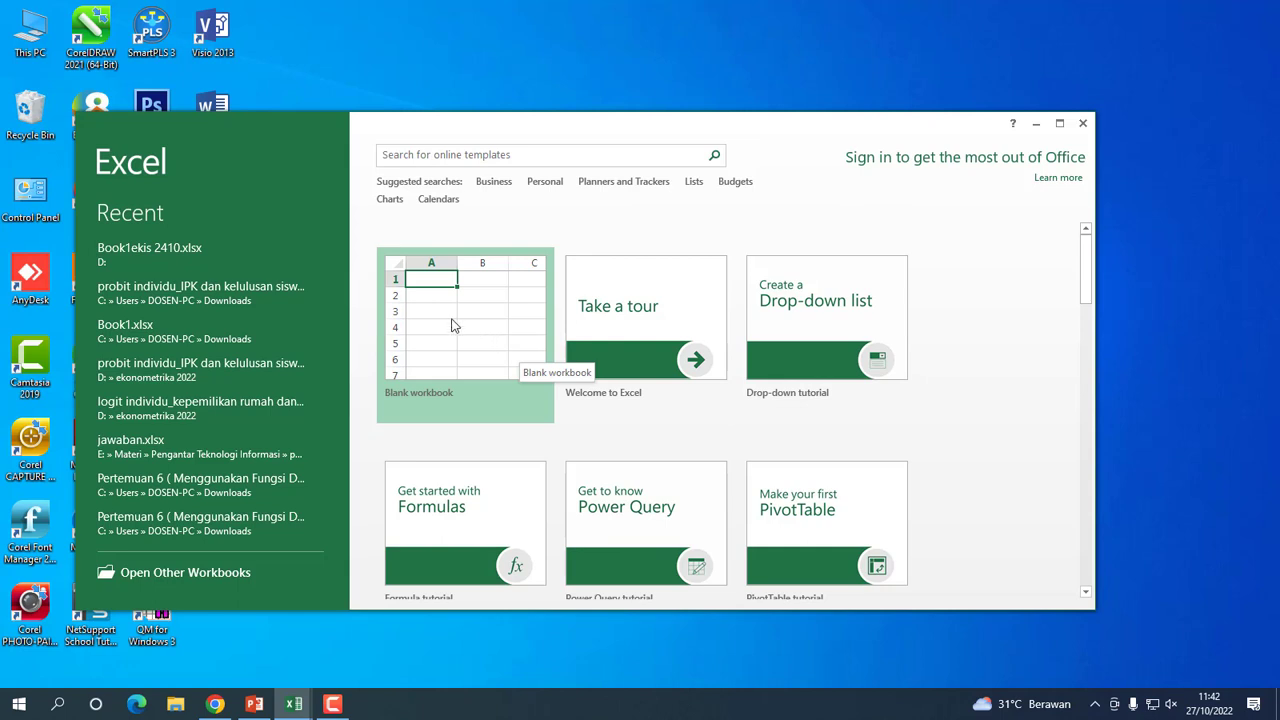
left_click(450, 323)
left_click(451, 323)
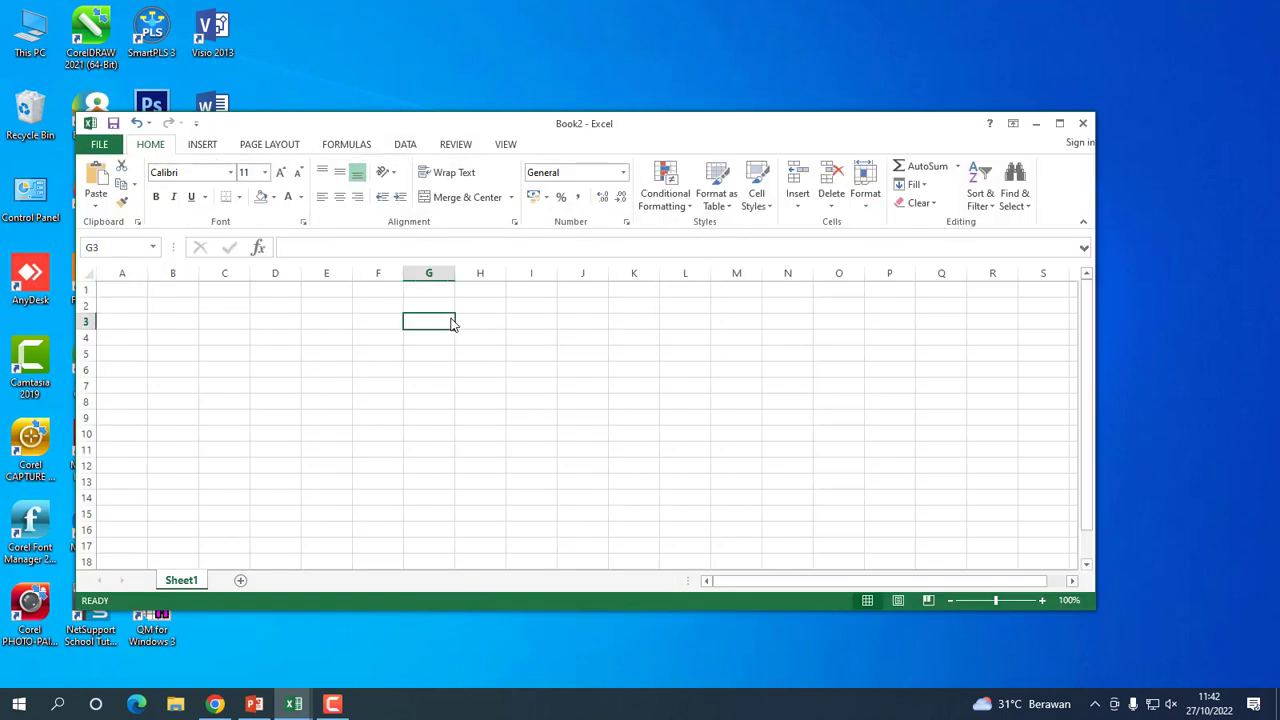
- Stretch the new workbook's window to the full screen height and out to the left edge of the screen
left_click(341, 450)
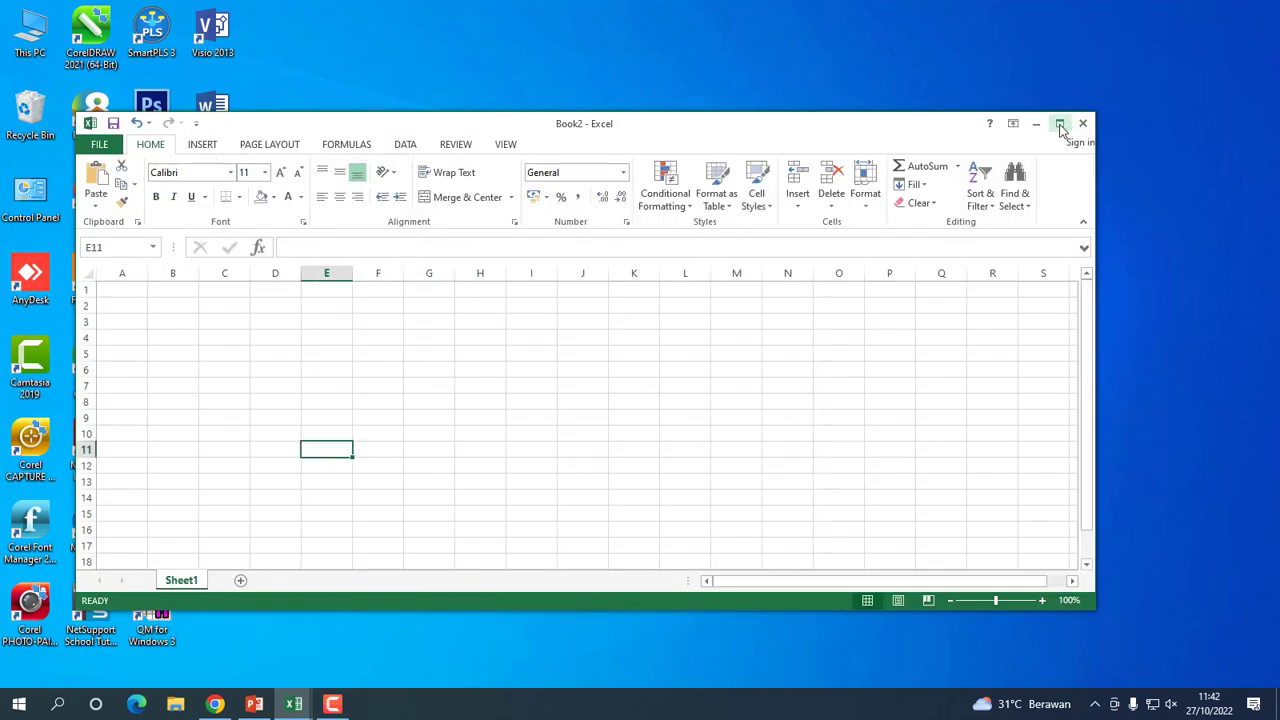
double_click(530, 110)
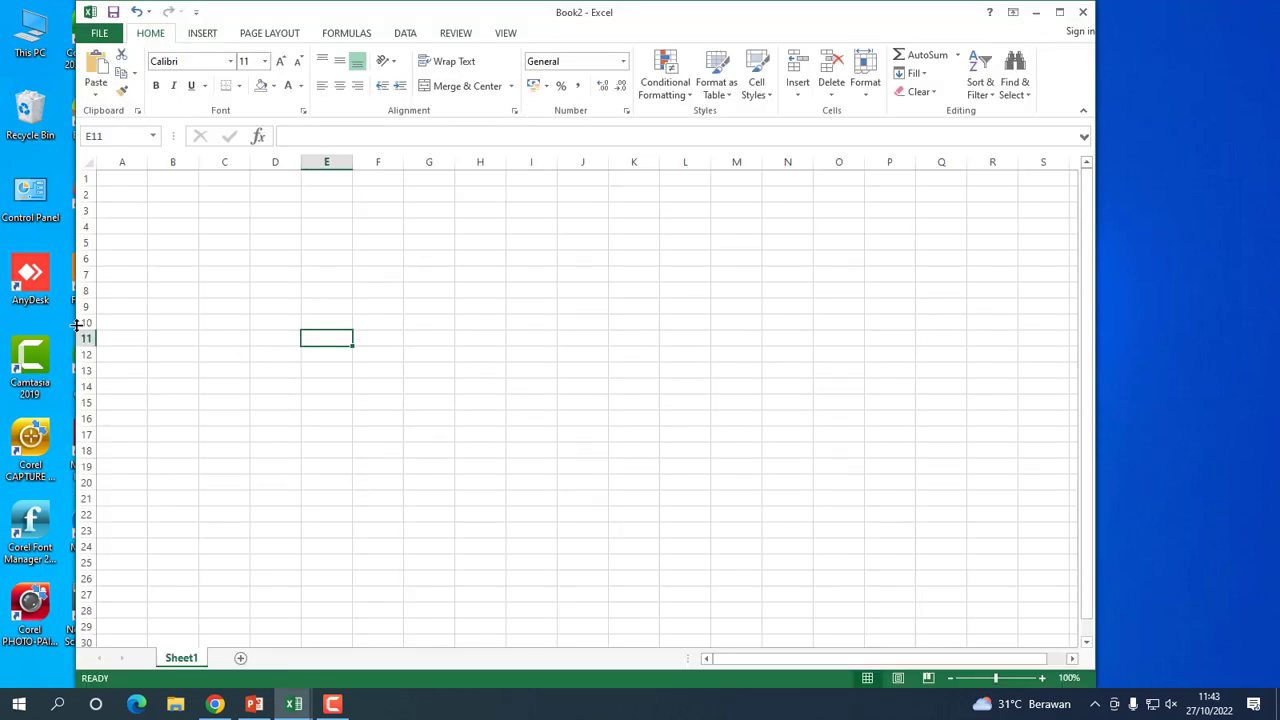
left_click_drag(76, 308, 1, 308)
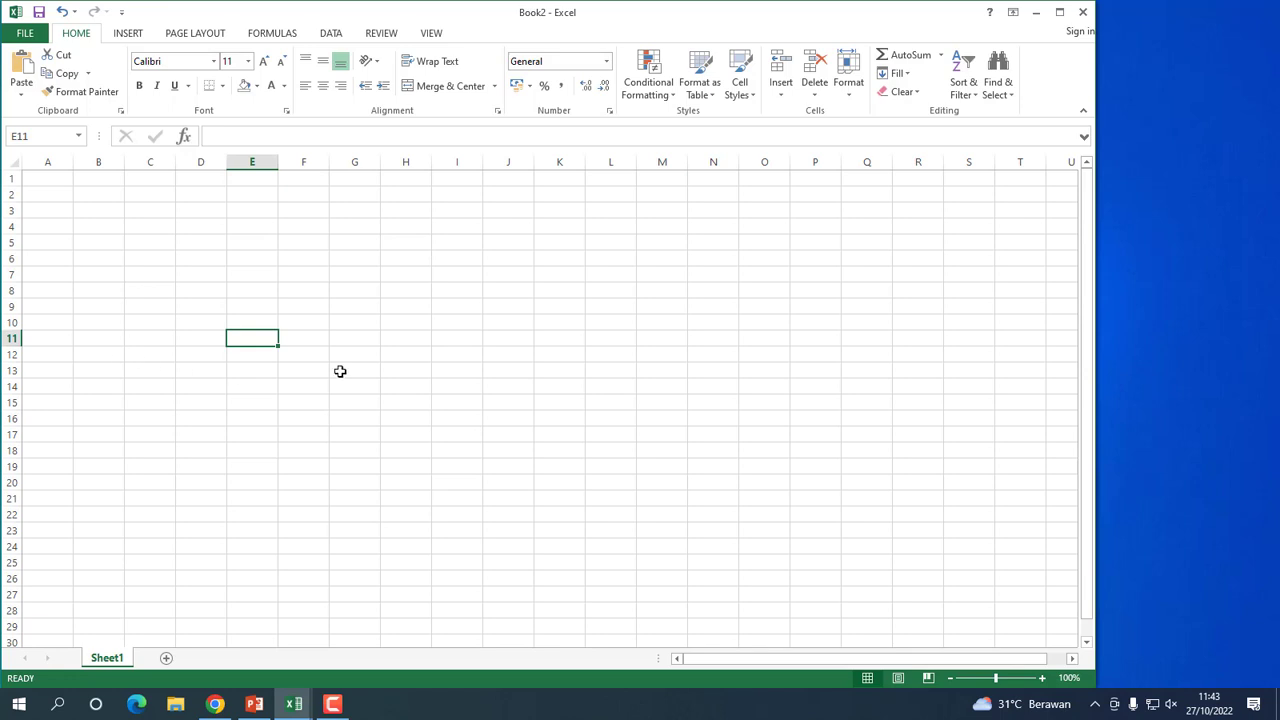
- Add two more worksheets to the workbook and rename Sheet1 as "Data"
left_click(166, 658)
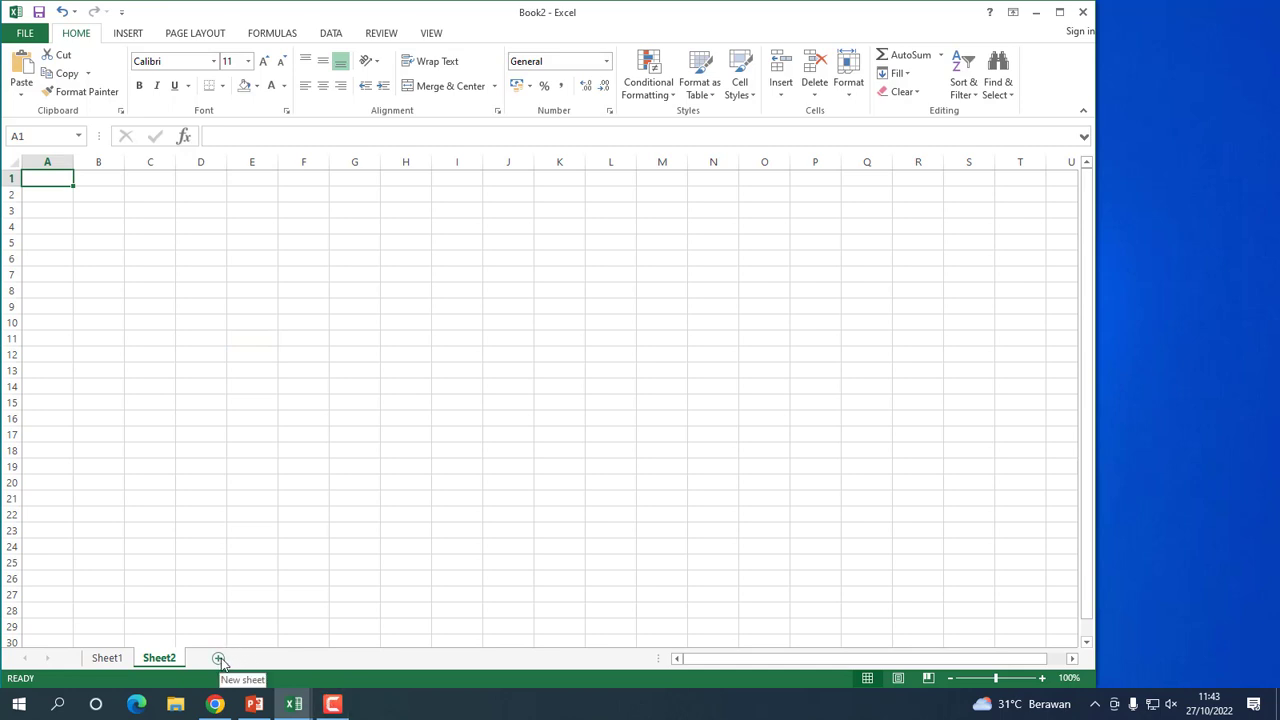
left_click(243, 658)
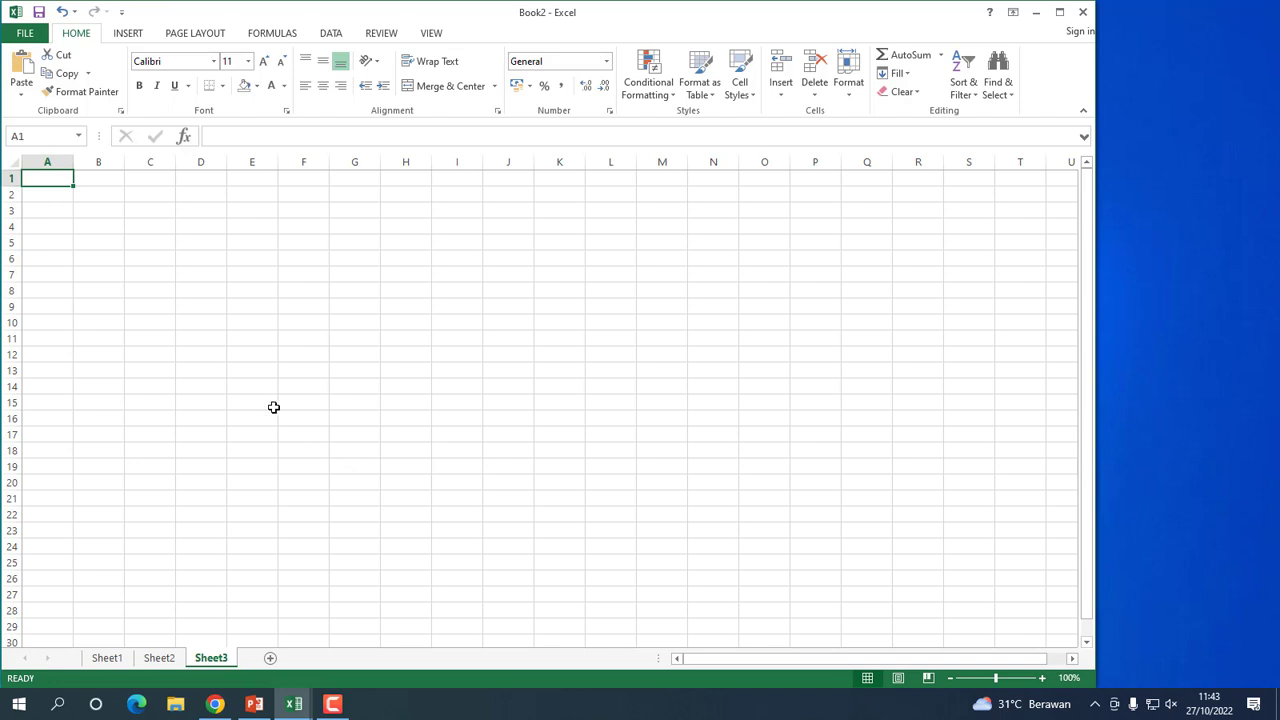
right_click(112, 661)
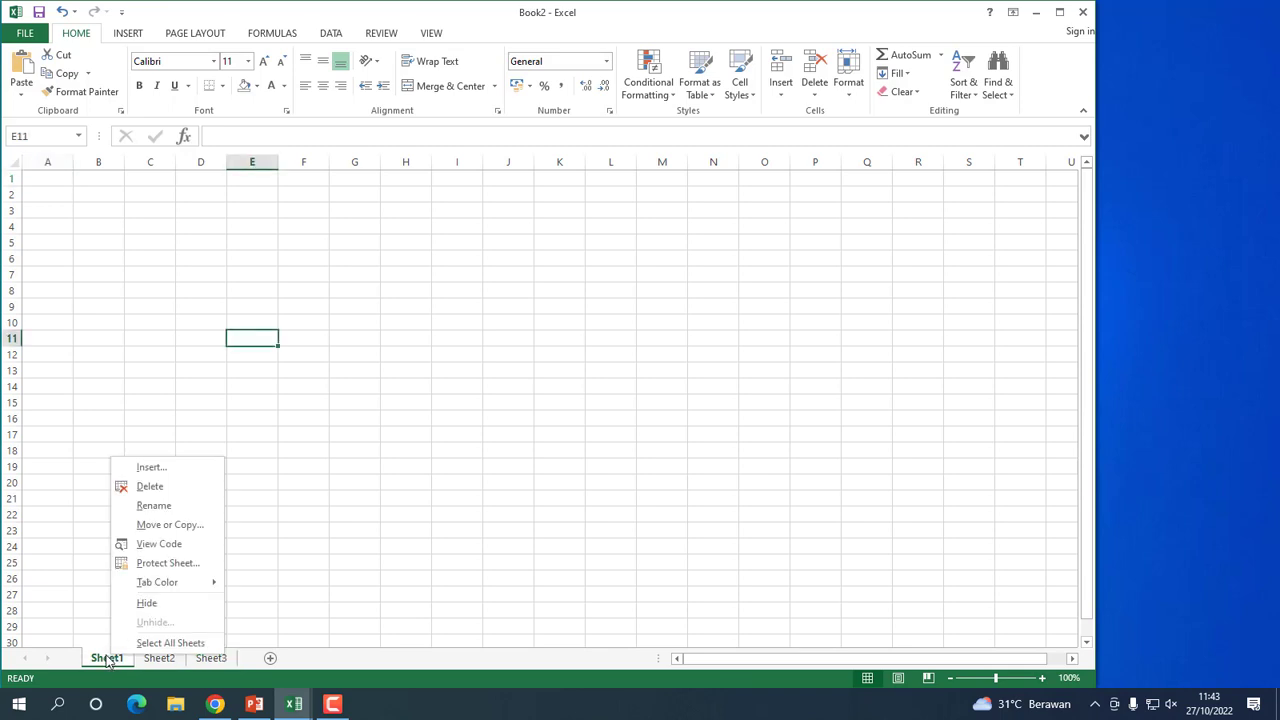
left_click(154, 506)
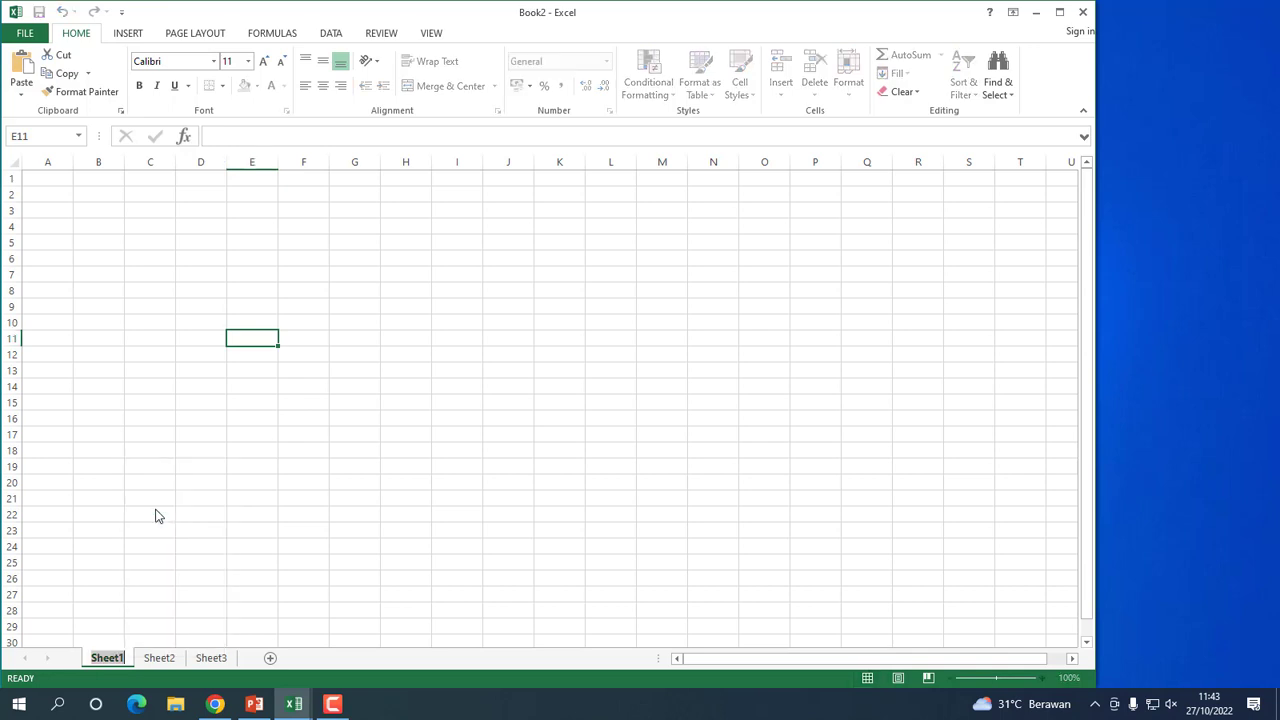
type("Data")
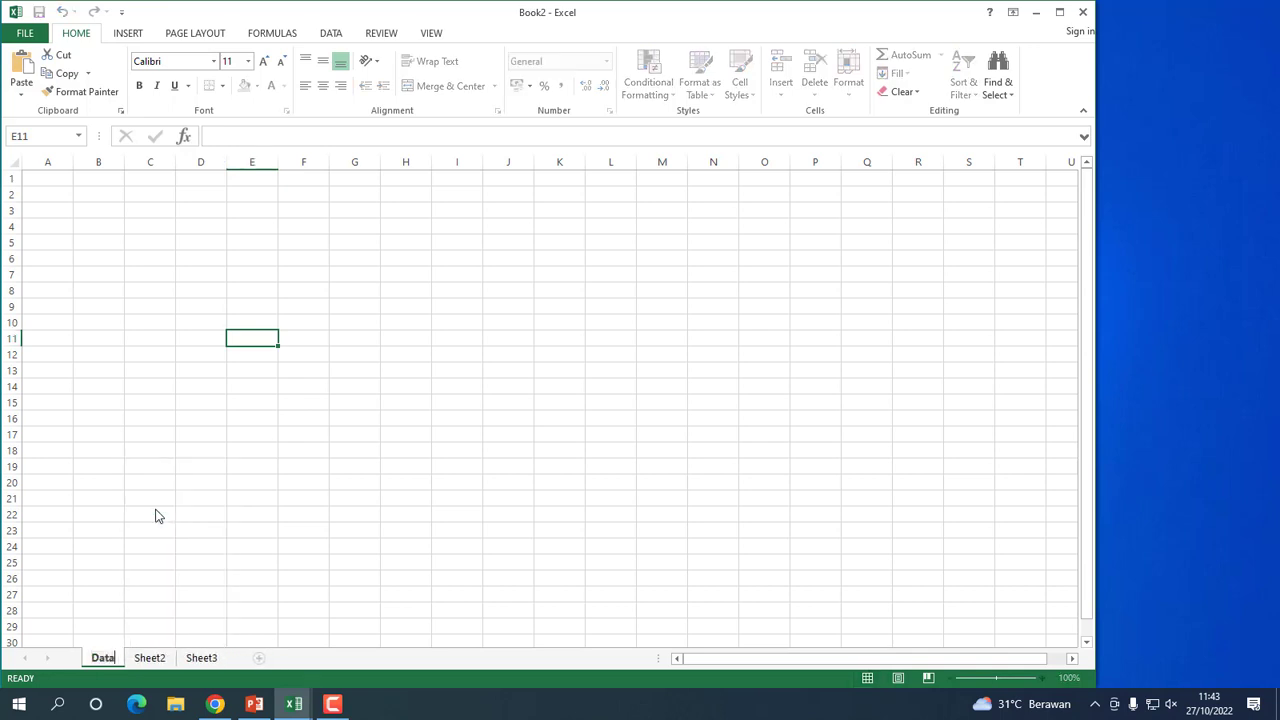
left_click(248, 530)
- Rename the Sheet2 worksheet as "Aditional Data"
left_click(150, 660)
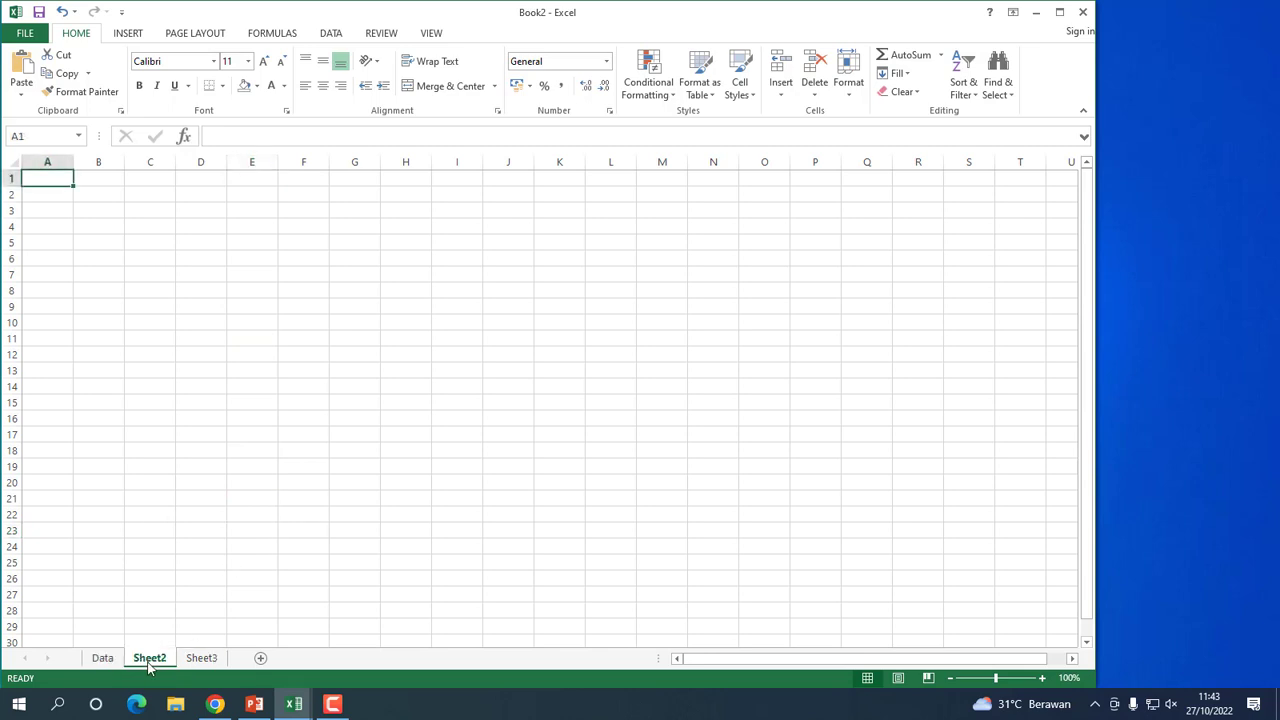
right_click(148, 667)
left_click(200, 516)
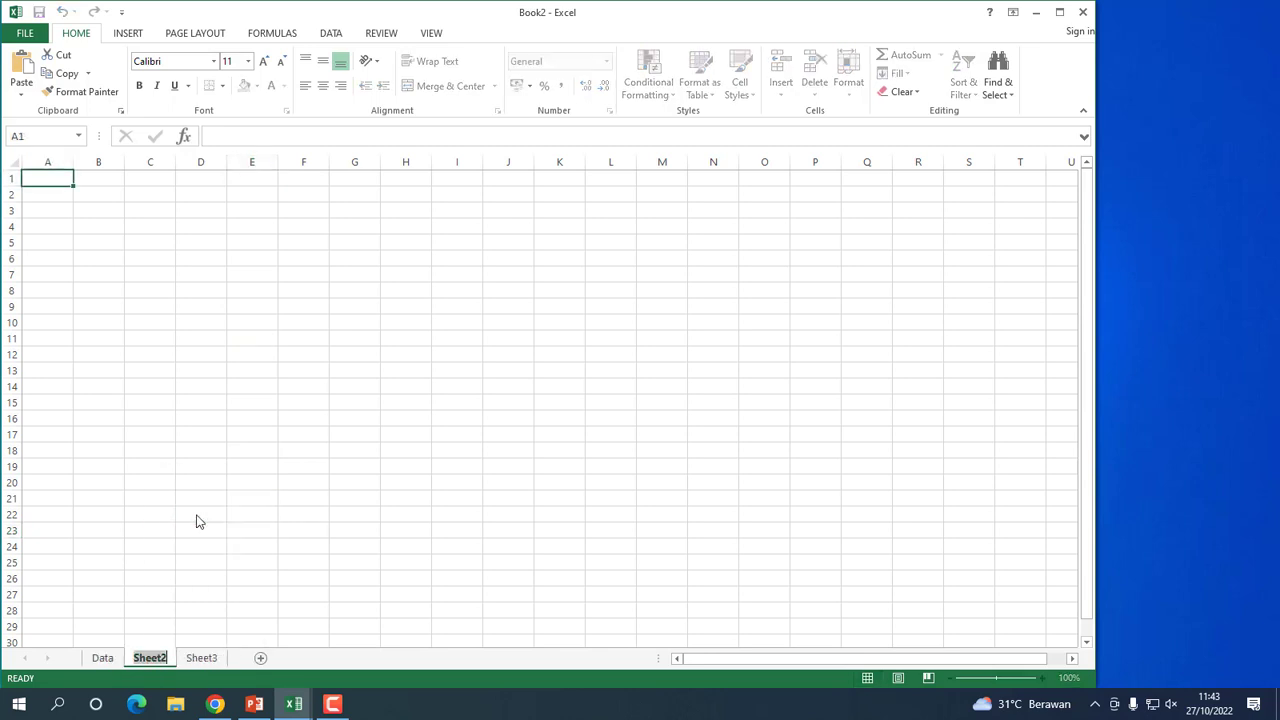
type("A")
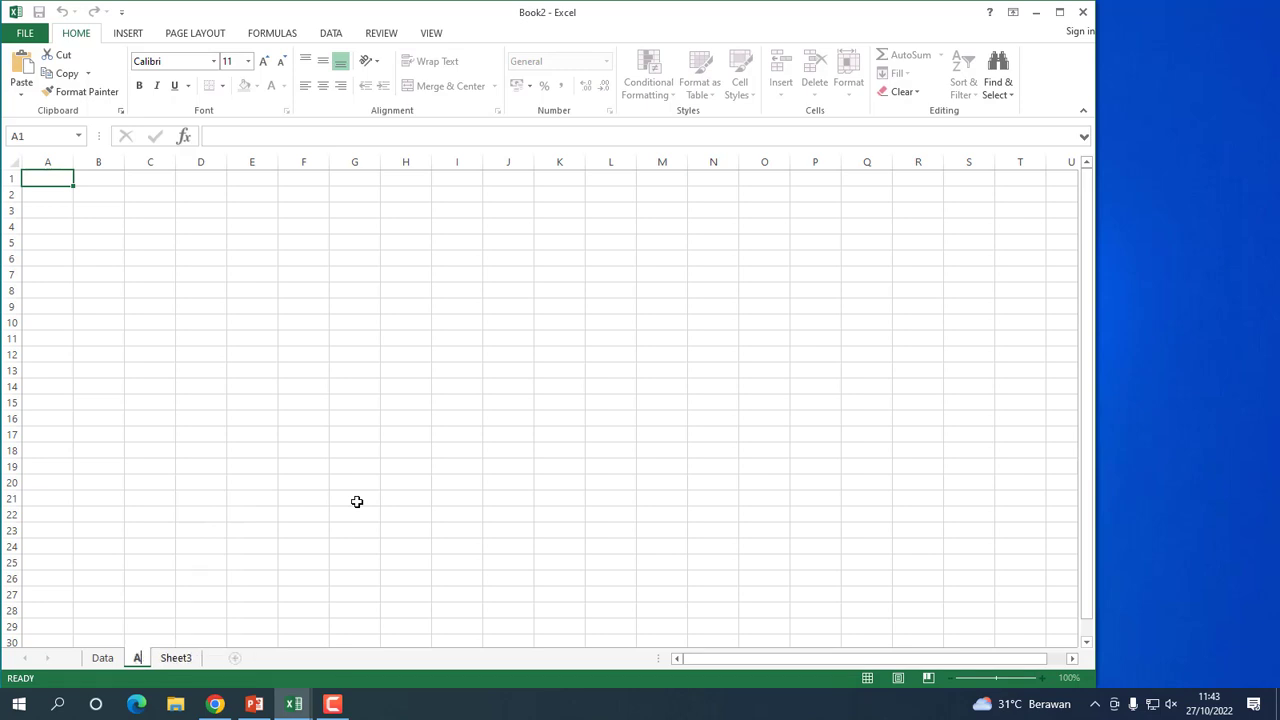
type("ditional Data")
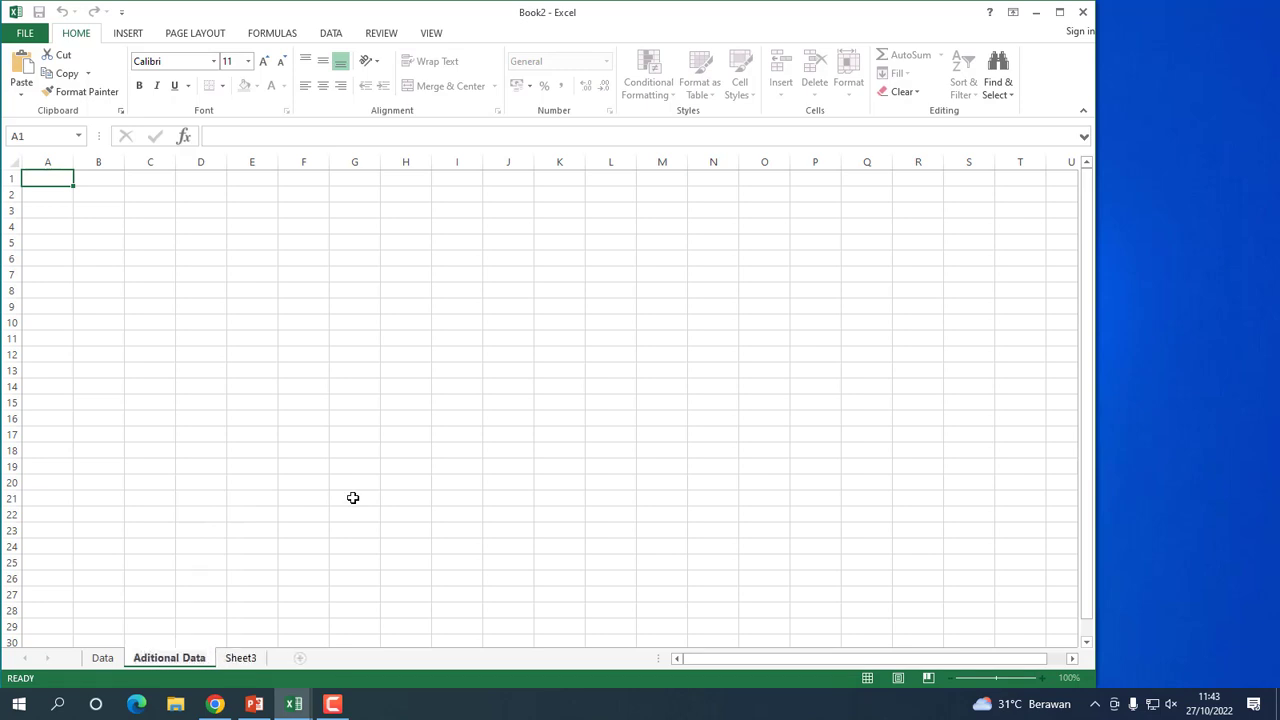
left_click(412, 486)
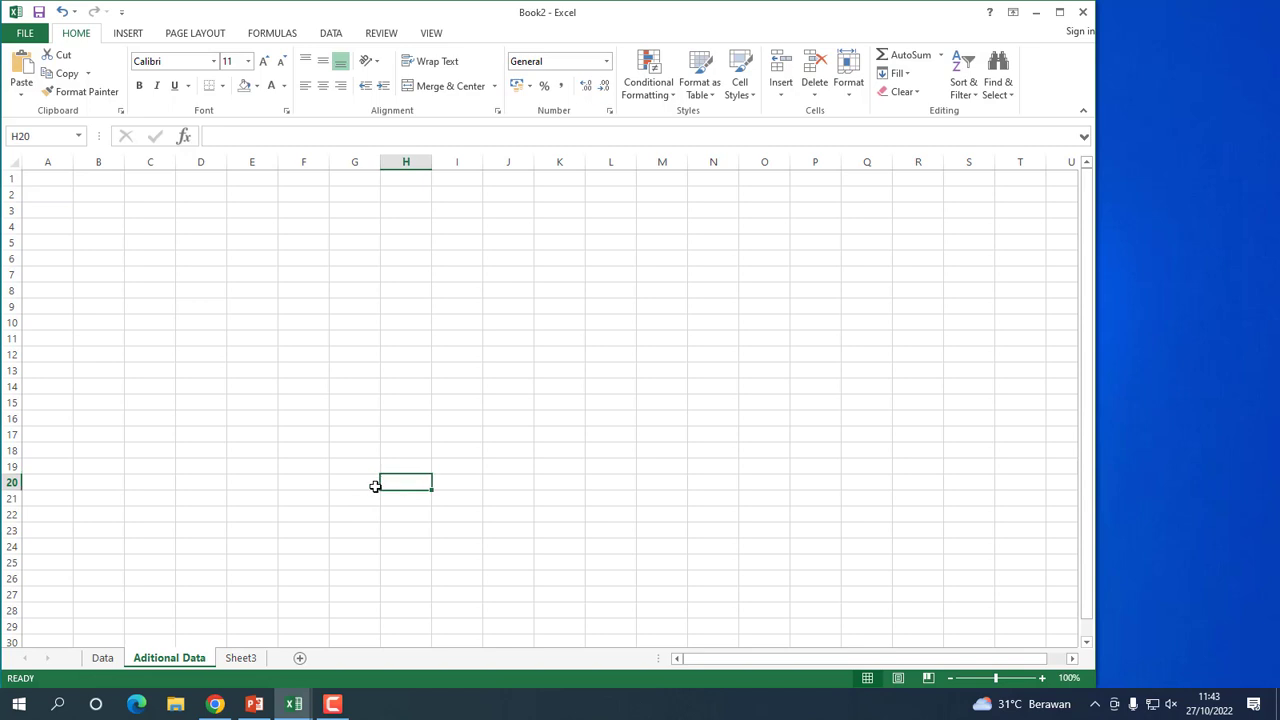
- Rename the Sheet3 worksheet as "Analyse Data"
left_click(241, 658)
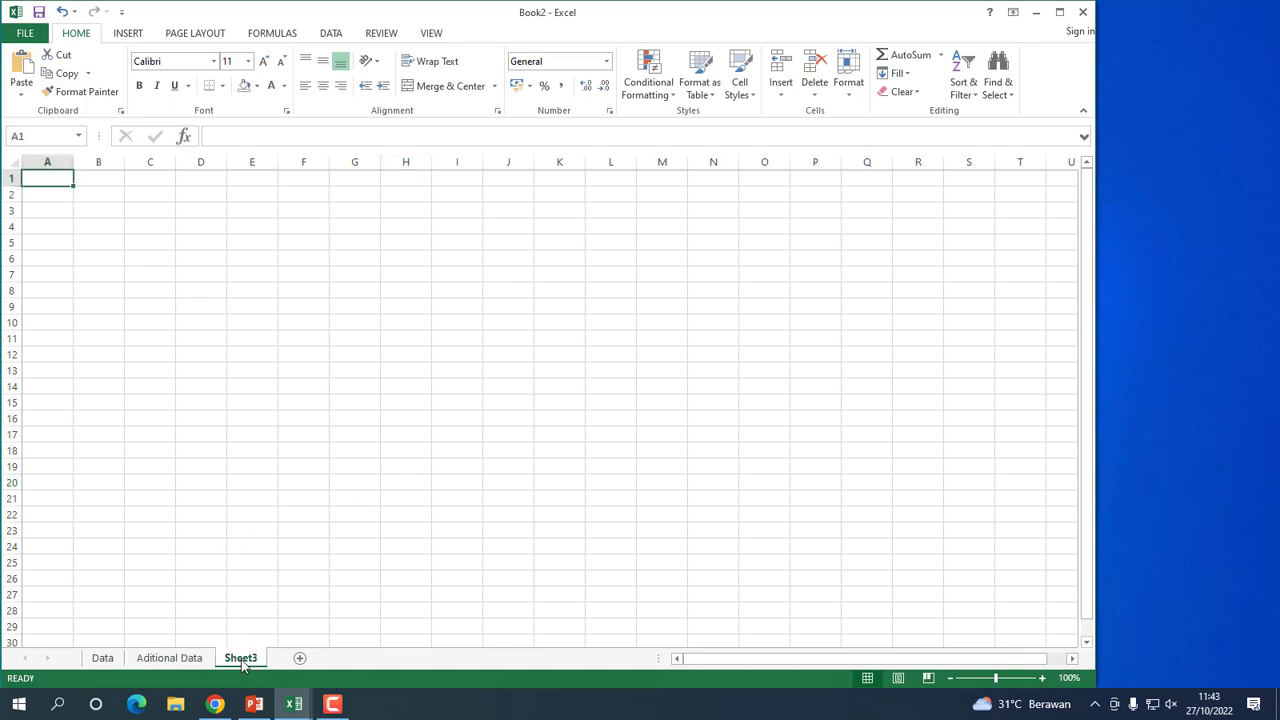
right_click(241, 665)
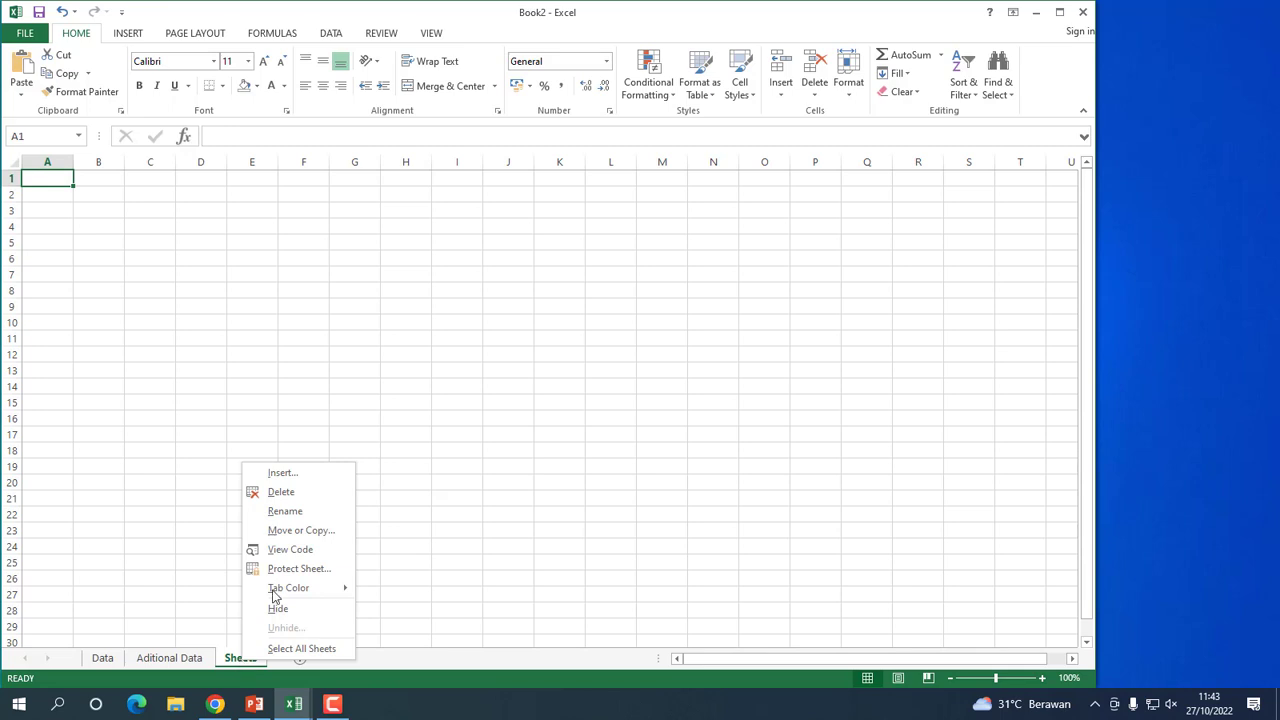
left_click(294, 512)
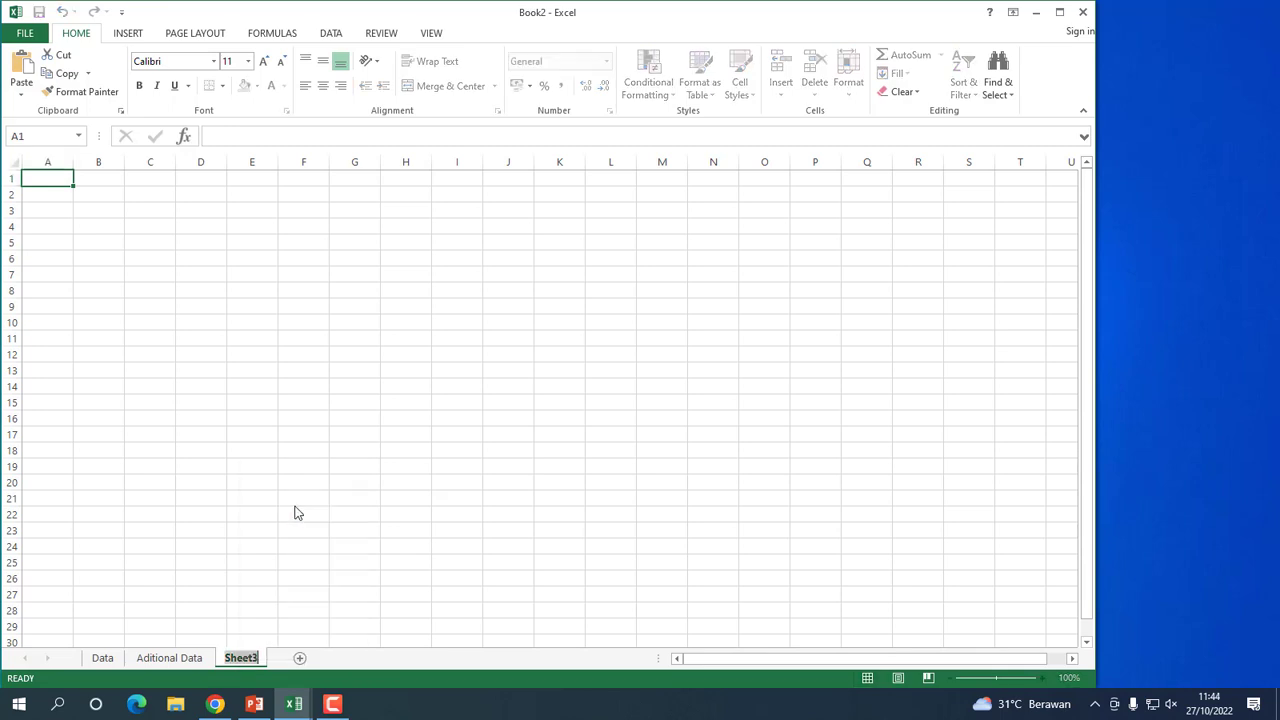
type("Analiyse Data")
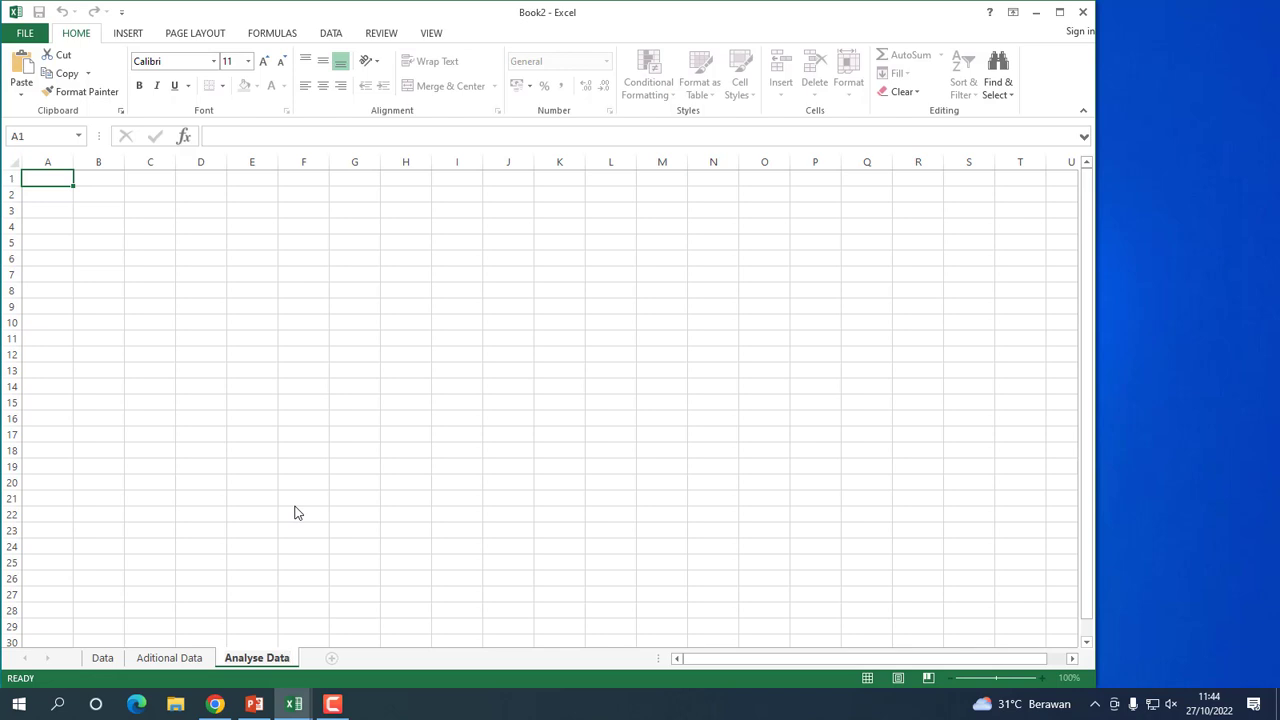
key("Return")
- Review the "Tugas Praktik" slide in PowerPoint, and switch to the Data worksheet of the Book1 workbook in Excel
left_click(1035, 13)
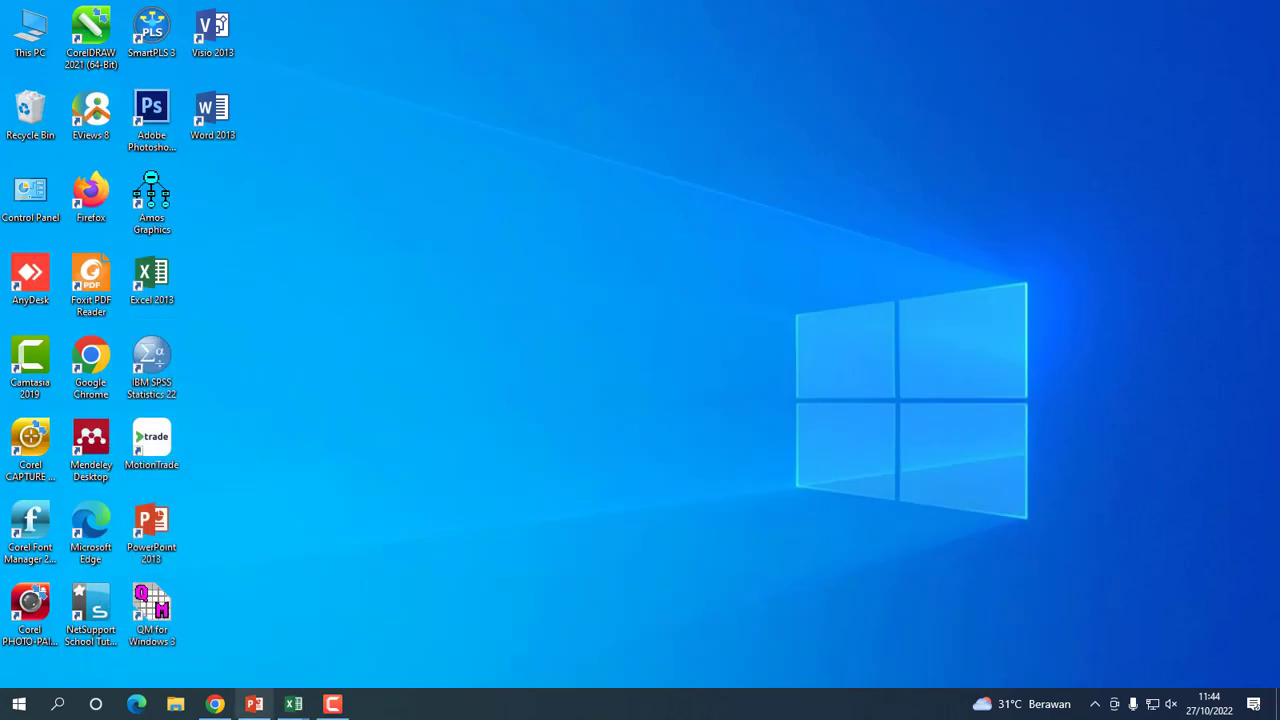
left_click(262, 707)
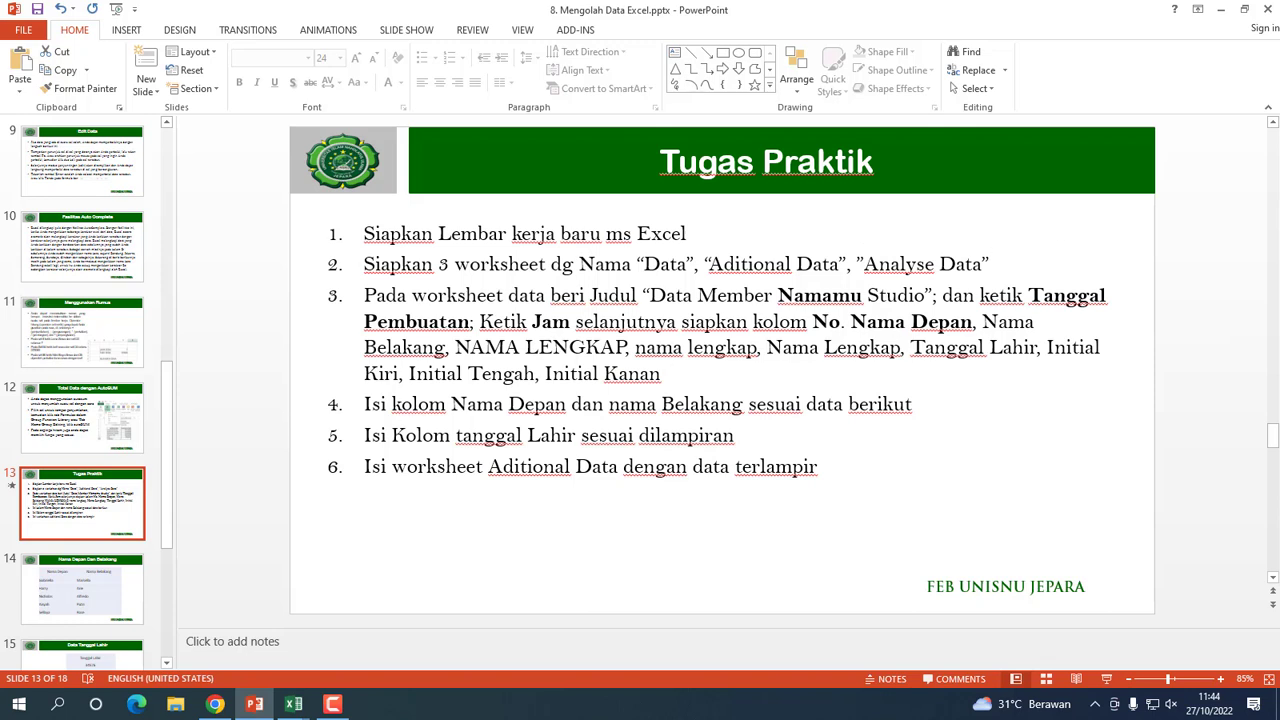
mouse_move(293, 704)
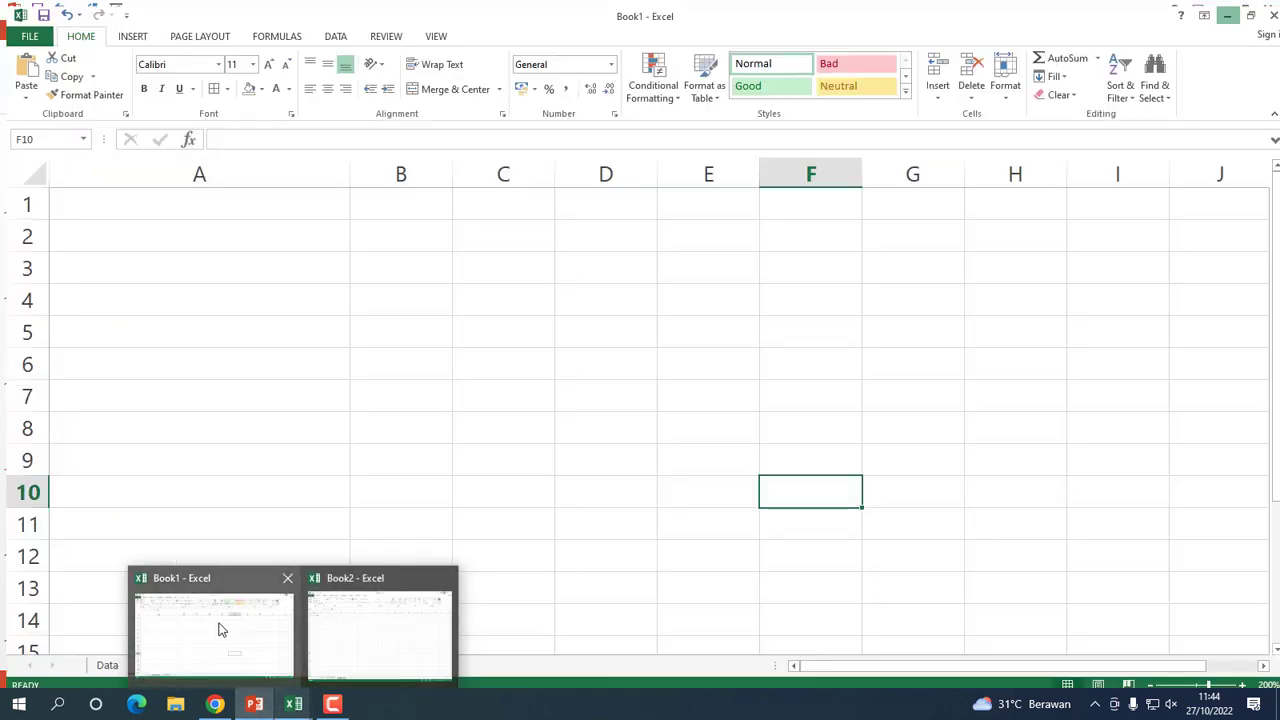
left_click(222, 629)
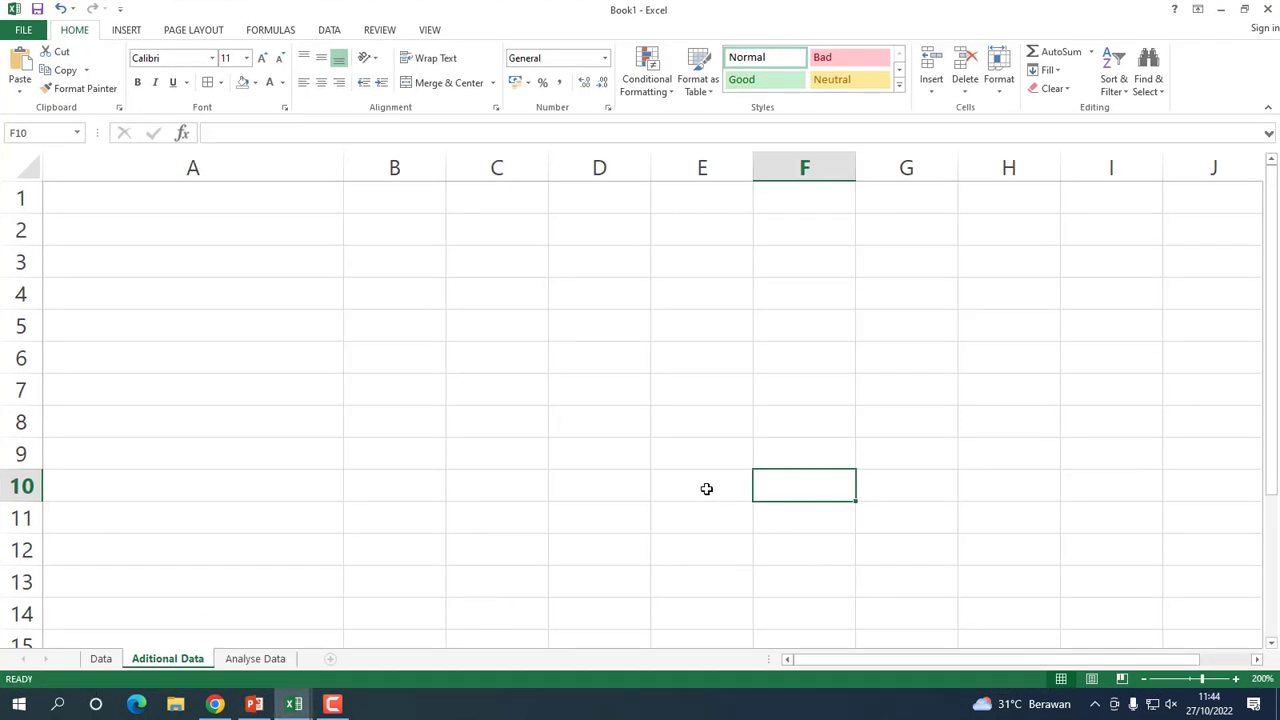
left_click(100, 662)
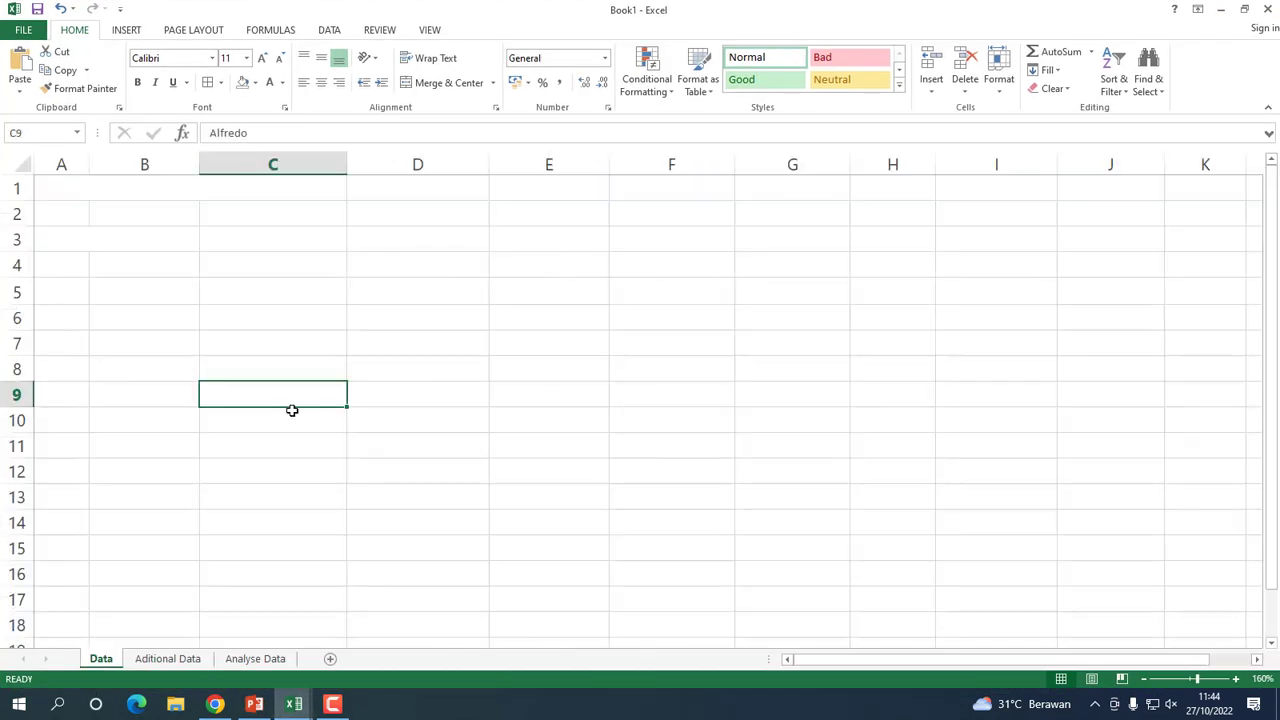
left_click(596, 527)
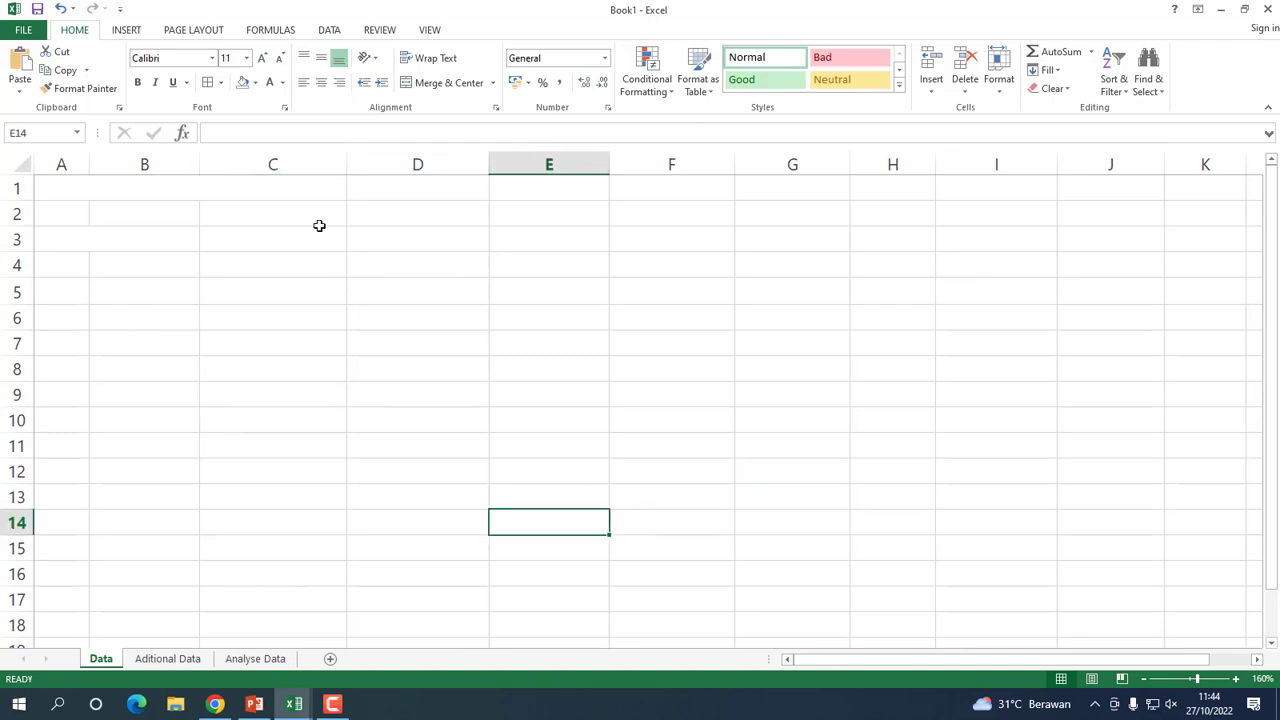
- Set the font colour of the studio member data title in cell A1 to black
left_click(59, 188)
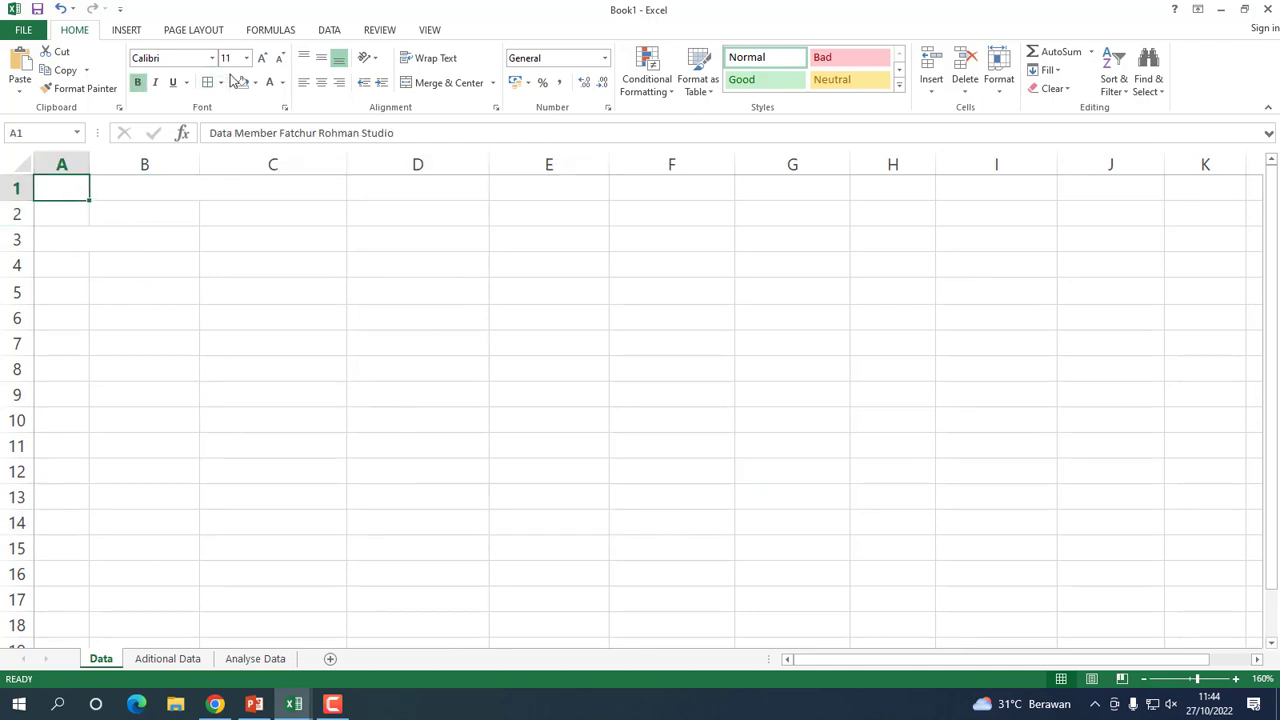
left_click(269, 83)
left_click(427, 332)
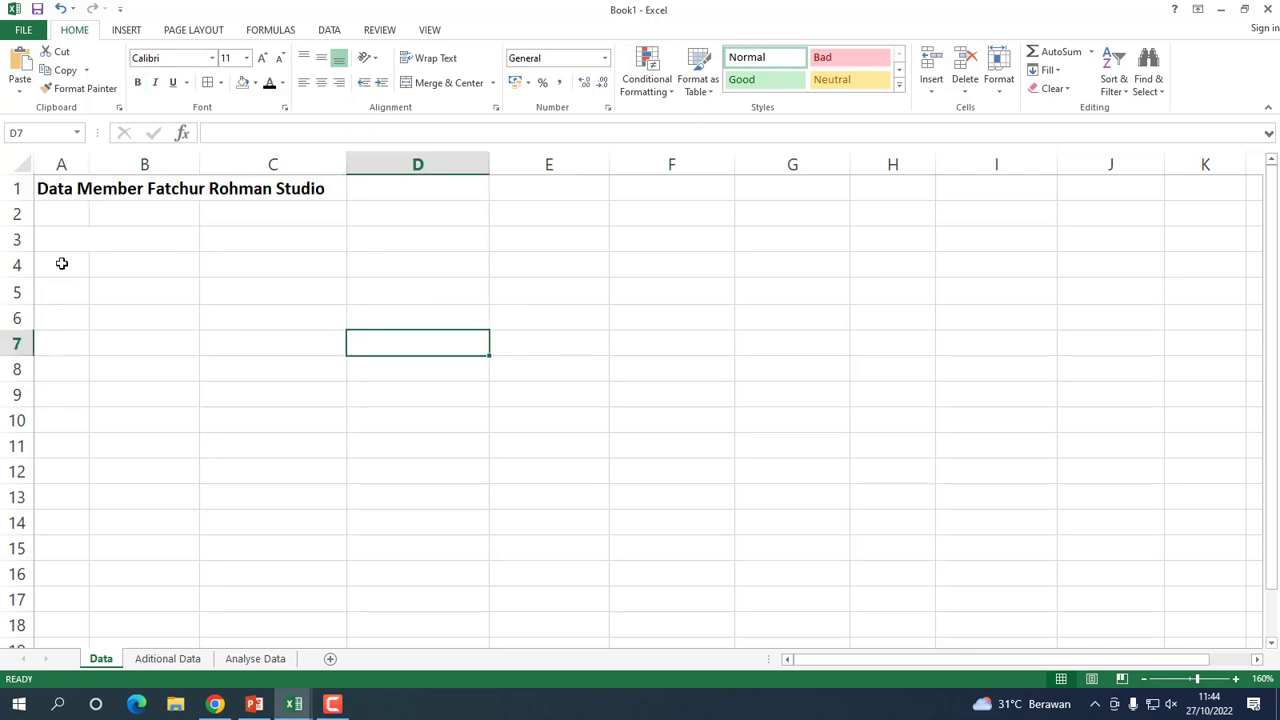
- Set the font colour of the labels "Tanggal Pembuatan" in A3 and "Jam" in A4 to black
left_click(48, 237)
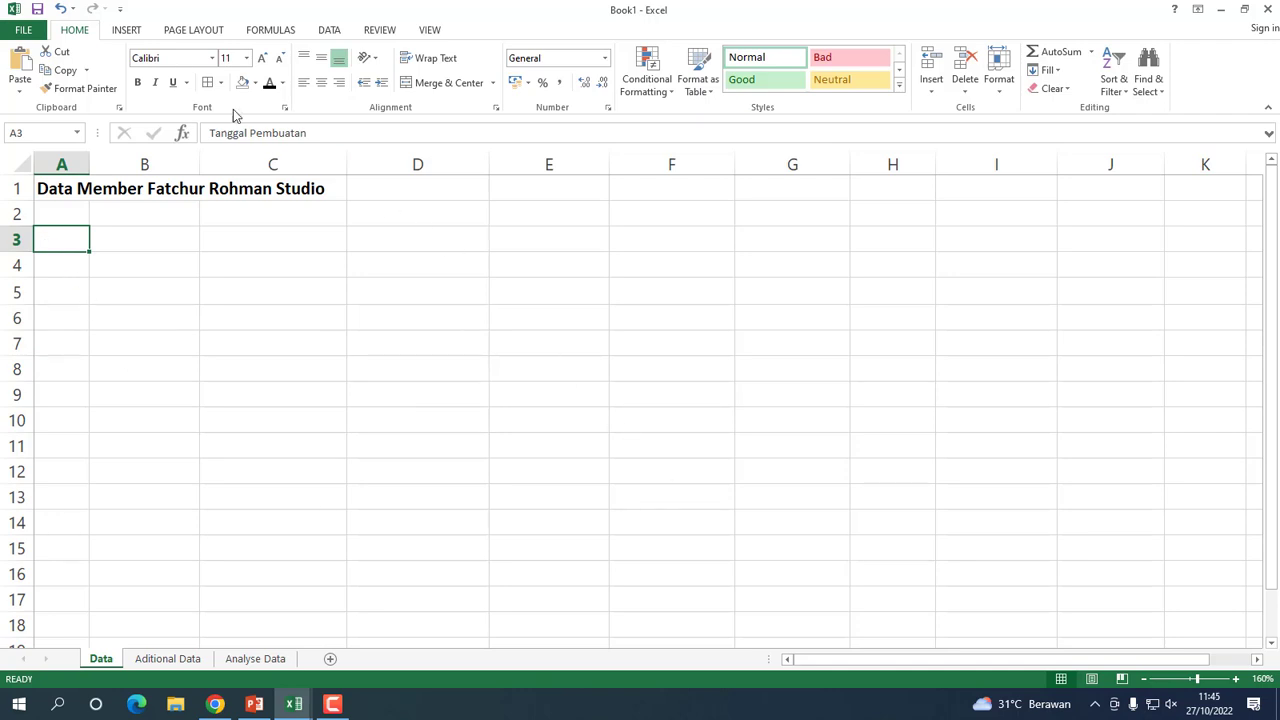
left_click(269, 86)
left_click(572, 374)
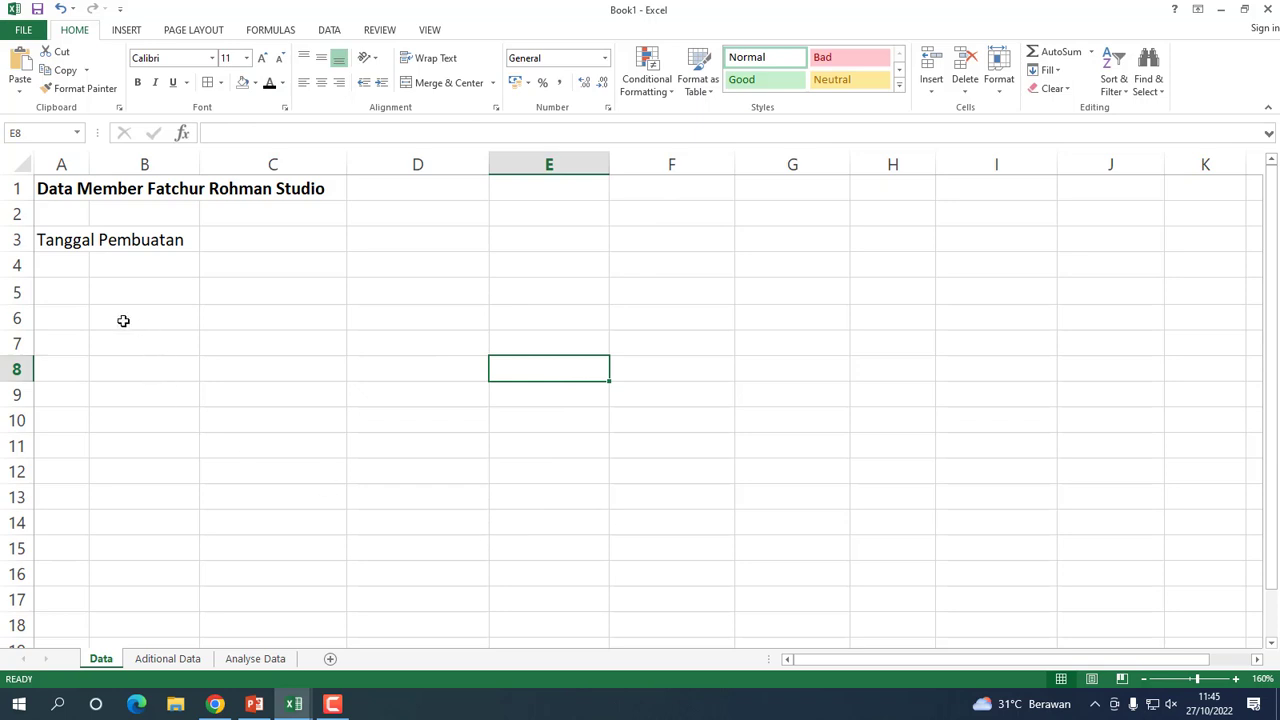
left_click(60, 267)
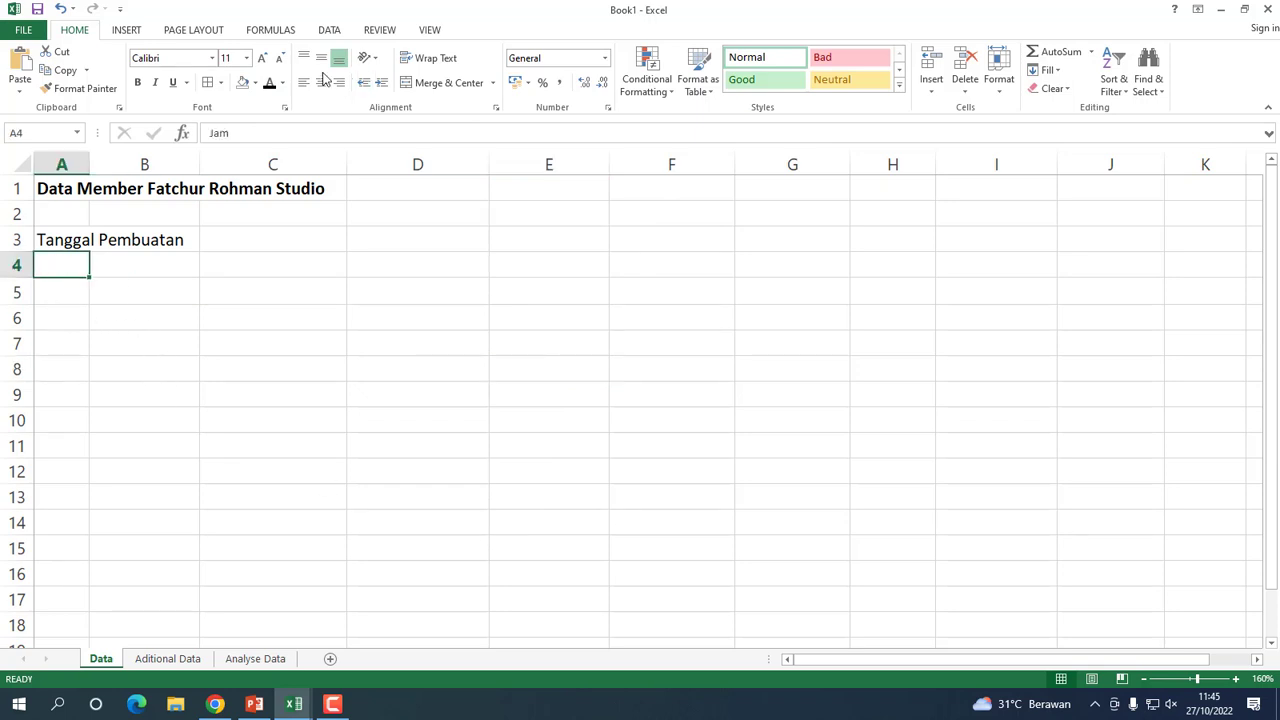
left_click(271, 87)
left_click(340, 393)
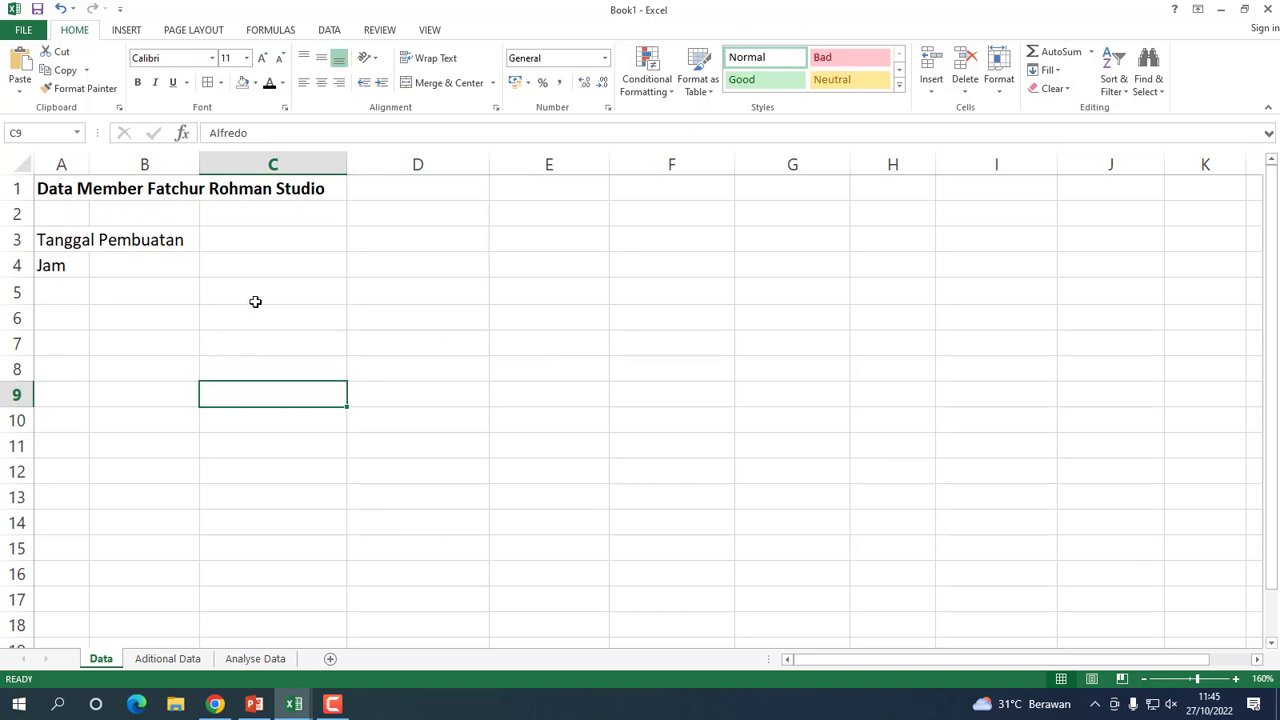
- Set the font colour of the headings "No.", "Nama Depan" and "Nama Belakang" in A6:C6 to black
left_click(61, 315)
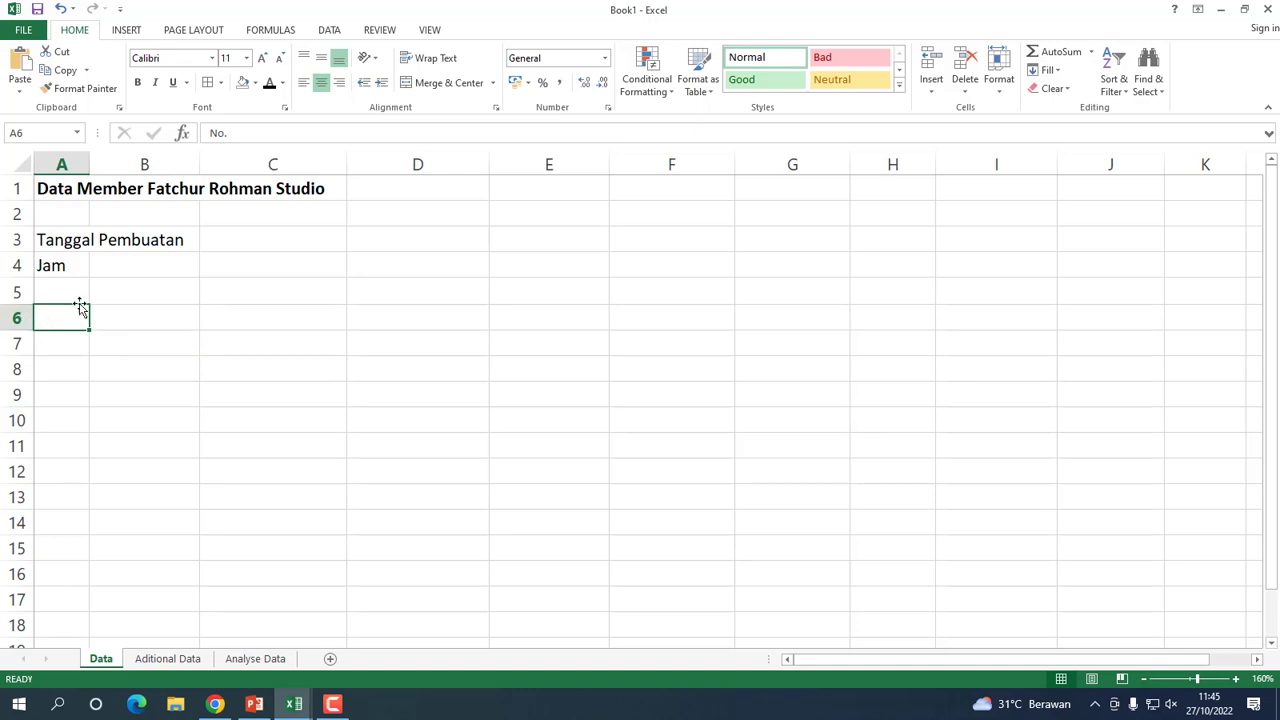
left_click(269, 86)
left_click(160, 318)
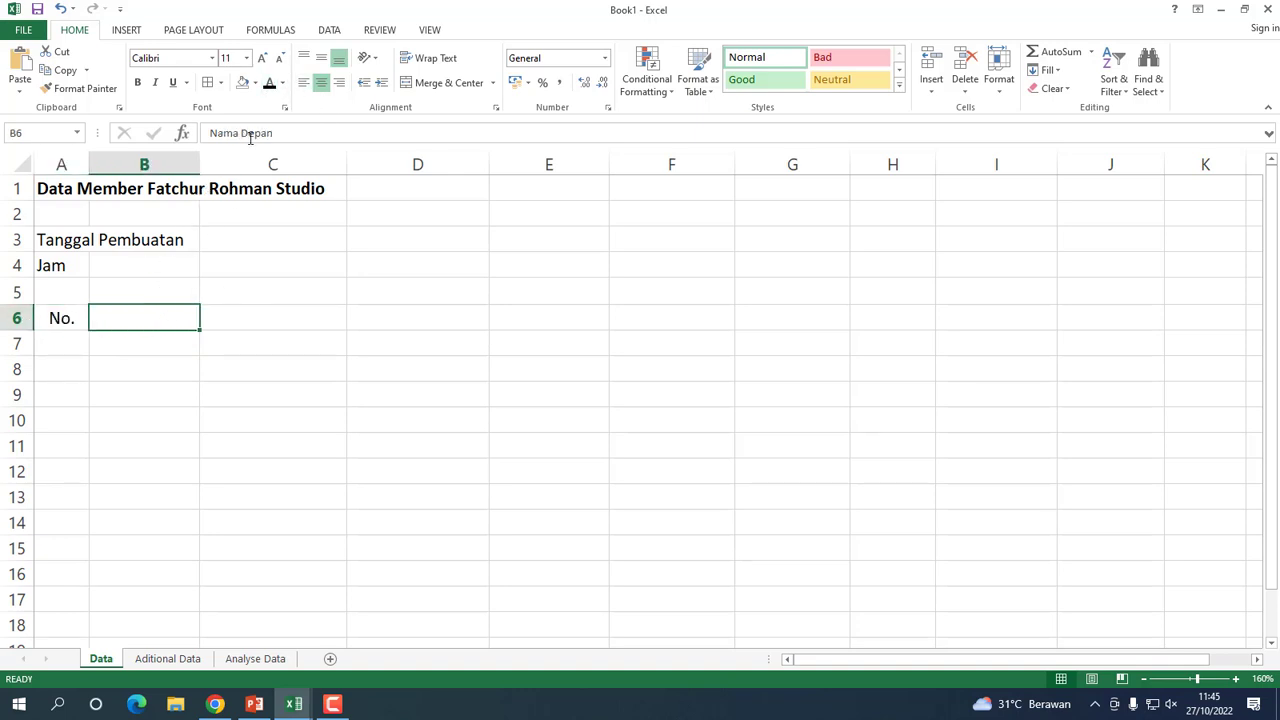
left_click(269, 86)
left_click(306, 311)
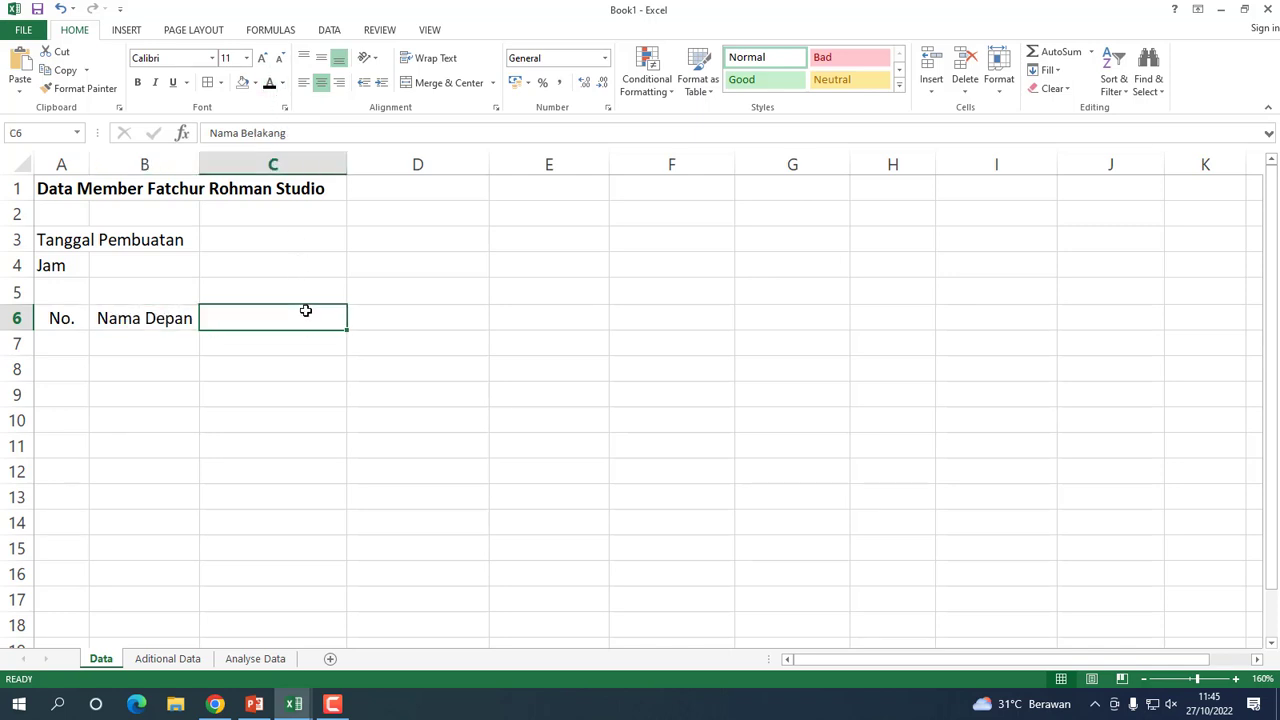
left_click(269, 86)
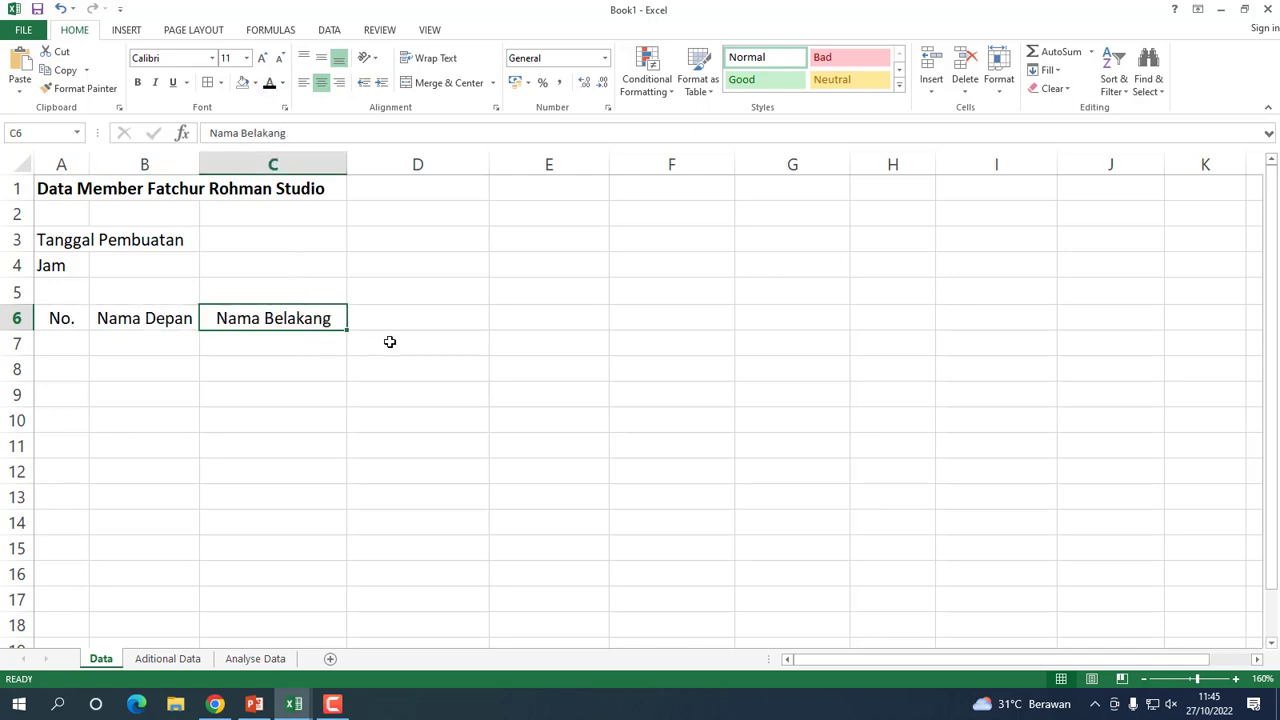
- Set the font colour of the headings "NAMA LENGKAP", "nama lengkap" and "Nama Lengkap" in D6:F6 to black
left_click(419, 321)
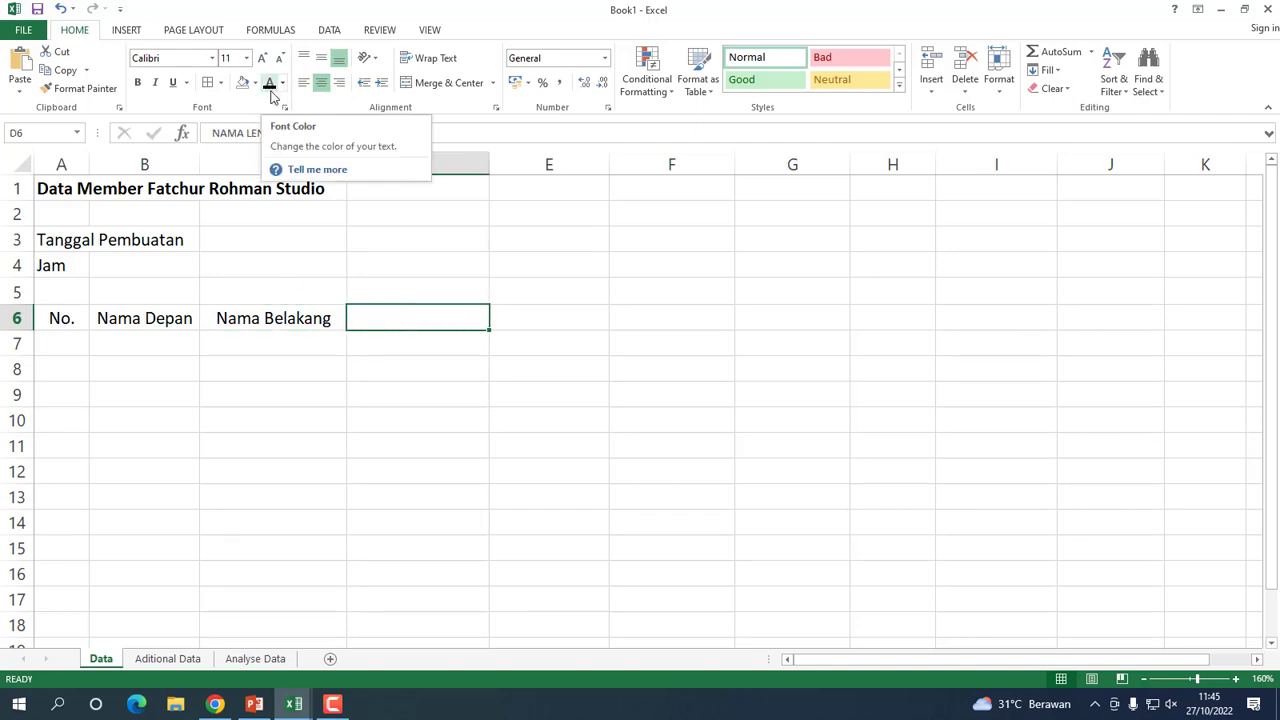
key("ctrl+z")
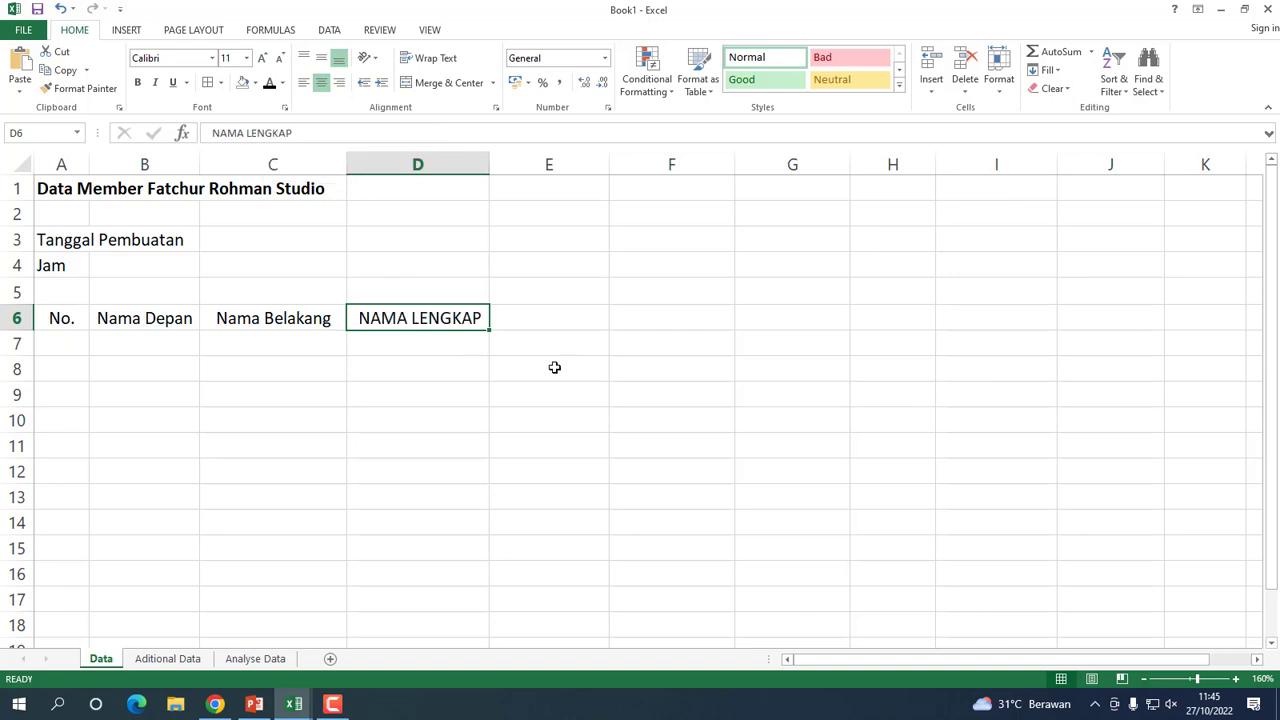
left_click(521, 319)
left_click(270, 84)
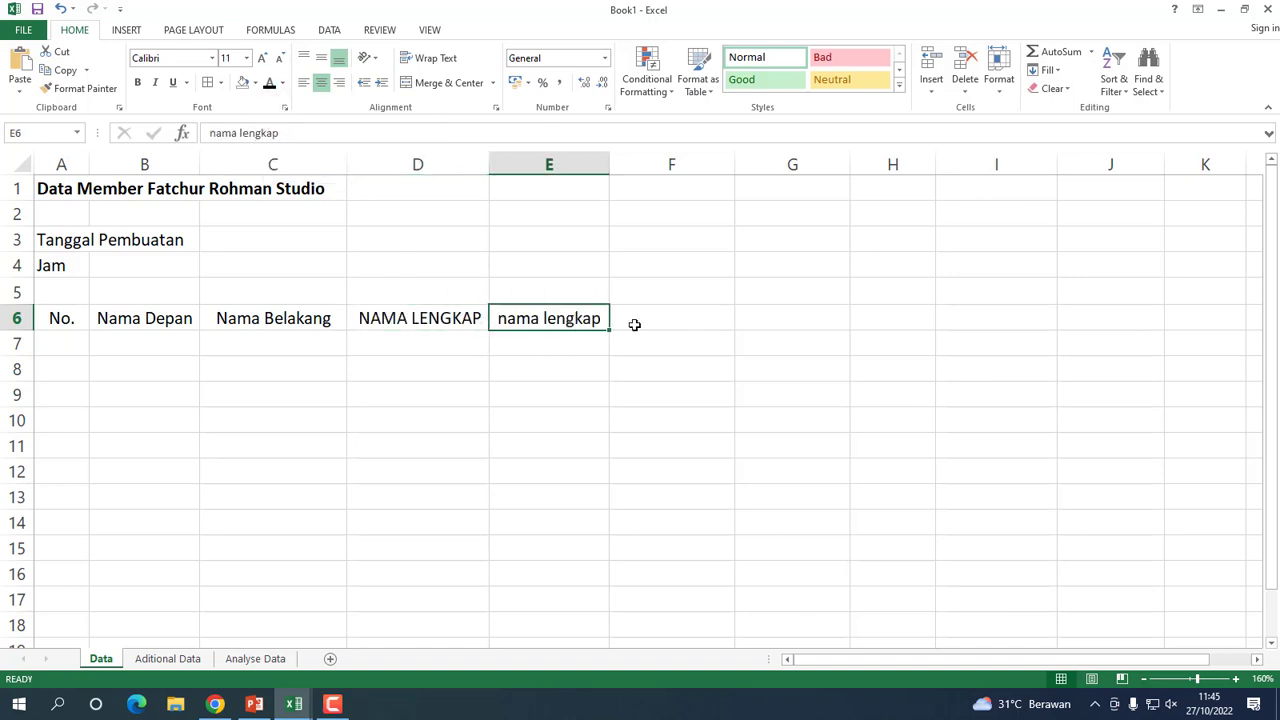
left_click(634, 318)
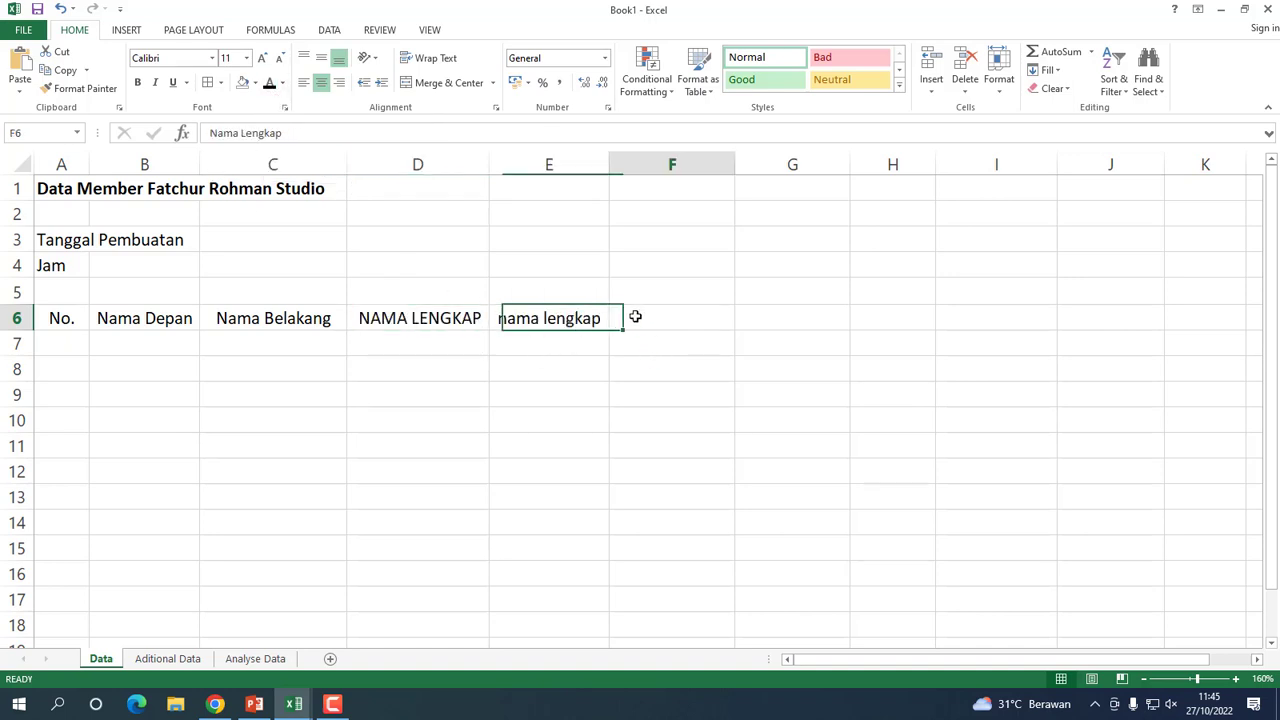
left_click(271, 86)
- Set the font colour of the headings "Tanggal Lahir", "Initial Kiri", "Initial Tengah" and "Initial Kanan" in G6:J6 to black
left_click(786, 317)
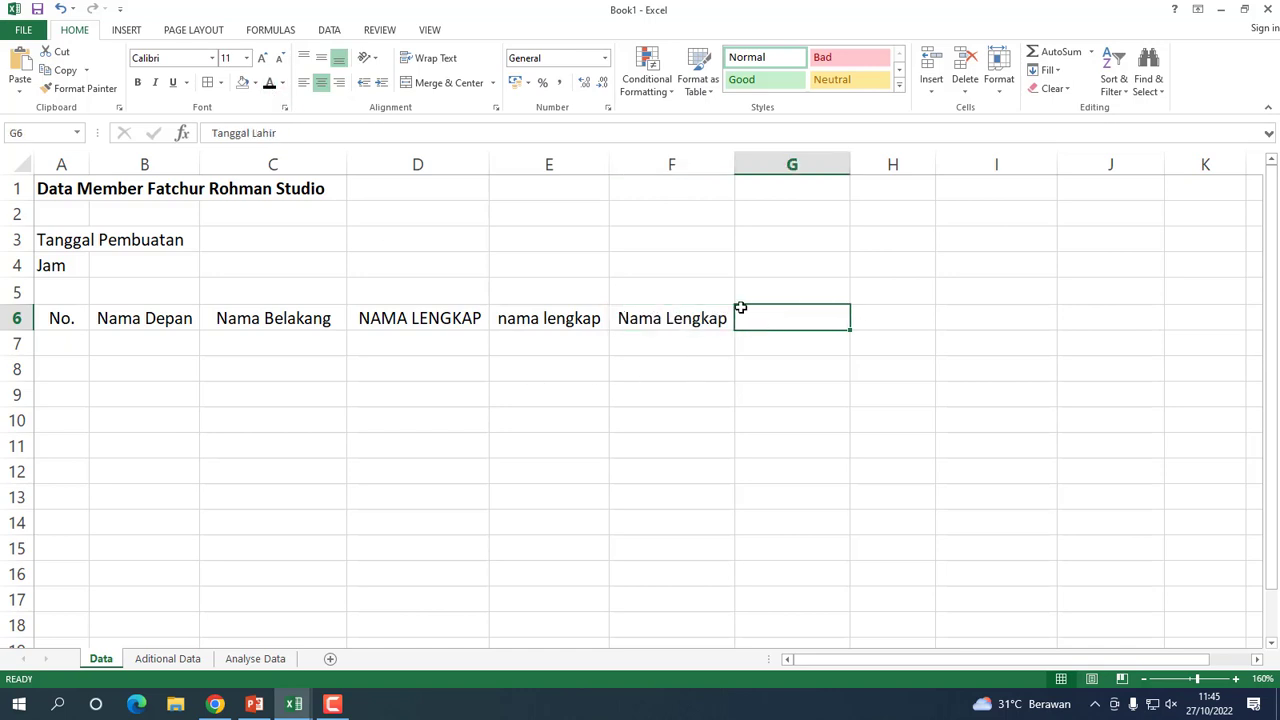
left_click(270, 84)
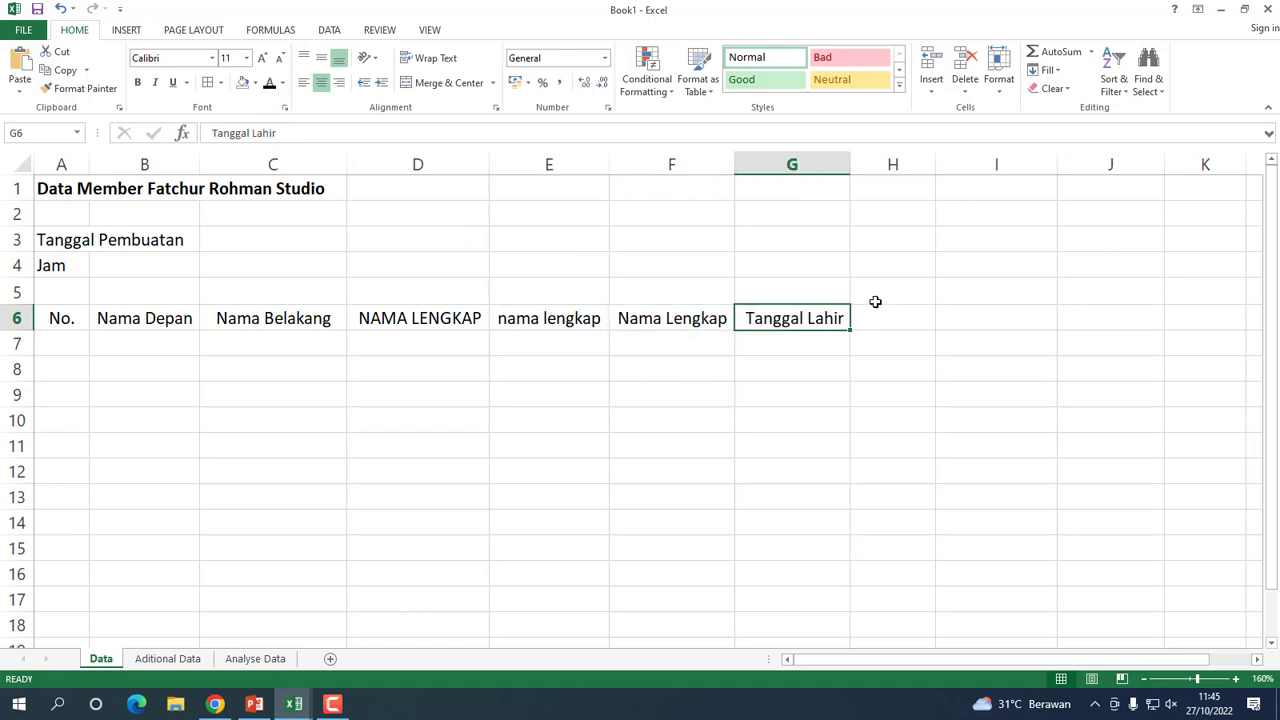
left_click(884, 316)
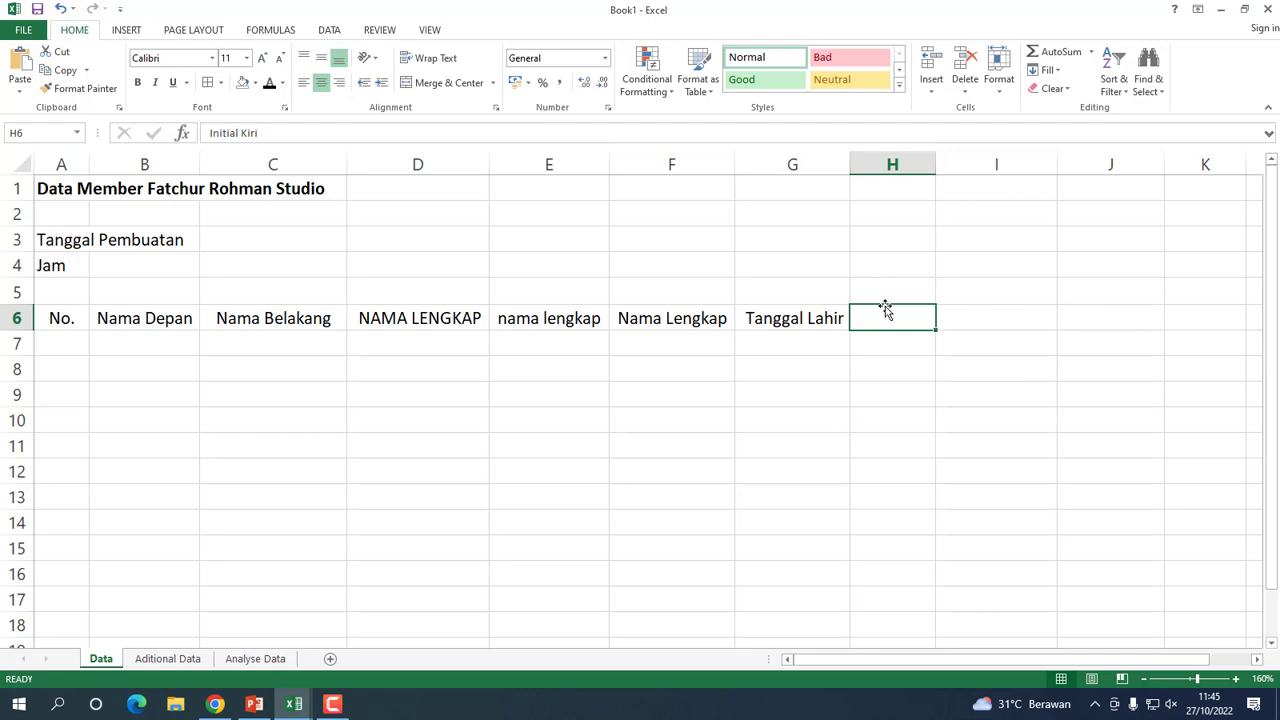
left_click(270, 84)
left_click(970, 319)
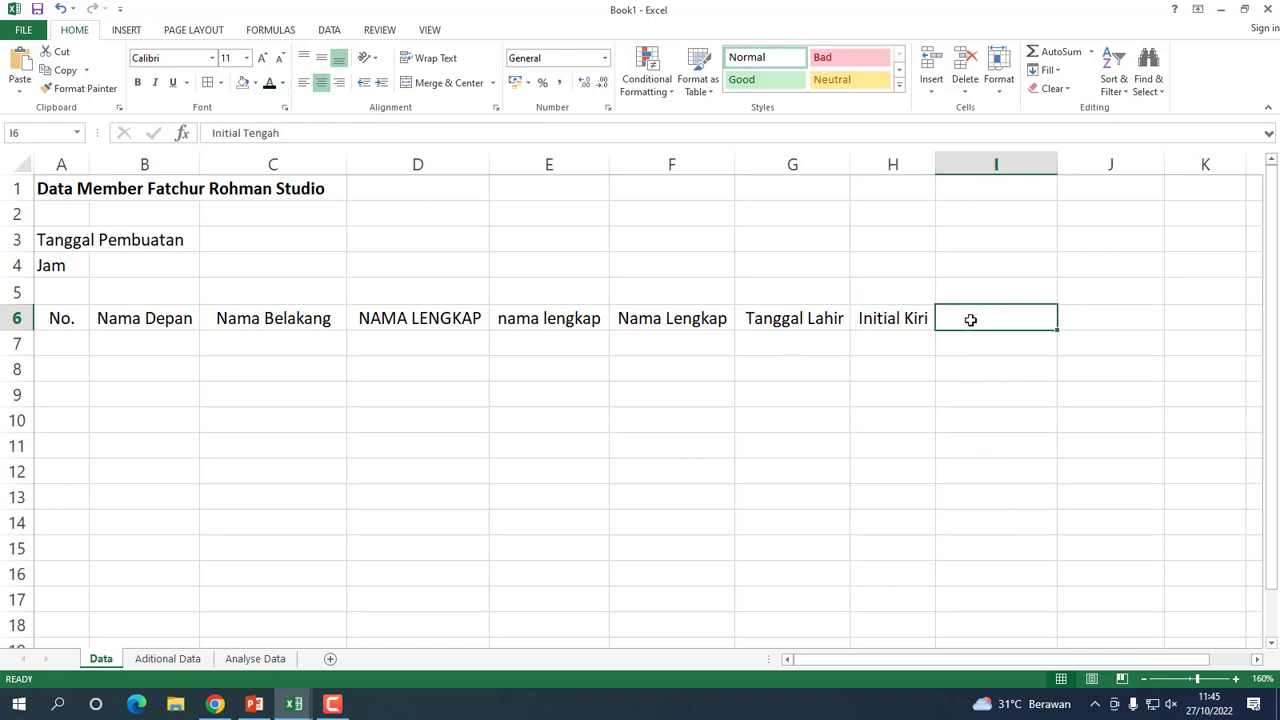
left_click(271, 85)
left_click(1097, 322)
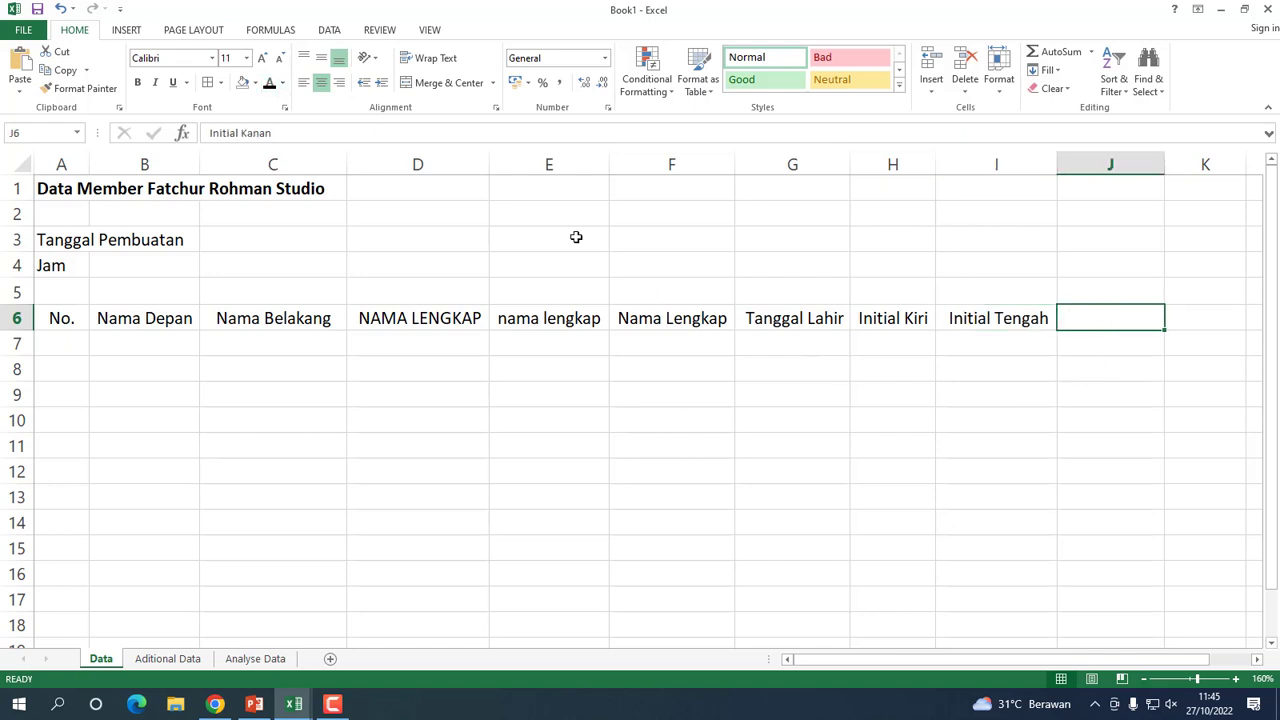
left_click(270, 84)
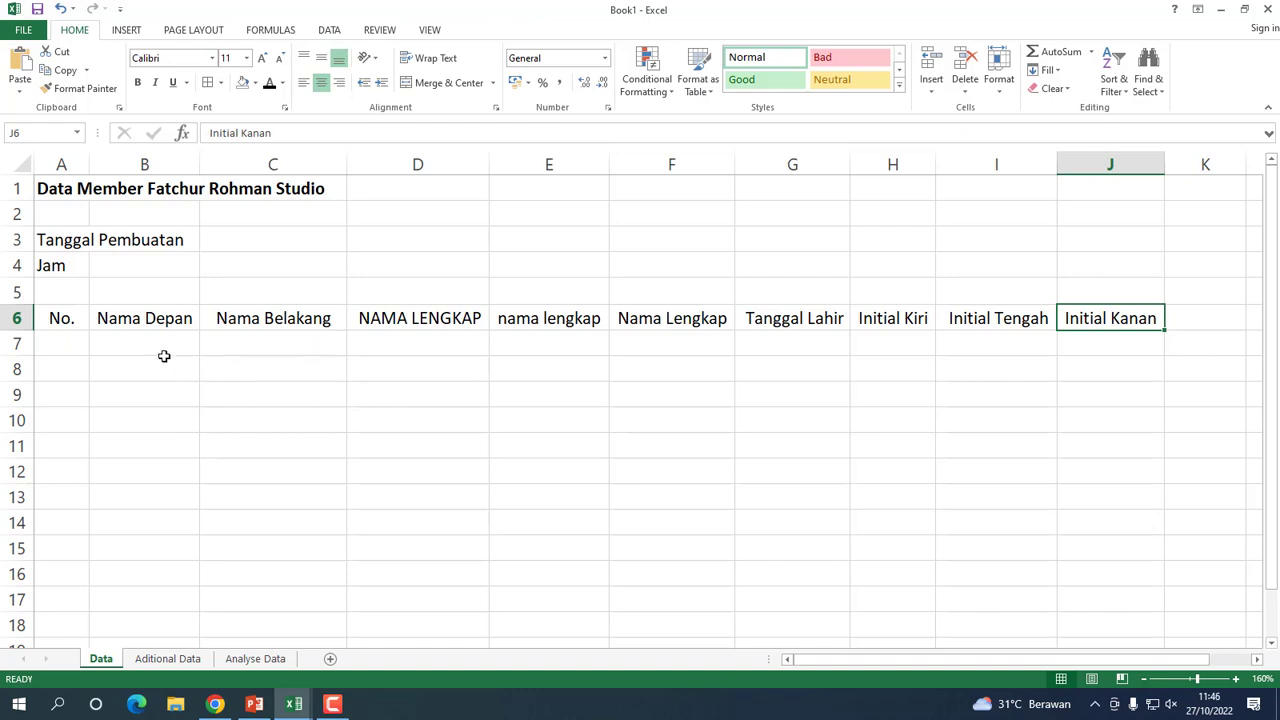
- Select the cells B7:C12 under the "Nama Depan" and "Nama Belakang" headings
left_click_drag(126, 345, 285, 440)
left_click_drag(285, 452, 286, 474)
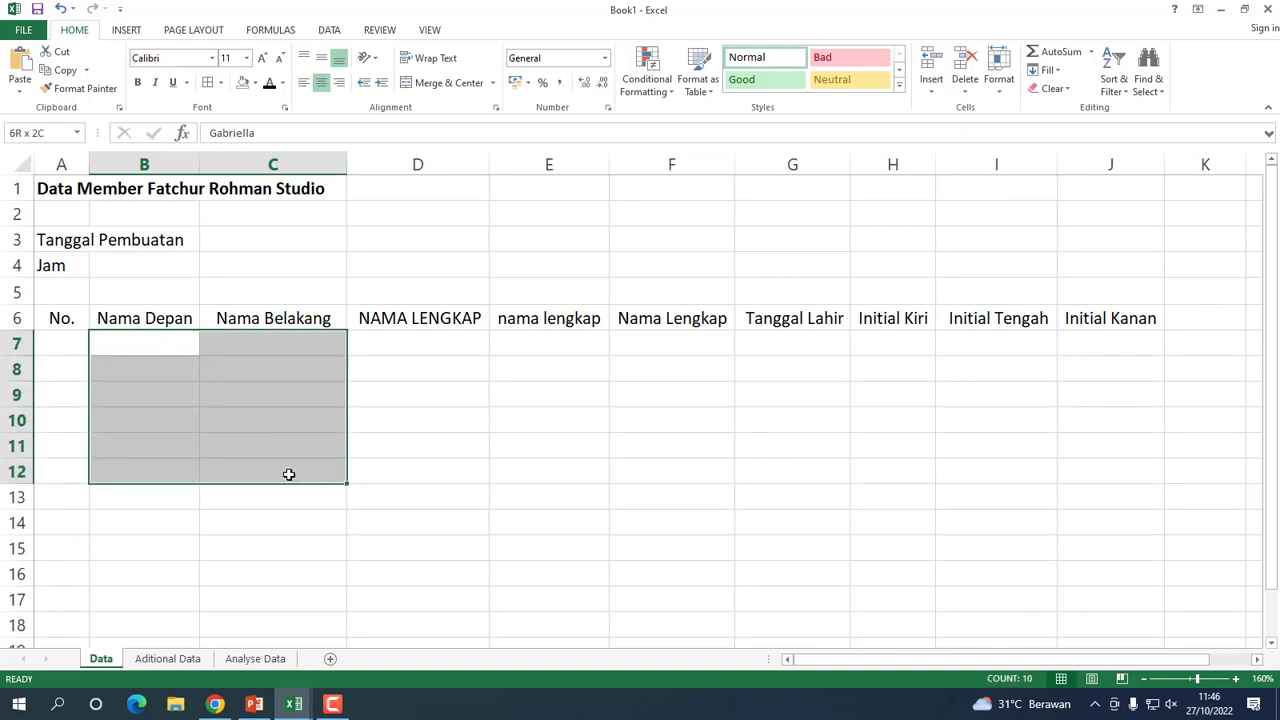
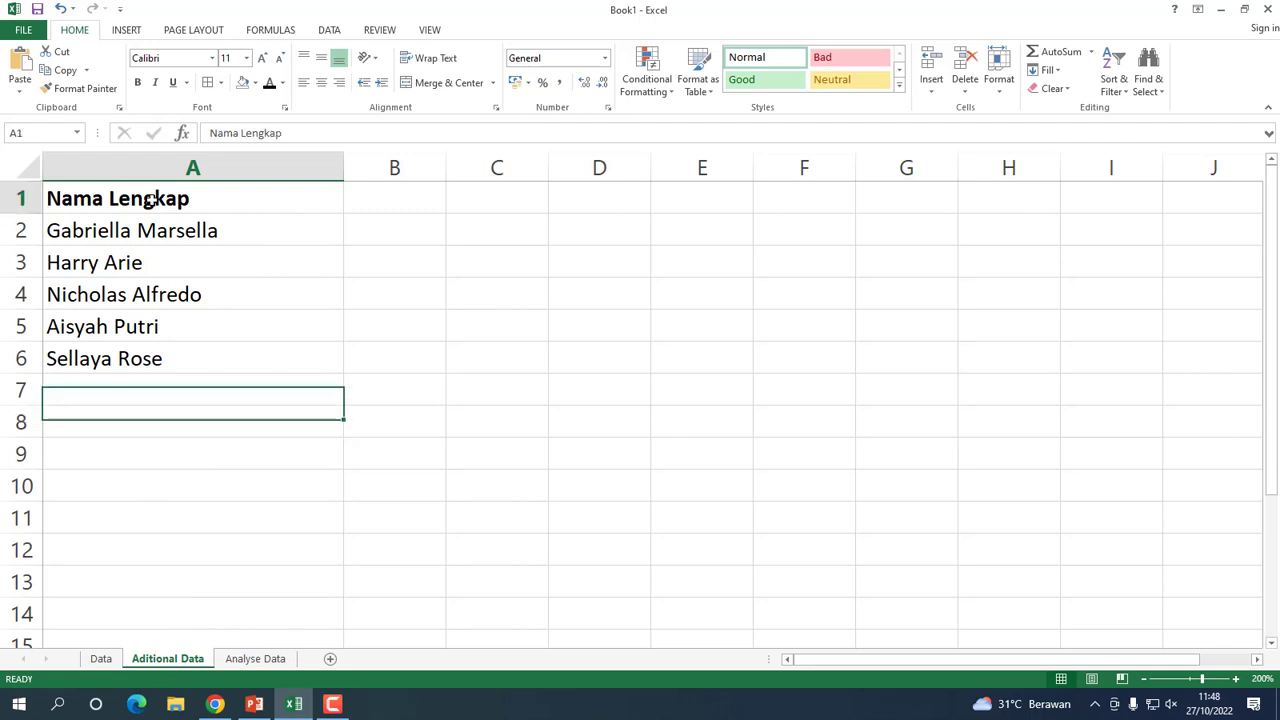
- Examine the "Nama Lengkap" heading and the full names below it in A1:A6 of the Aditional Data worksheet
left_click(172, 198)
left_click(160, 262)
left_click(160, 290)
left_click(158, 360)
left_click(150, 199)
left_click(125, 326)
left_click(125, 358)
left_click(129, 294)
left_click(132, 266)
left_click(131, 231)
left_click(141, 200)
left_click(133, 257)
left_click(122, 327)
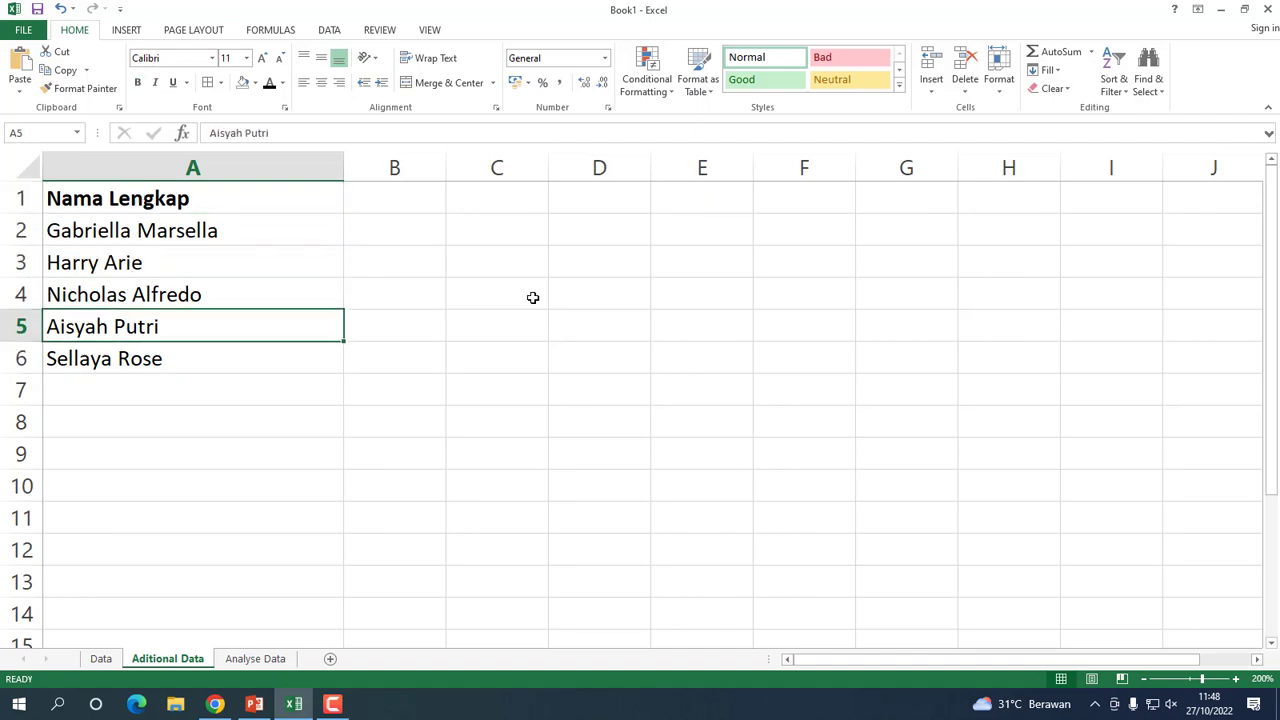
- Review the "Worksheet Analyse Data" slide in PowerPoint, and switch back to the Book1 workbook in Excel
left_click(254, 704)
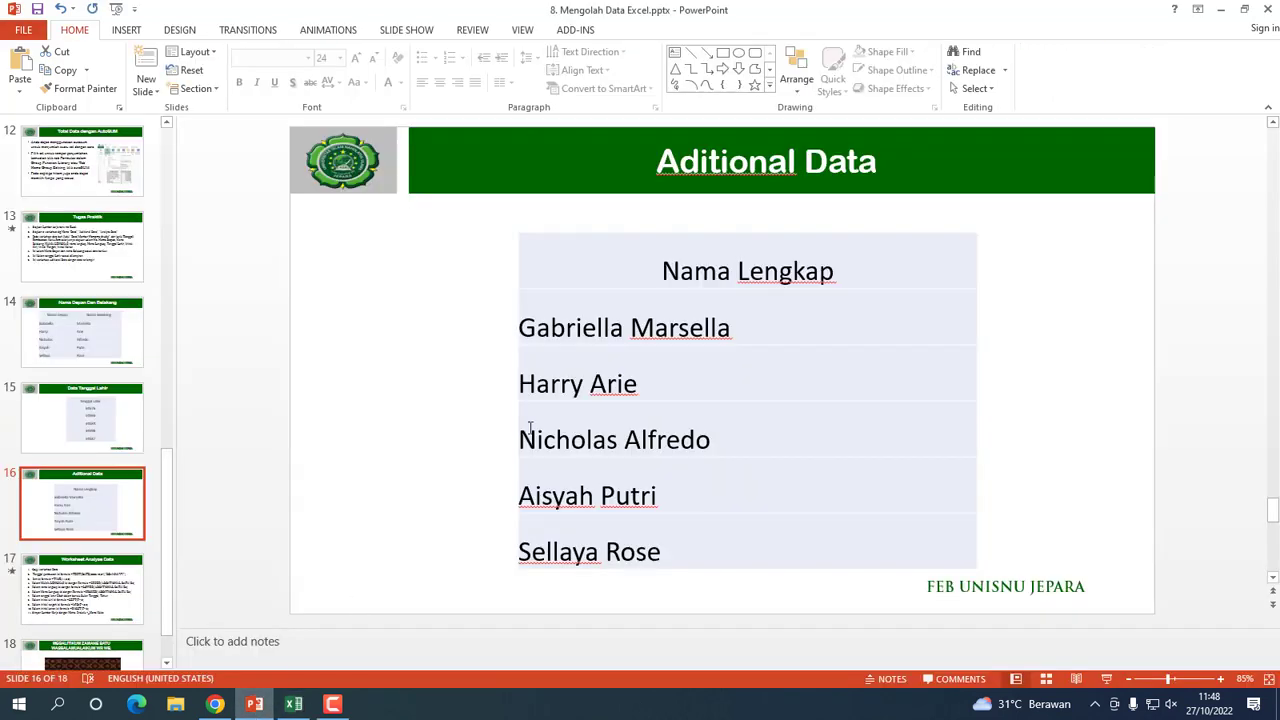
left_click(82, 588)
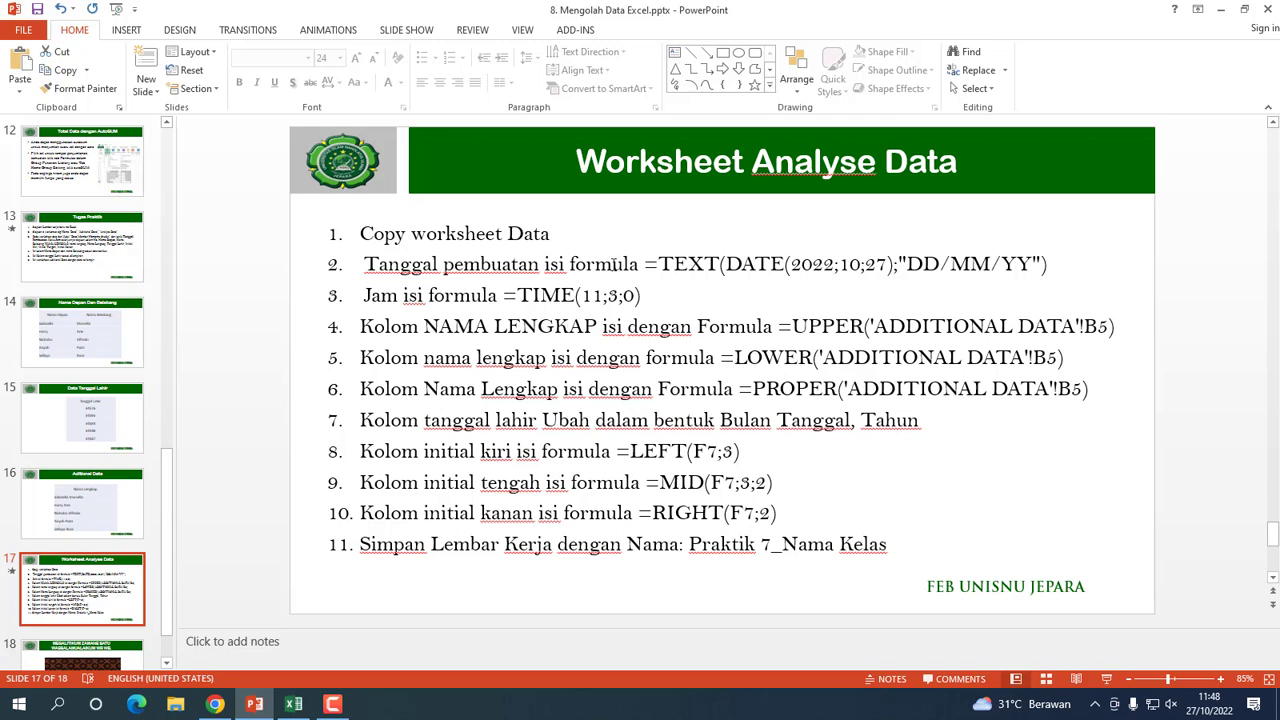
left_click(293, 704)
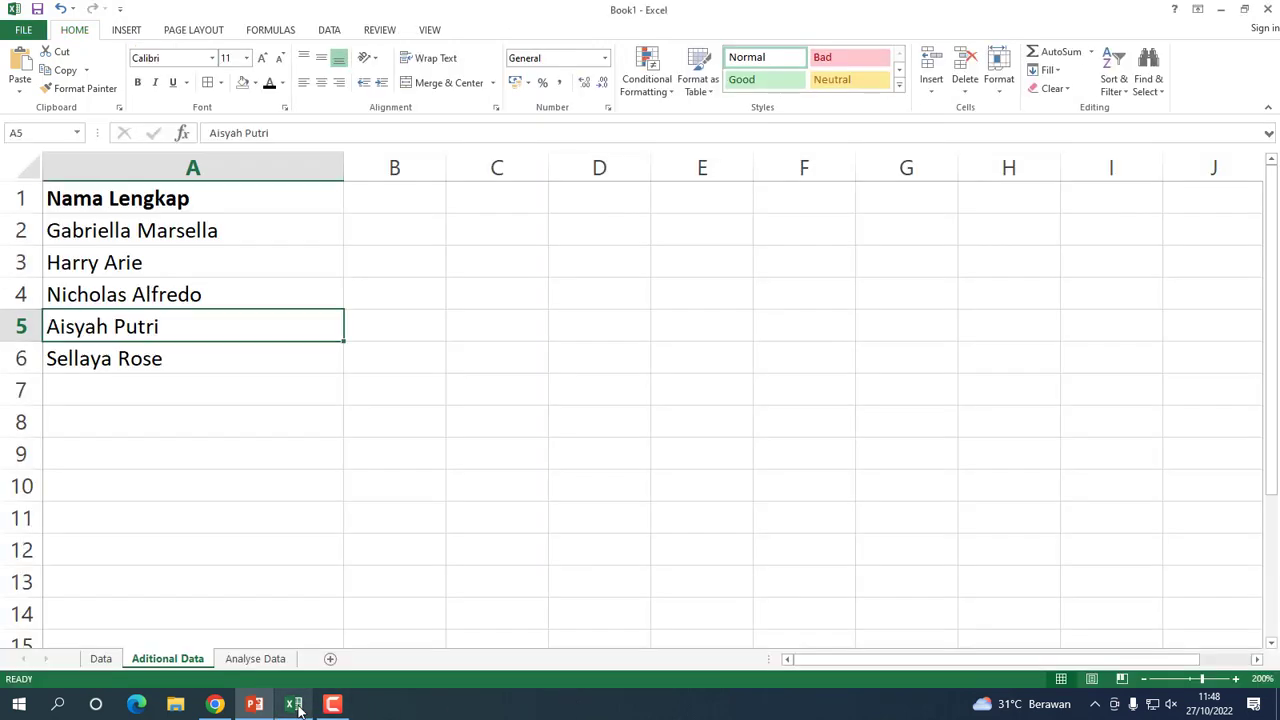
- Copy the entire contents of the Data worksheet and paste them over the whole Analyse Data worksheet
left_click(100, 658)
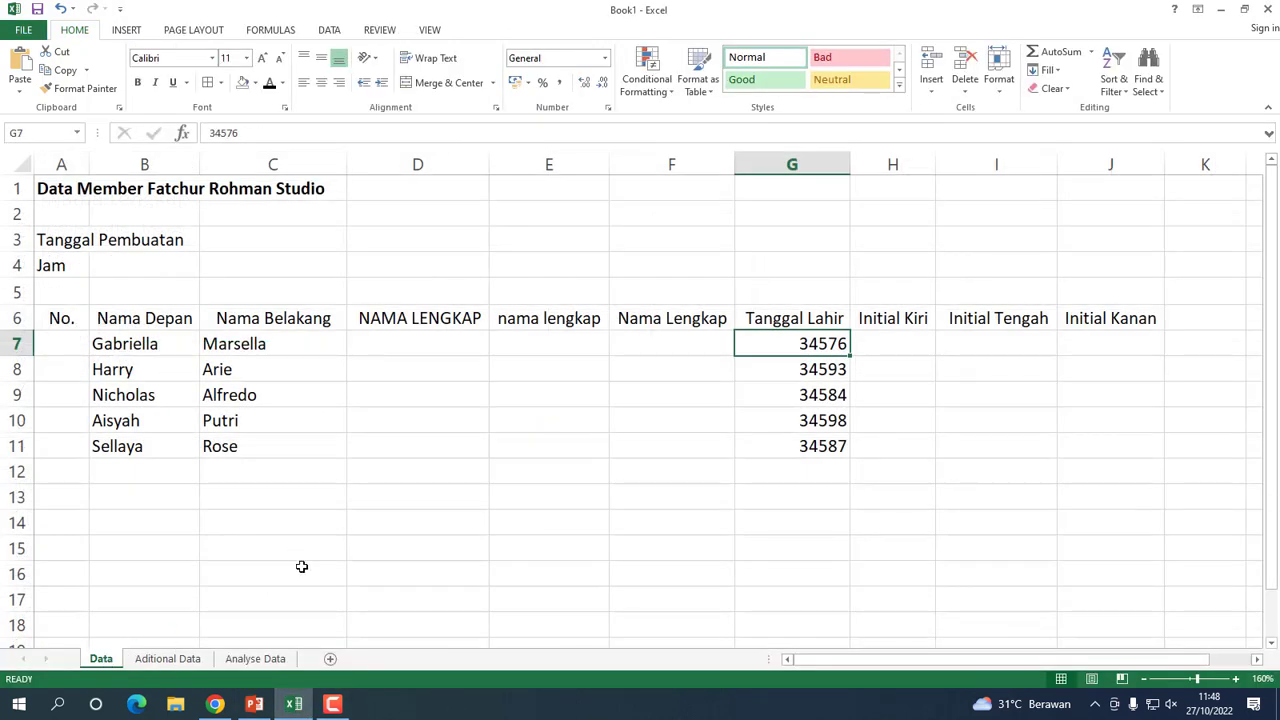
left_click(385, 575)
left_click(18, 166)
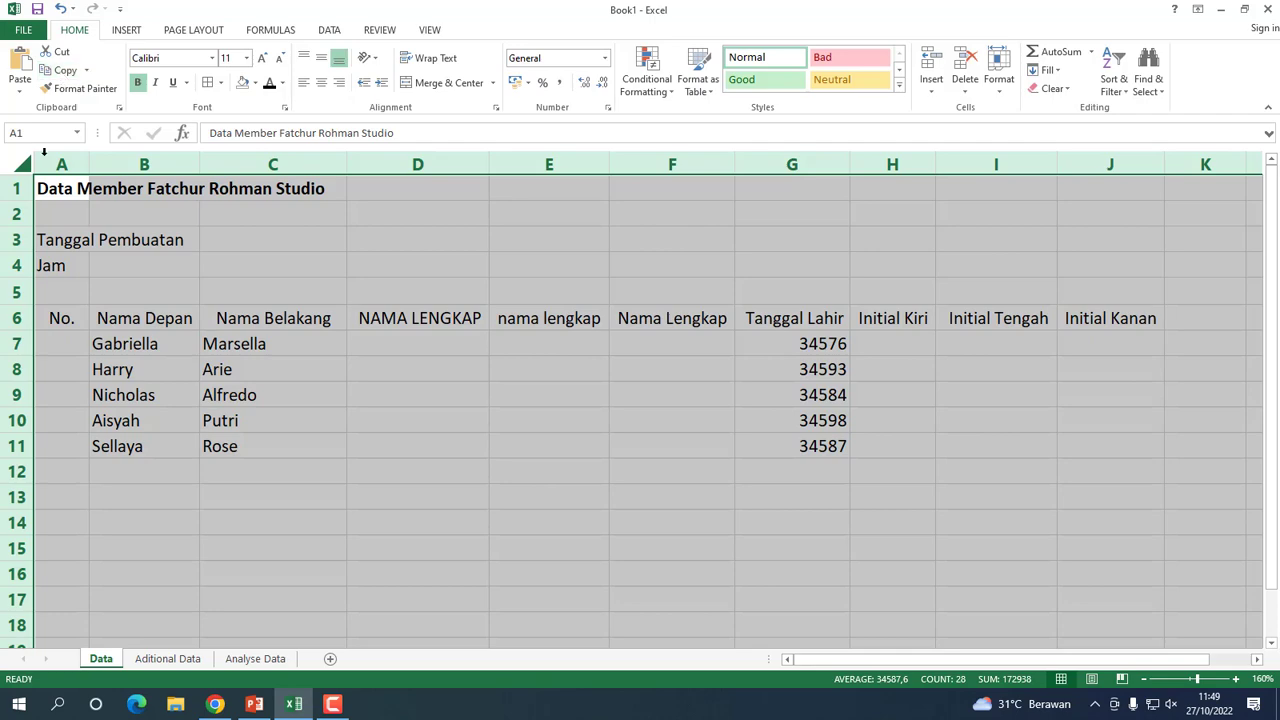
left_click(60, 70)
left_click(262, 659)
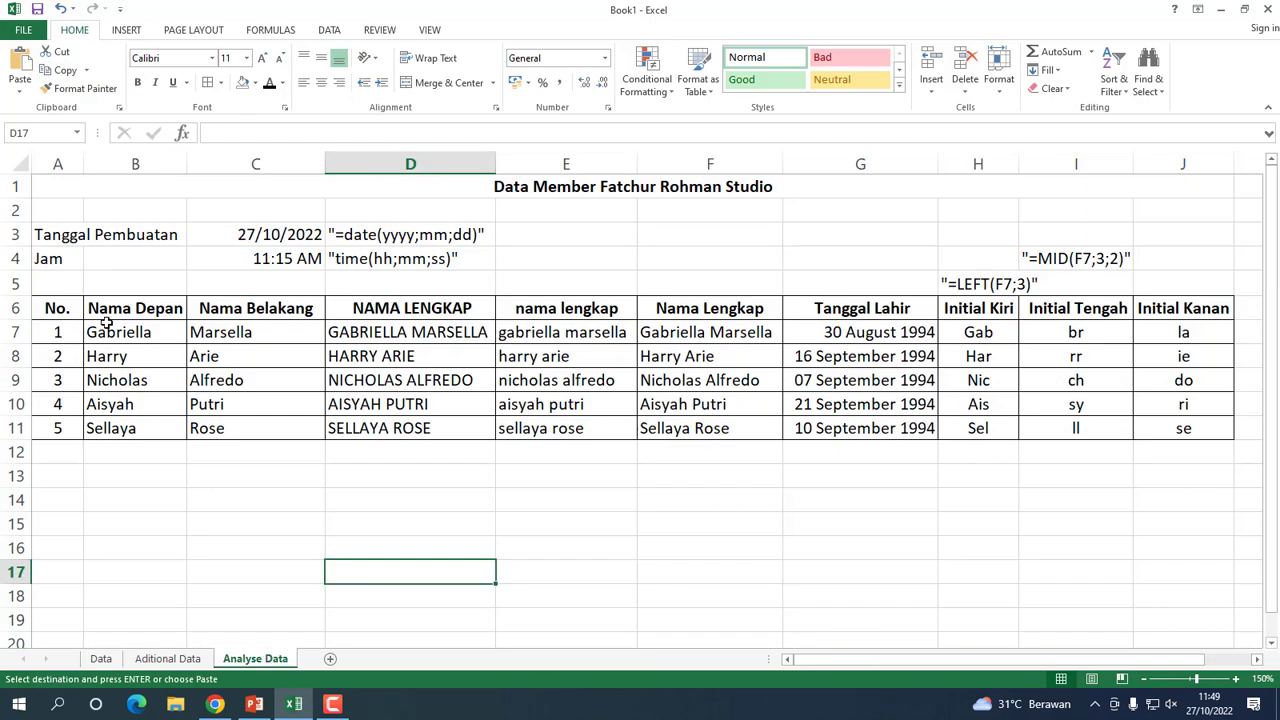
left_click(20, 162)
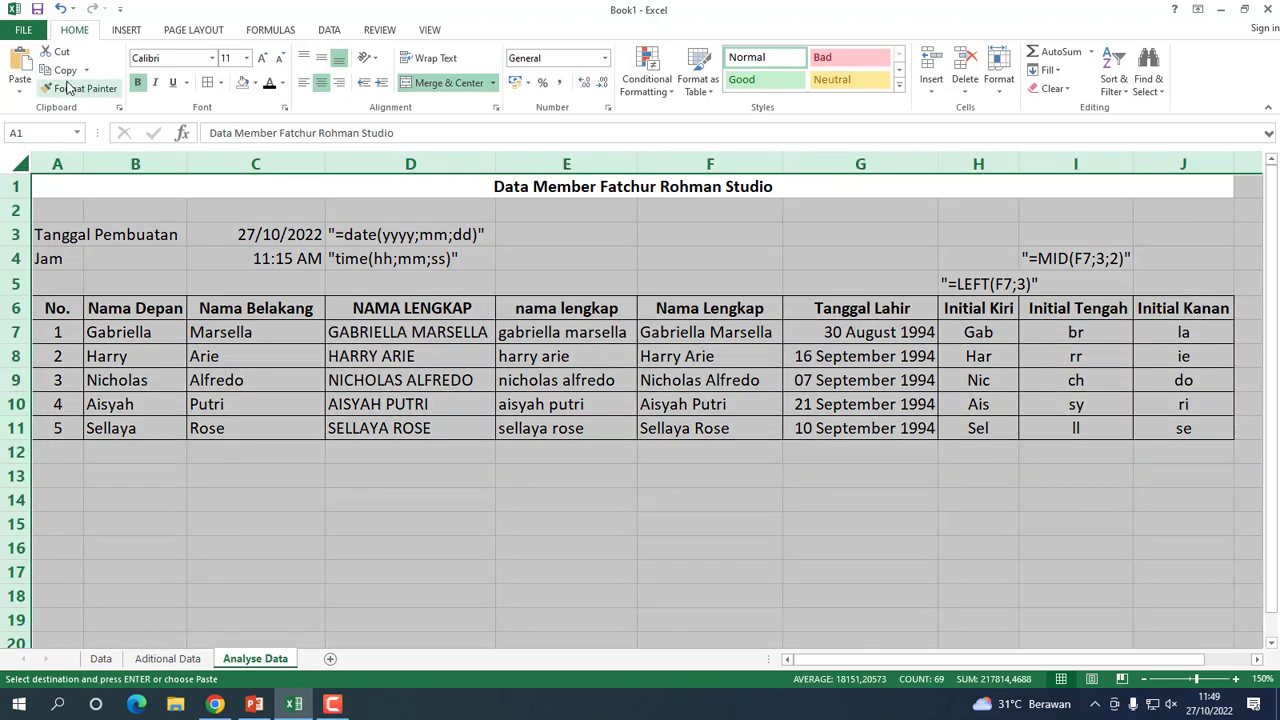
left_click(22, 64)
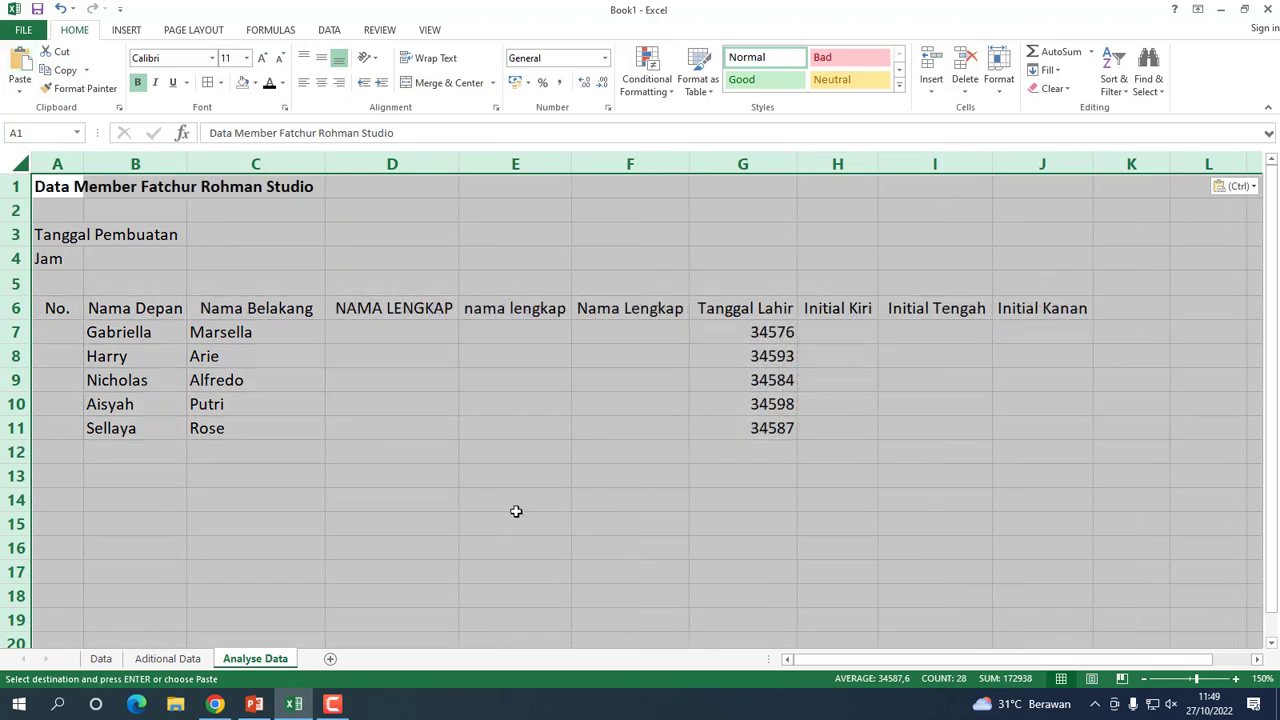
left_click(420, 541)
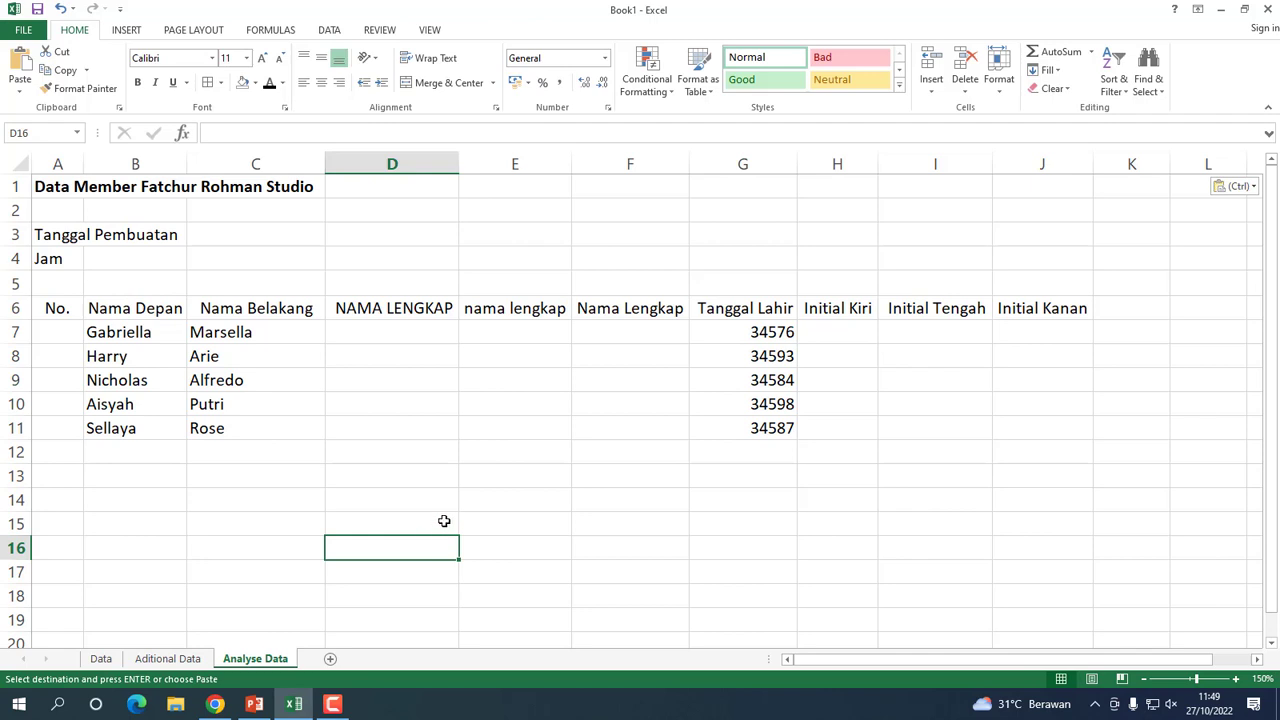
left_click(536, 515)
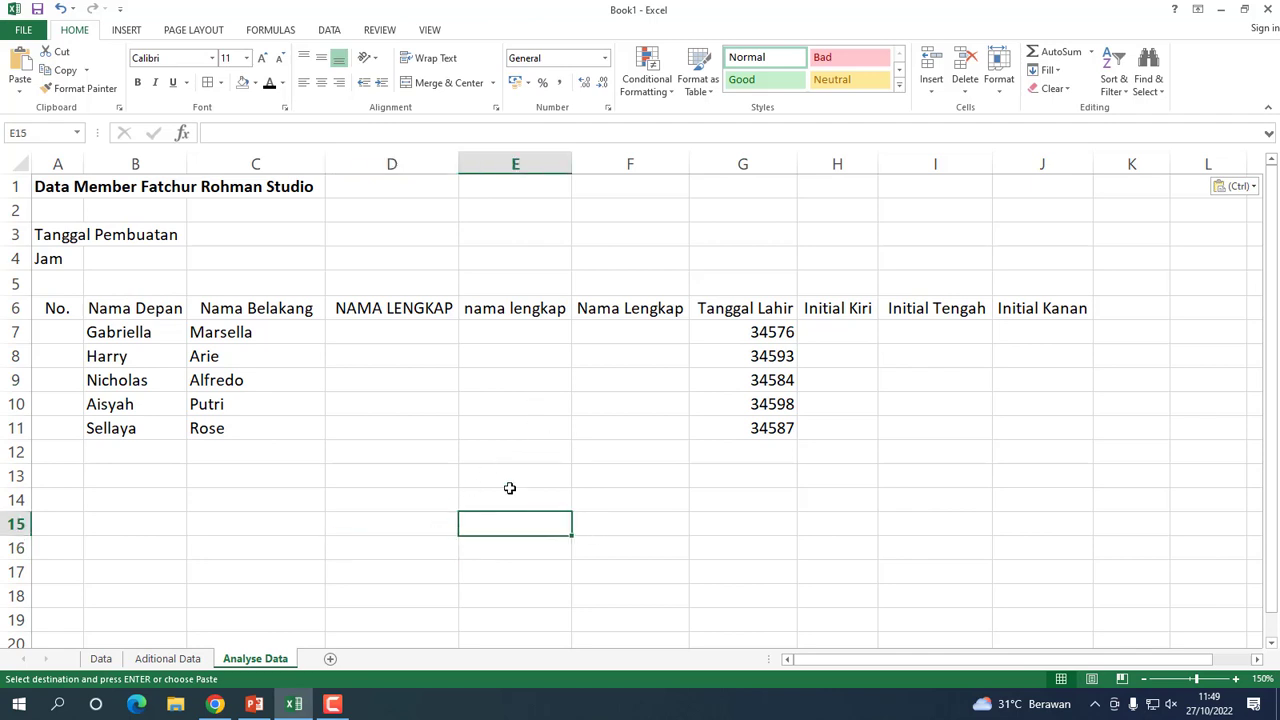
- Merge and center the title across A1:J1 of the Analyse Data worksheet
left_click(45, 187)
left_click(337, 529)
left_click_drag(40, 187, 1045, 187)
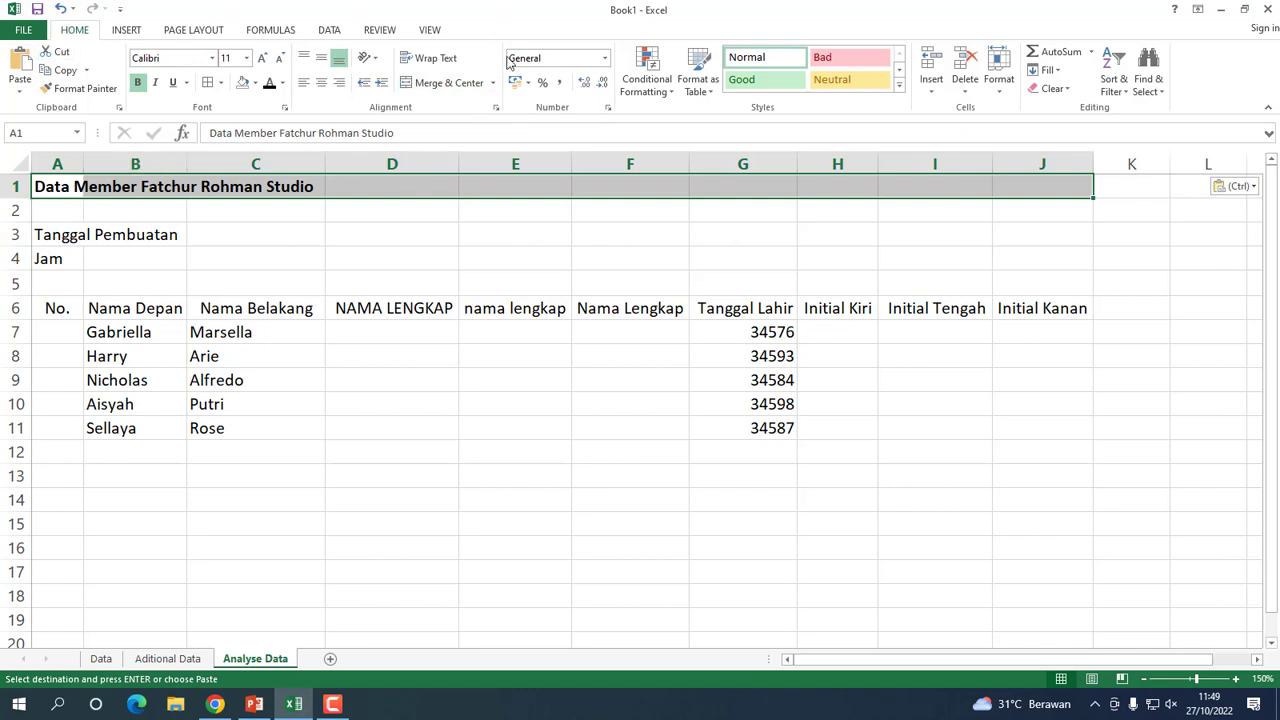
left_click(432, 86)
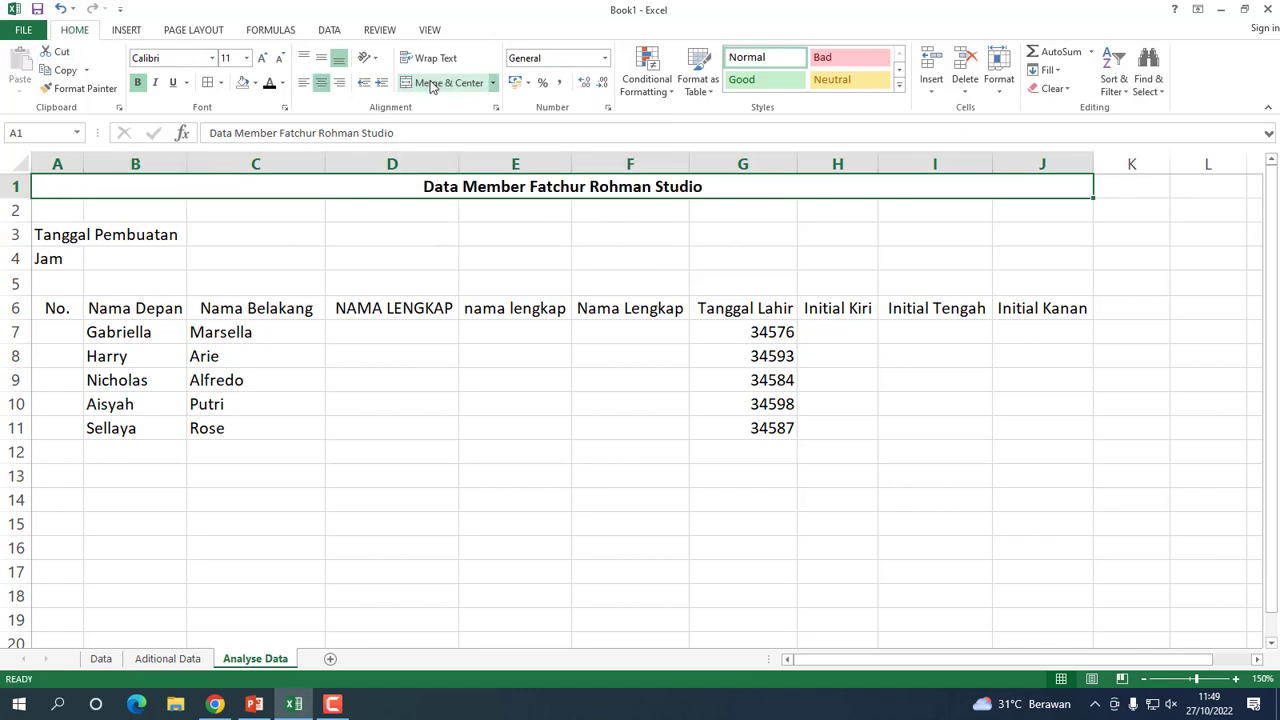
left_click(113, 258)
left_click(40, 234)
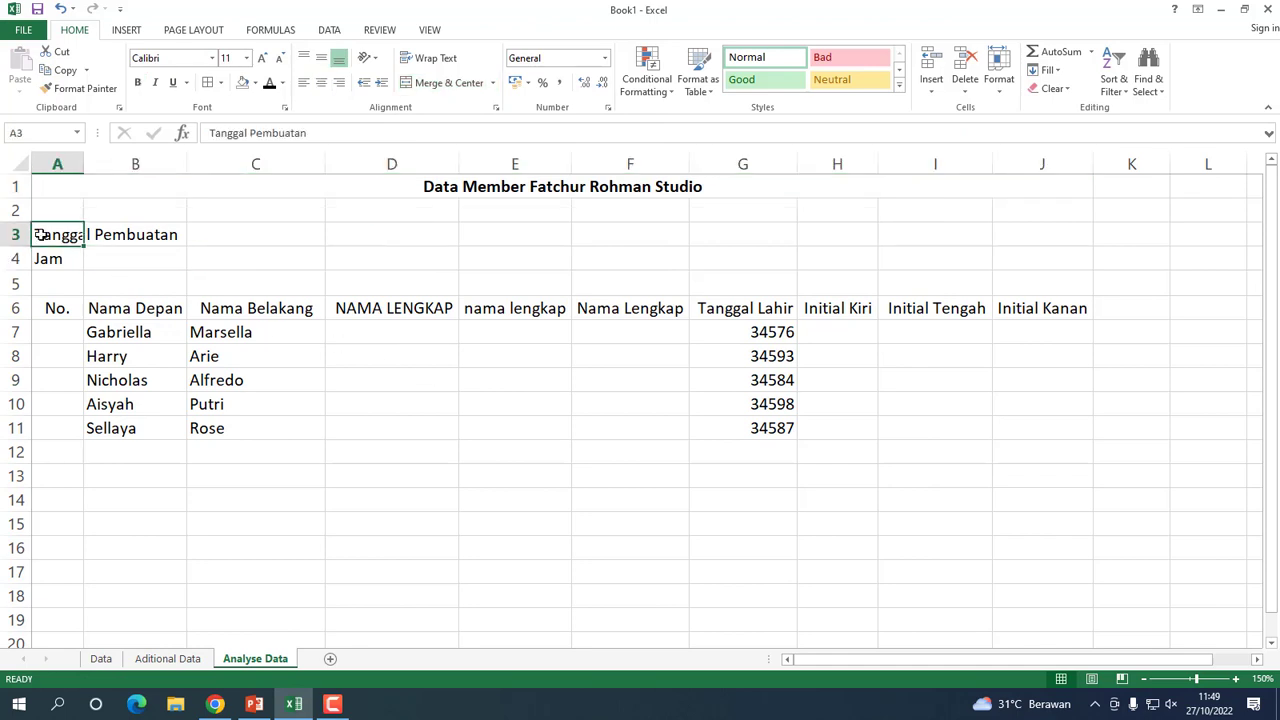
left_click(227, 235)
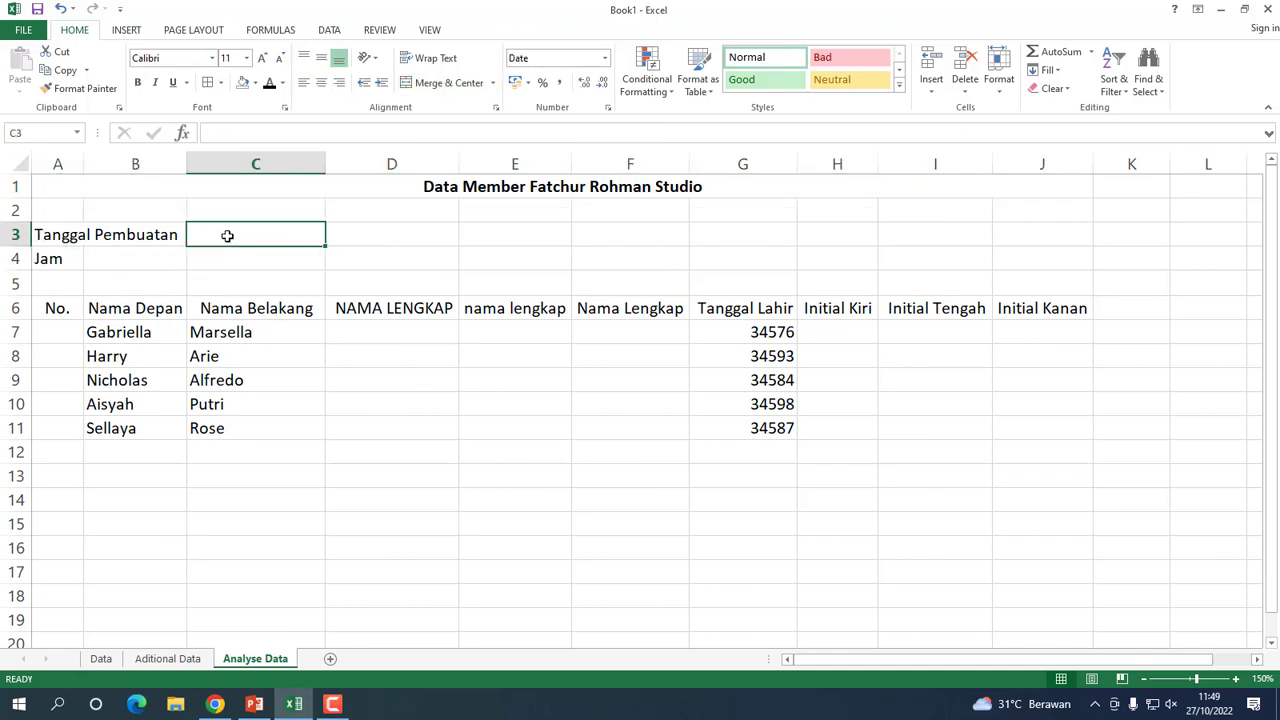
left_click(40, 236)
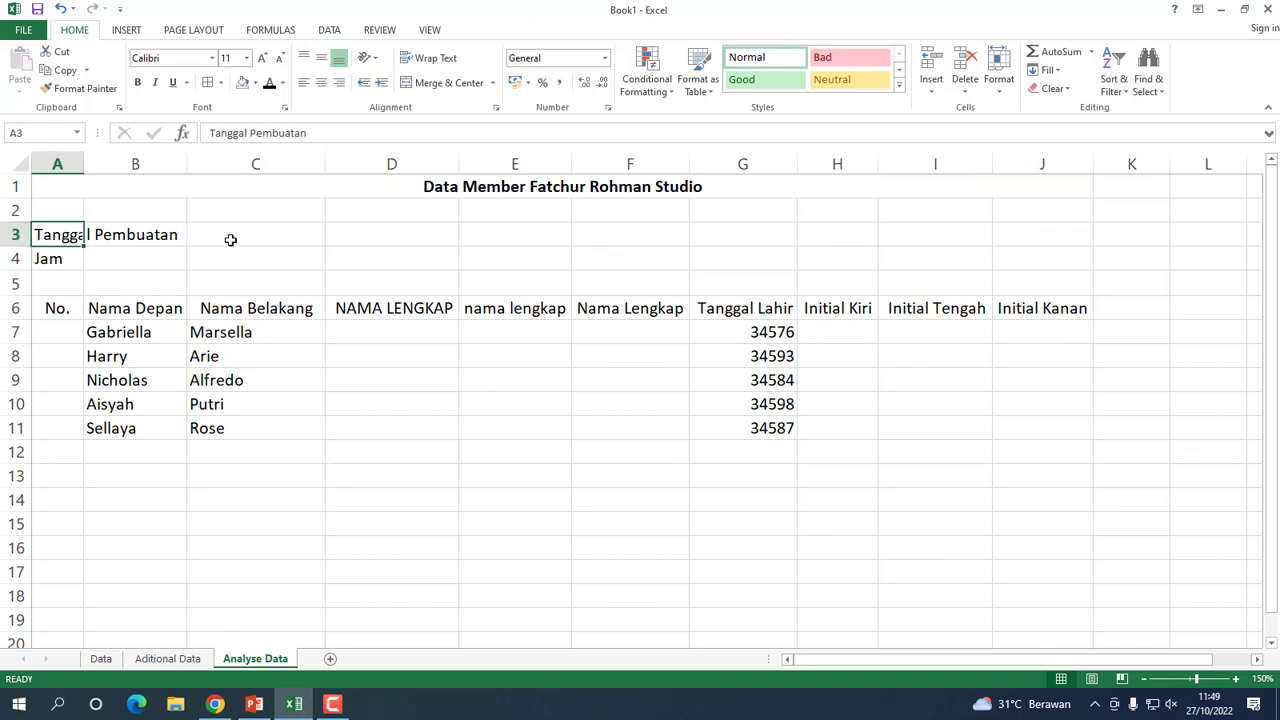
left_click(229, 240)
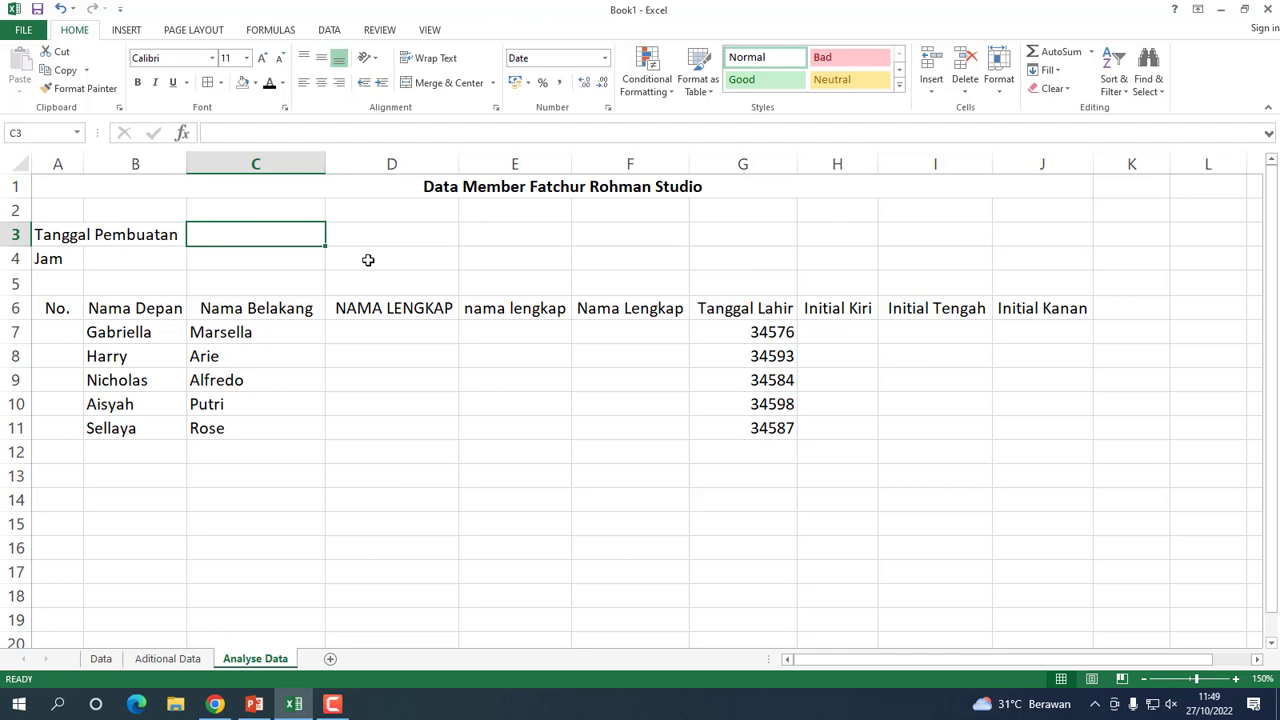
type("=")
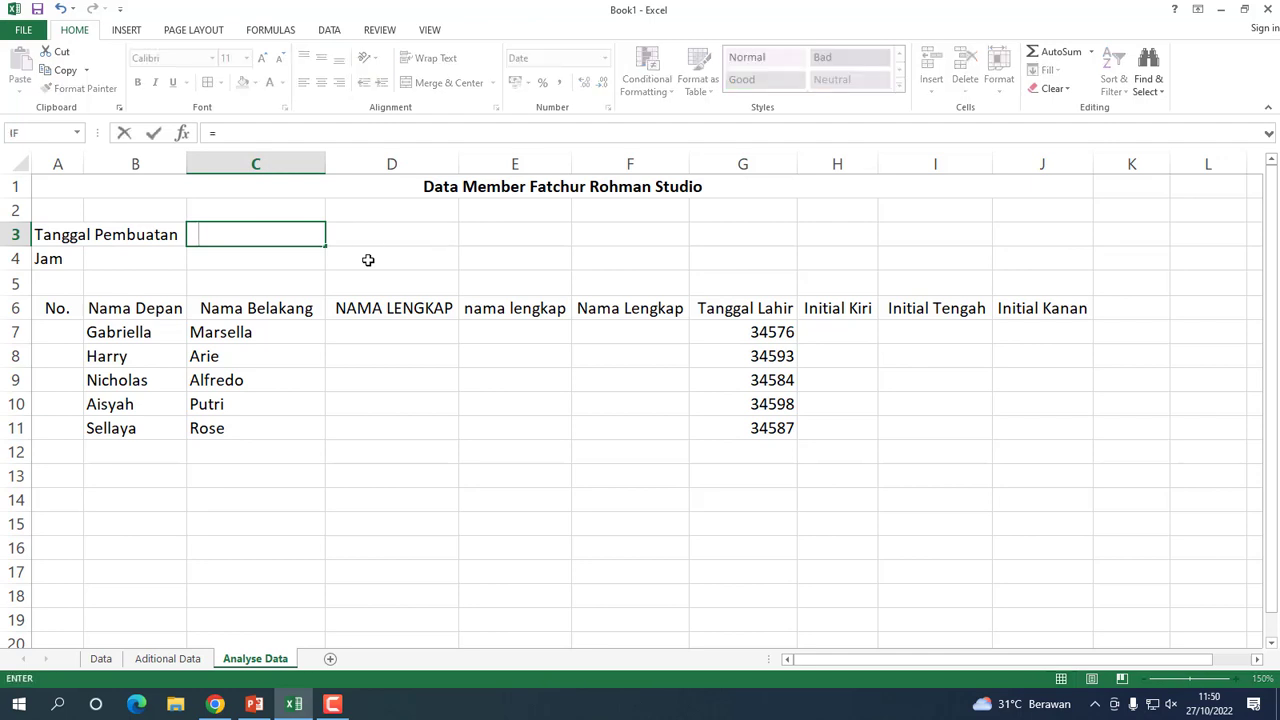
left_click(328, 470)
key("BackSpace")
key("BackSpace")
key("Escape")
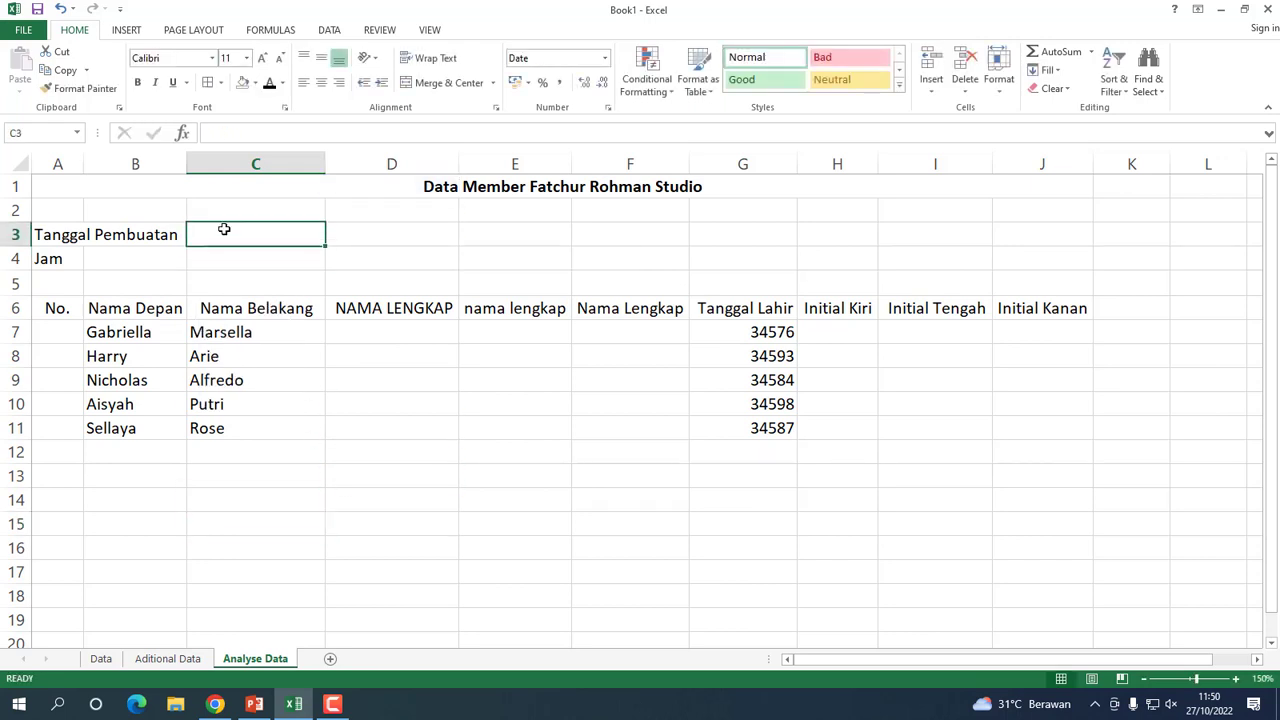
- Enter the formula =DATE(2022;10;27) in C3 beside Tanggal Pembuatan
type("=")
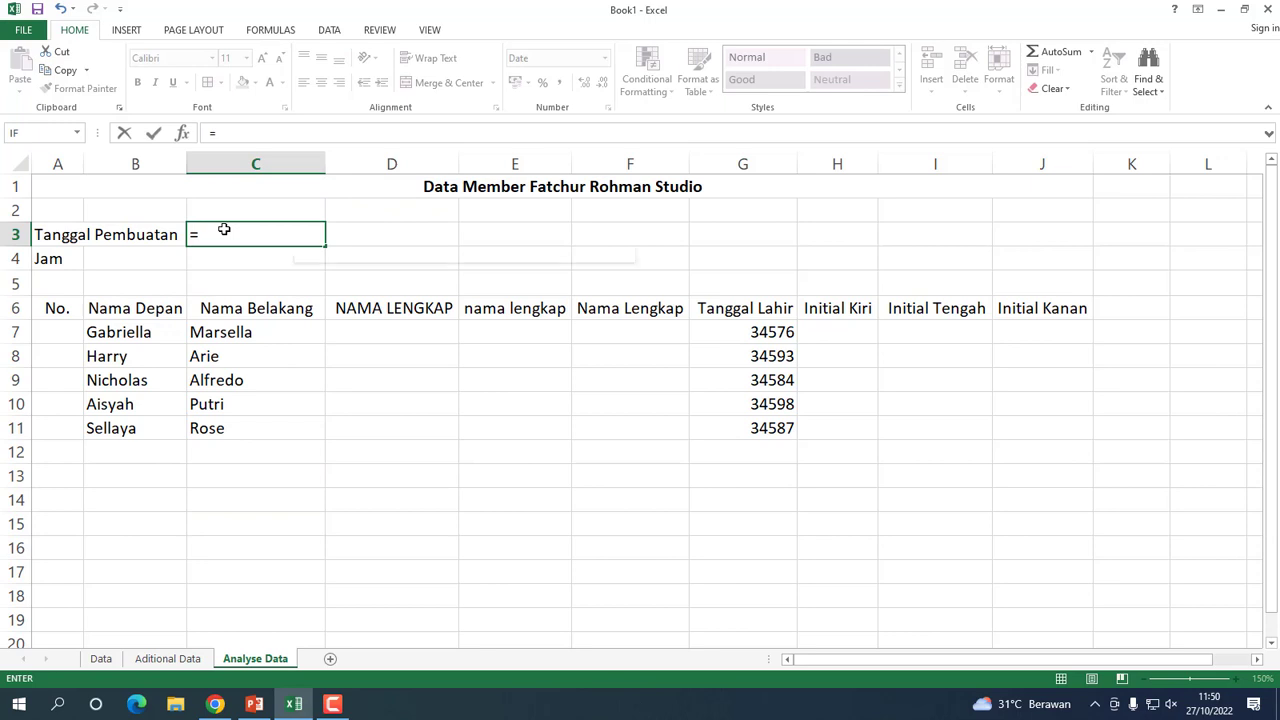
type("d")
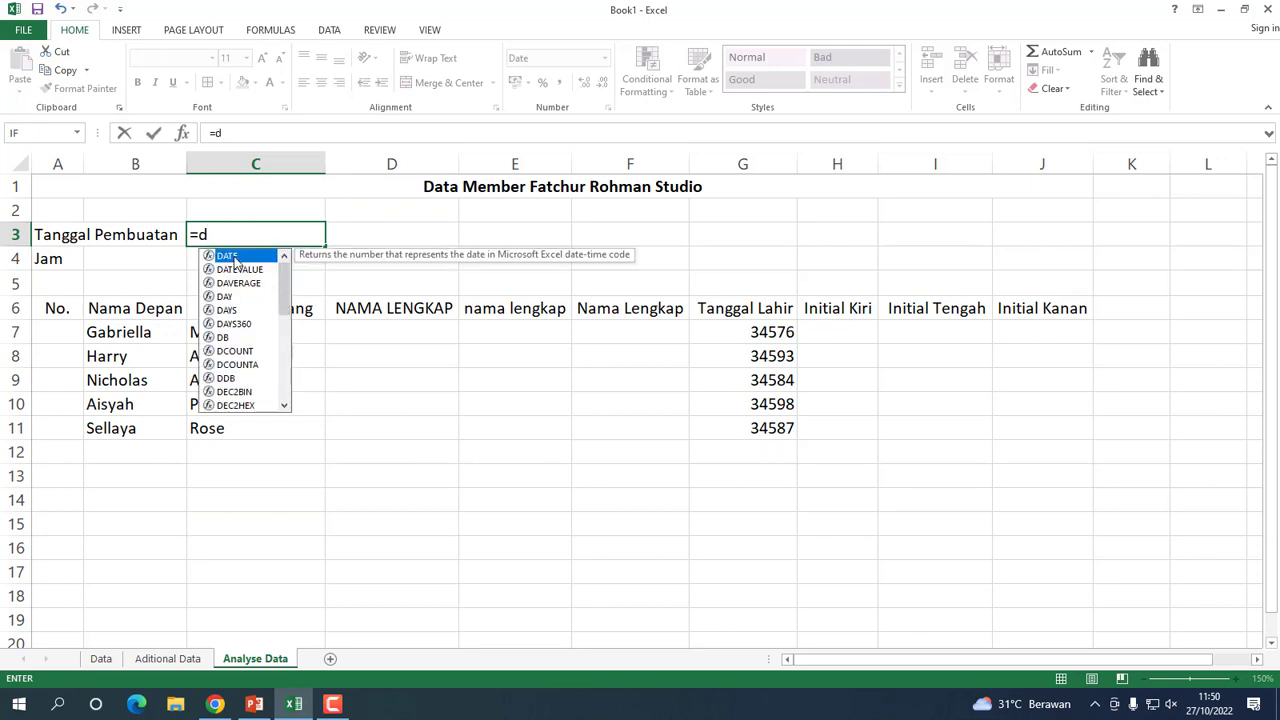
double_click(236, 258)
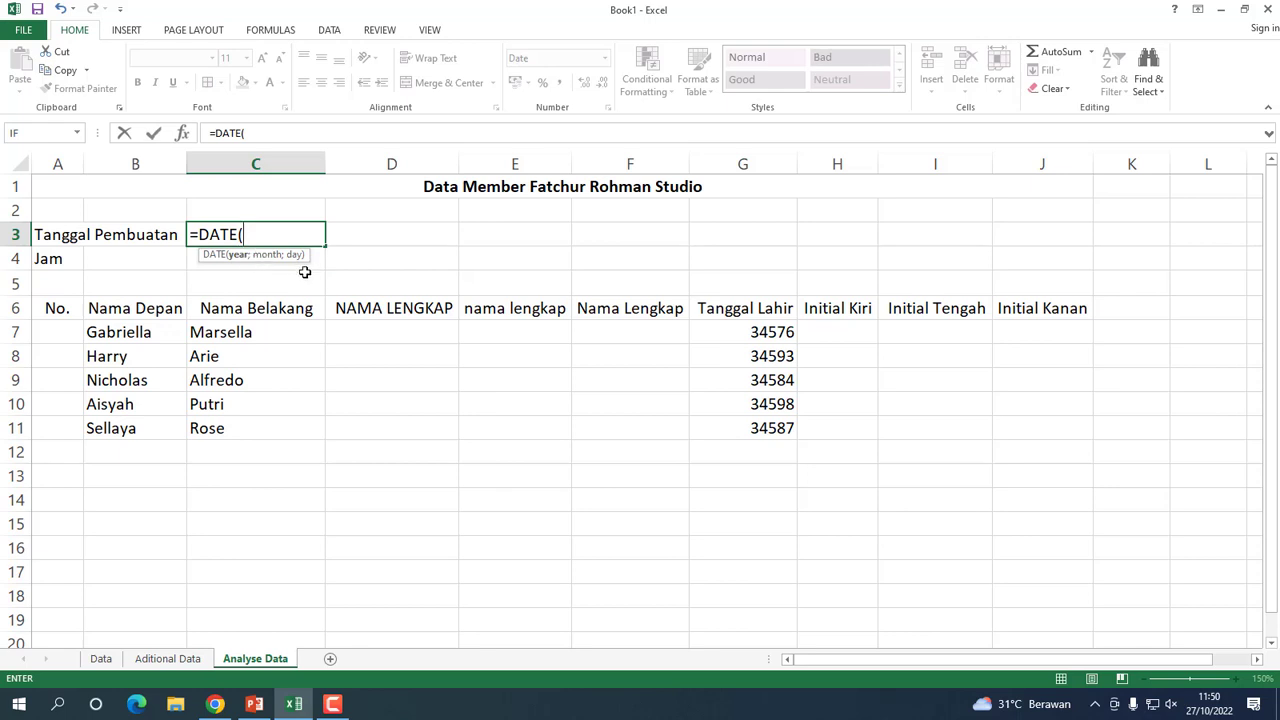
type("2022;")
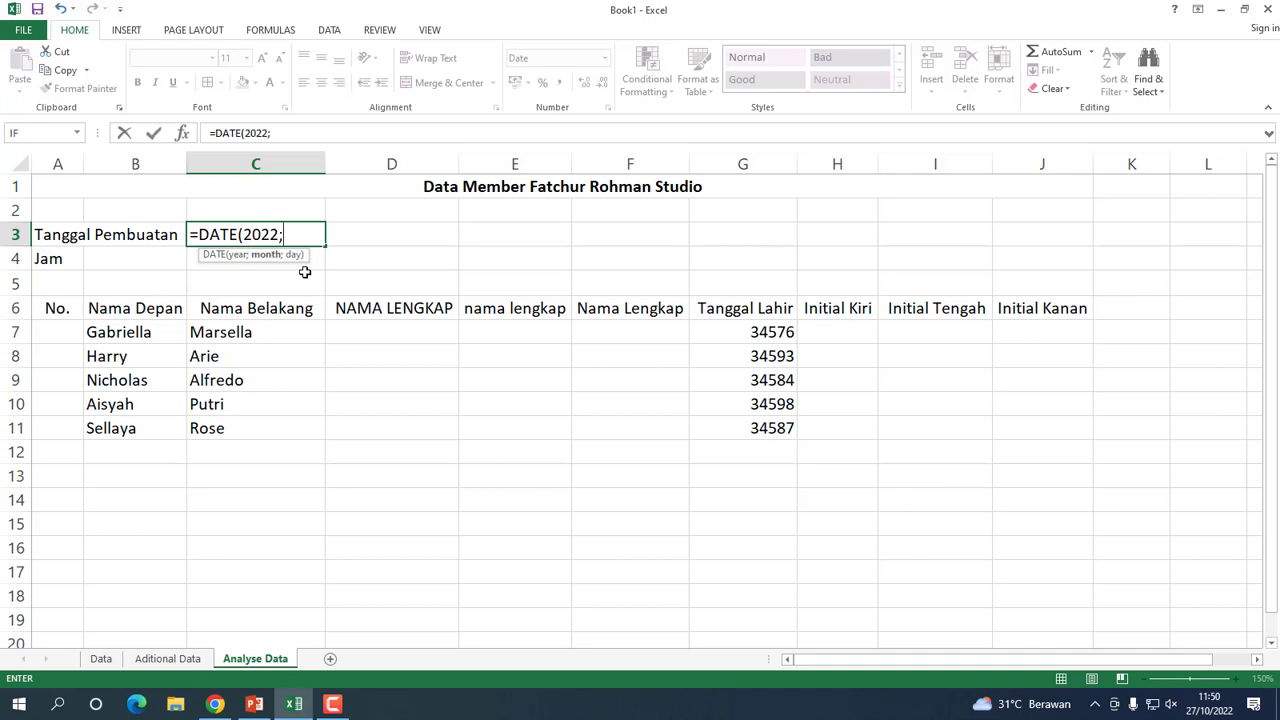
type("10;")
type("27")
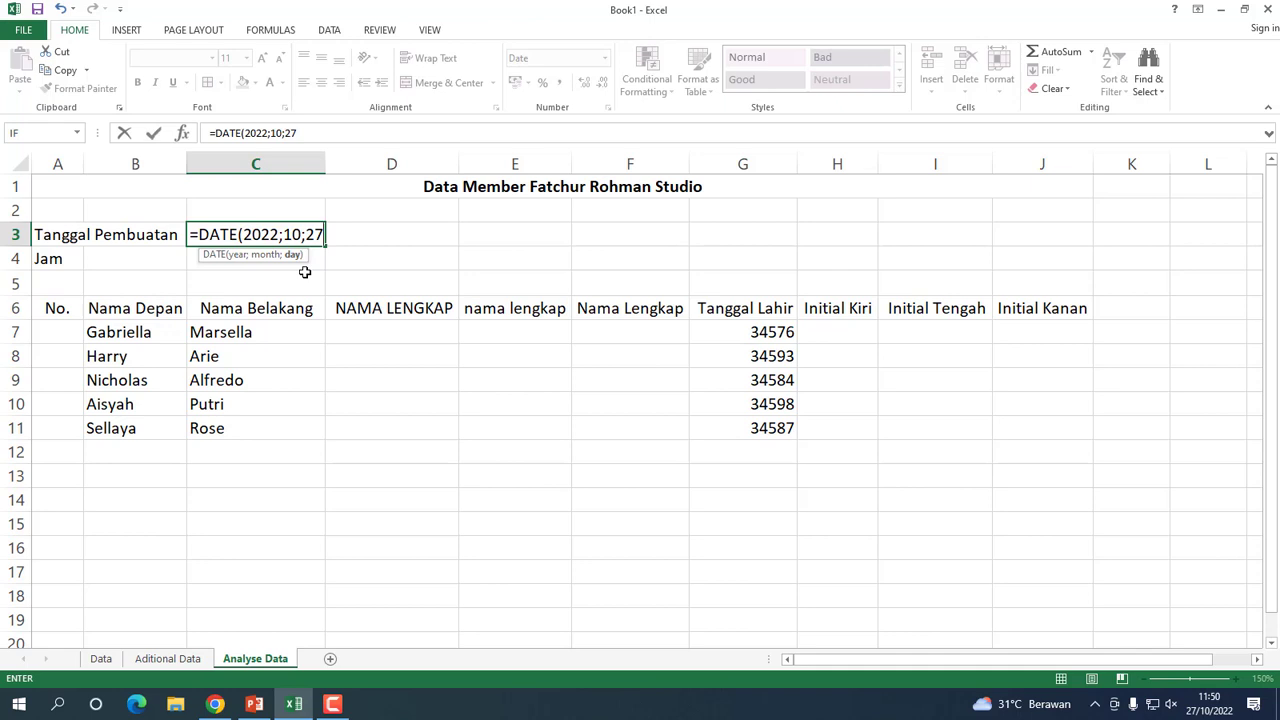
type(")")
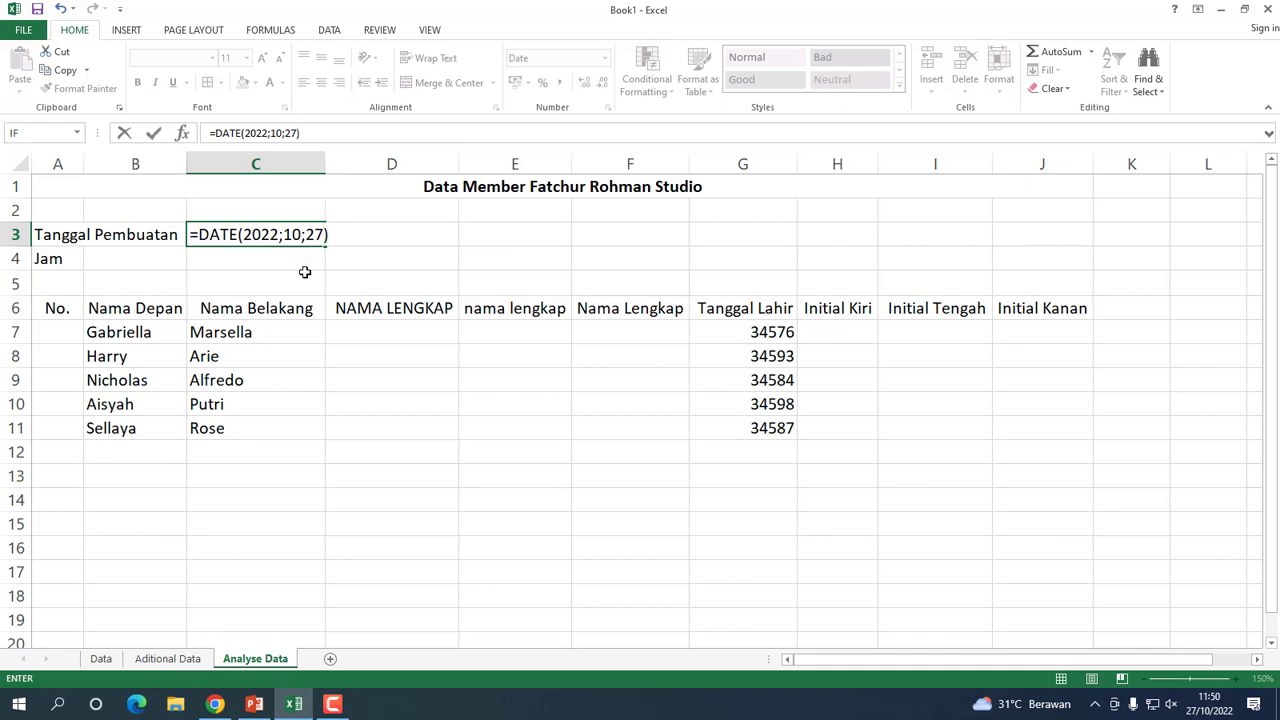
key("Return")
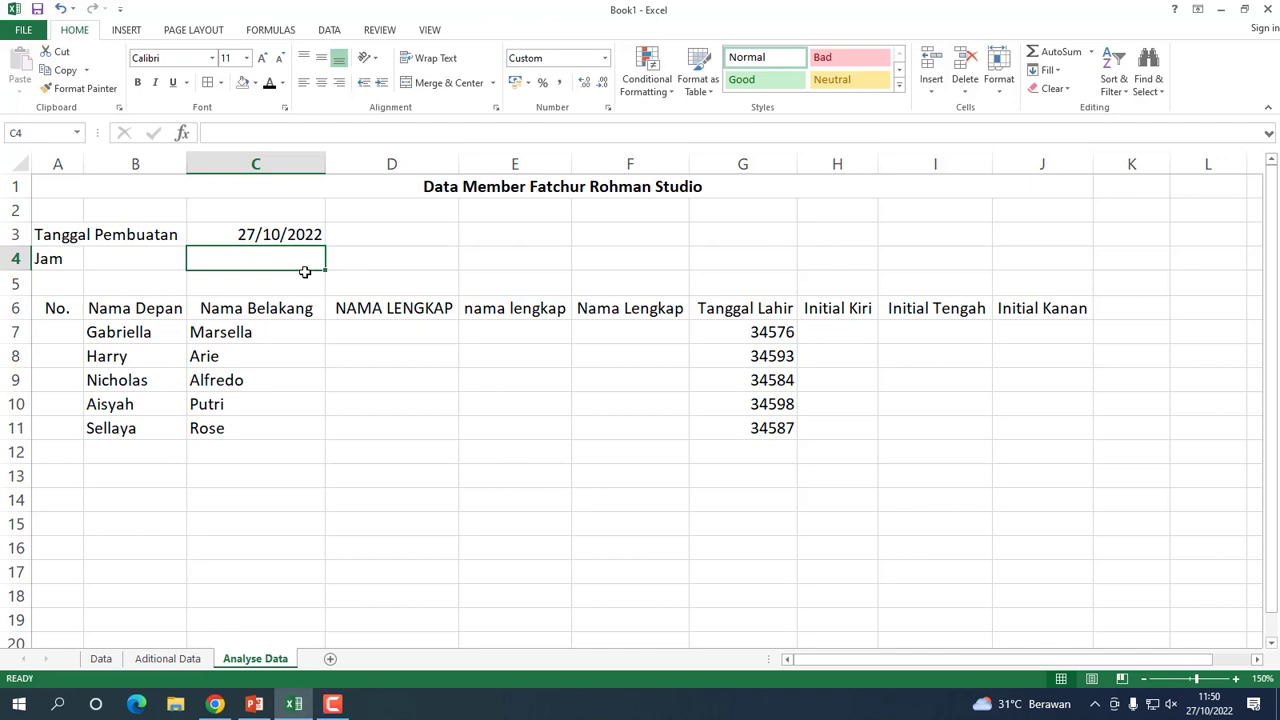
- Enter the formula =TIME(11;20;59) in C4 for the Jam row
left_click(52, 263)
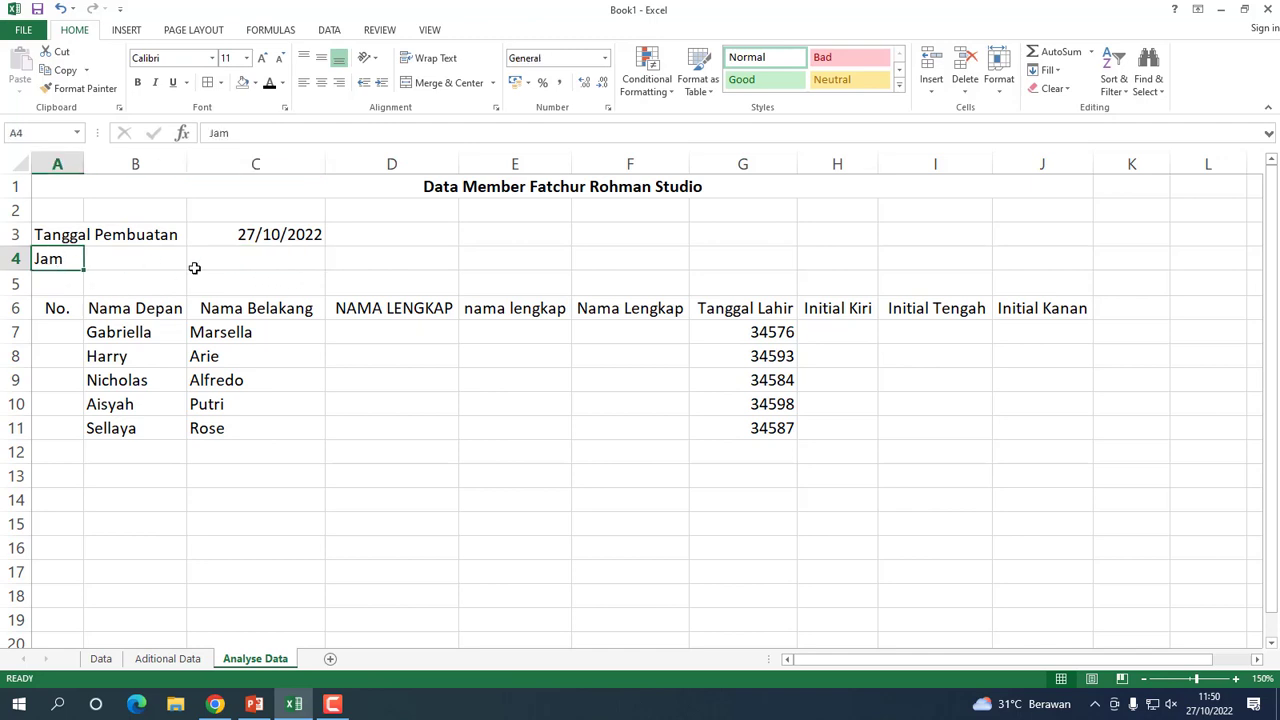
left_click(223, 257)
left_click(55, 256)
left_click(223, 255)
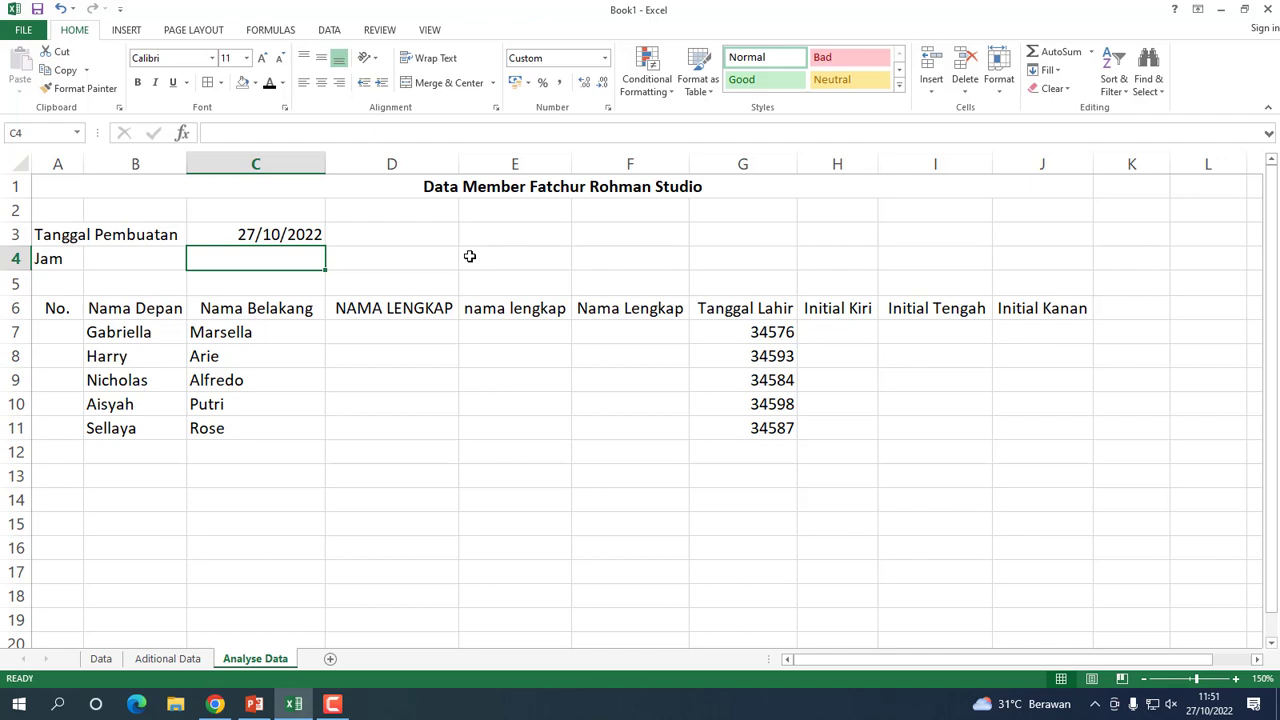
type("=")
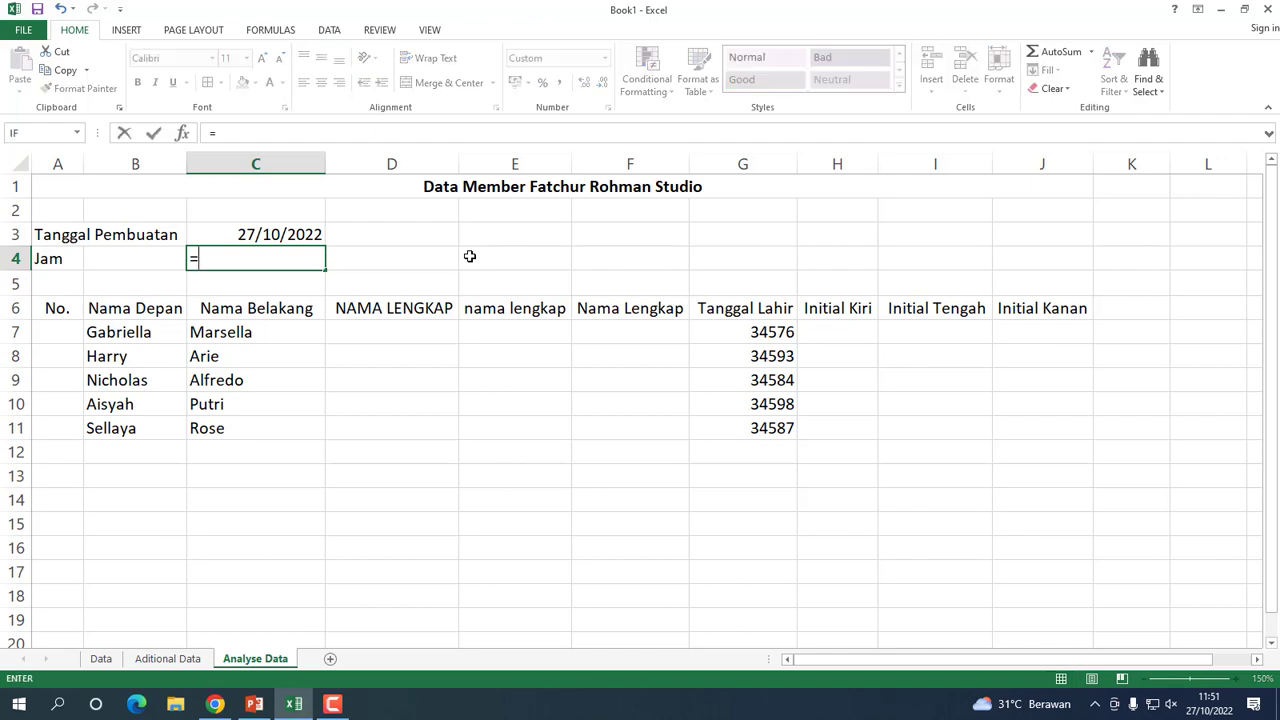
type("tim")
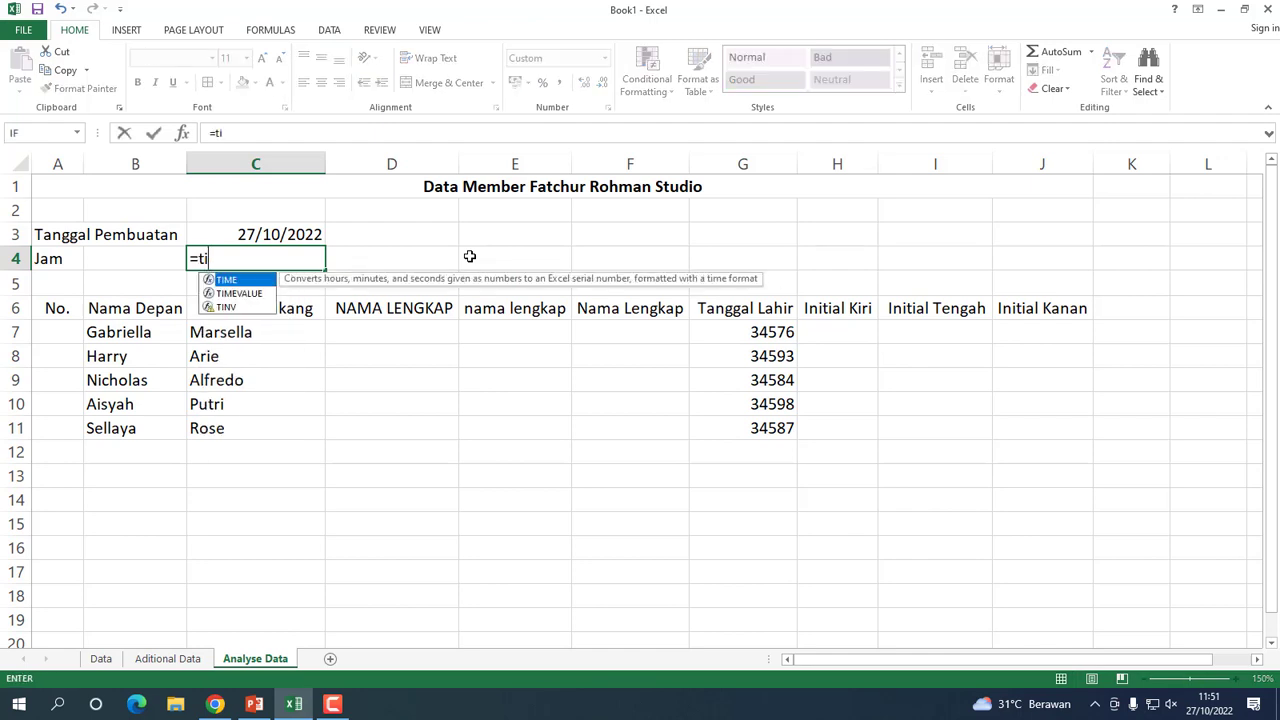
double_click(228, 280)
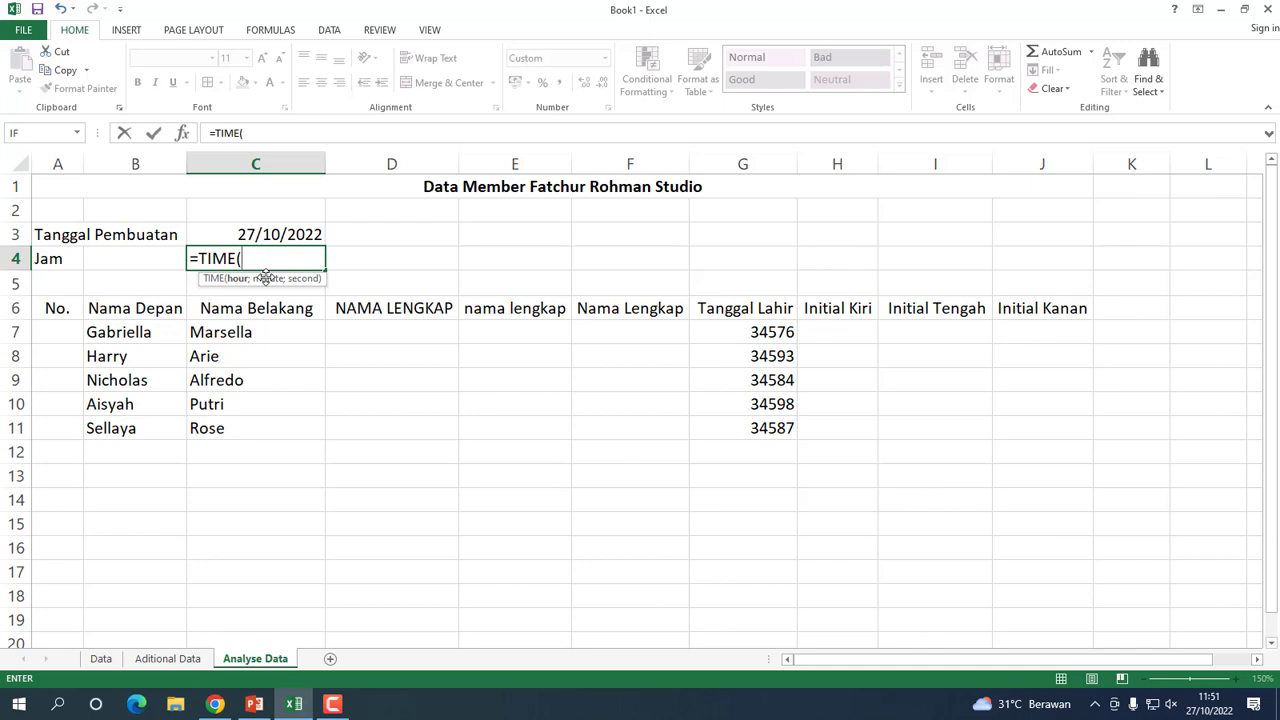
type("11;20")
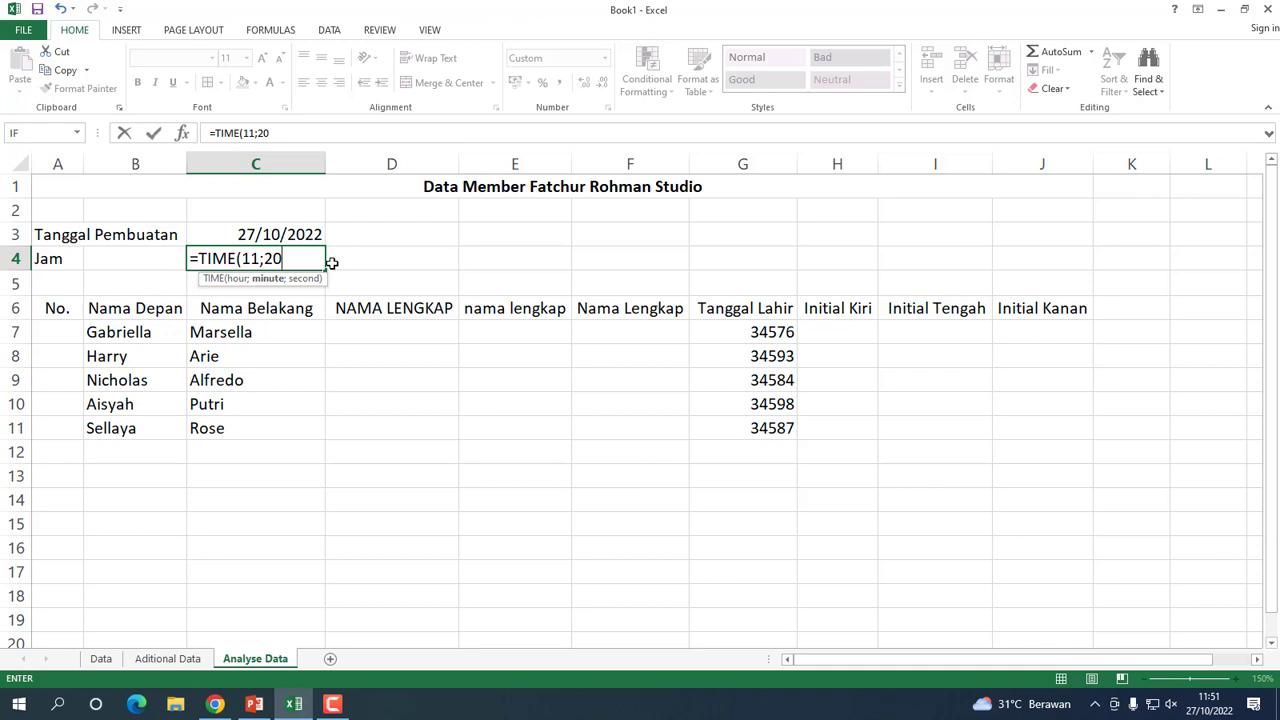
type(";59")
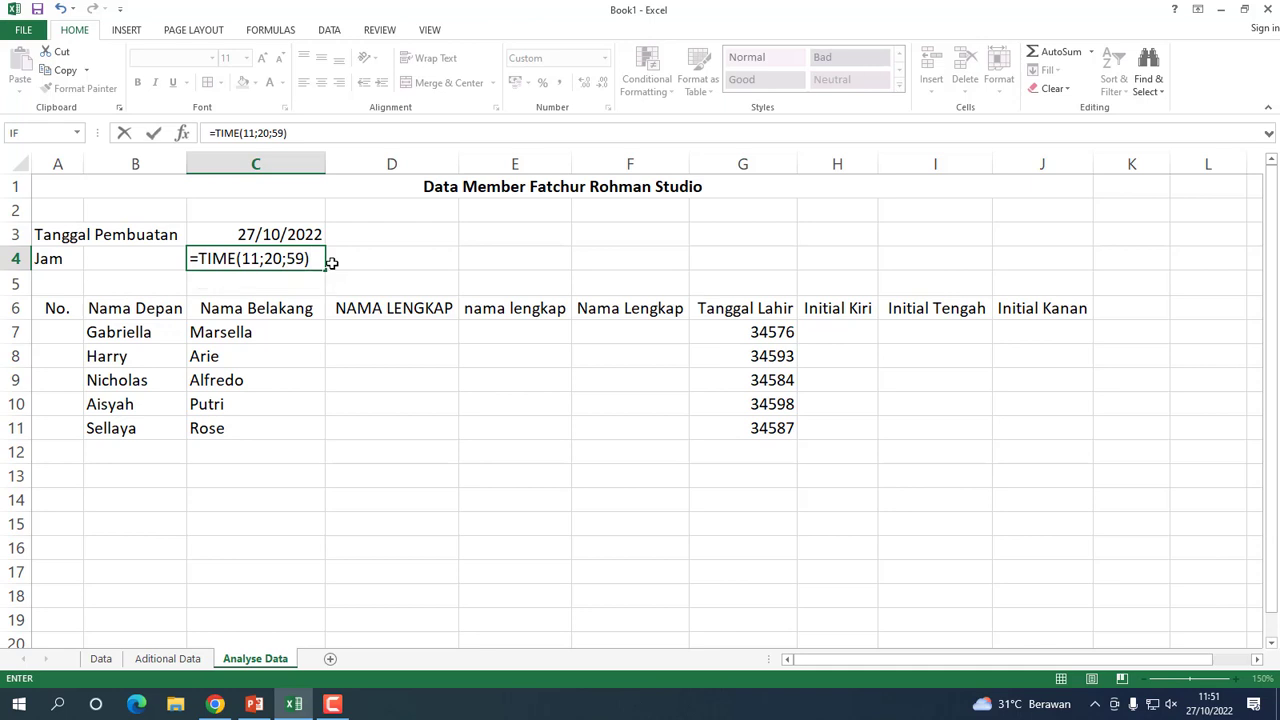
type(")")
key("Return")
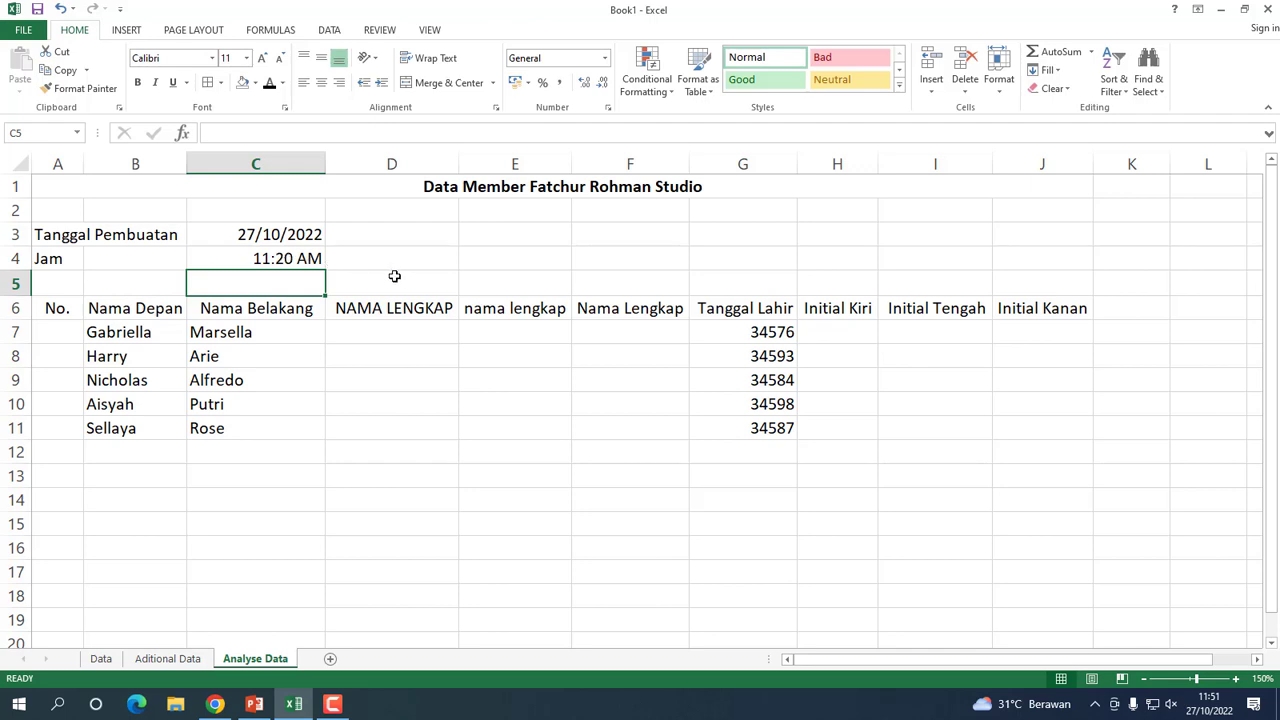
left_click(378, 259)
left_click(245, 259)
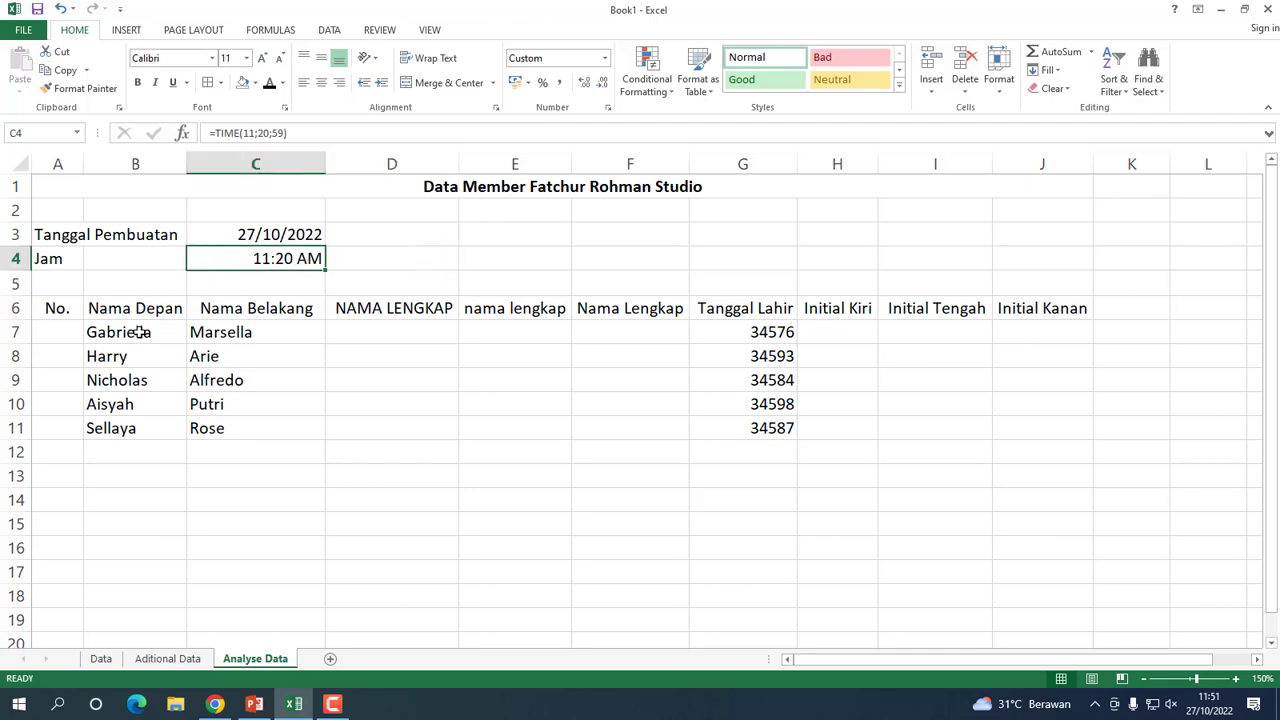
left_click(125, 333)
left_click(125, 378)
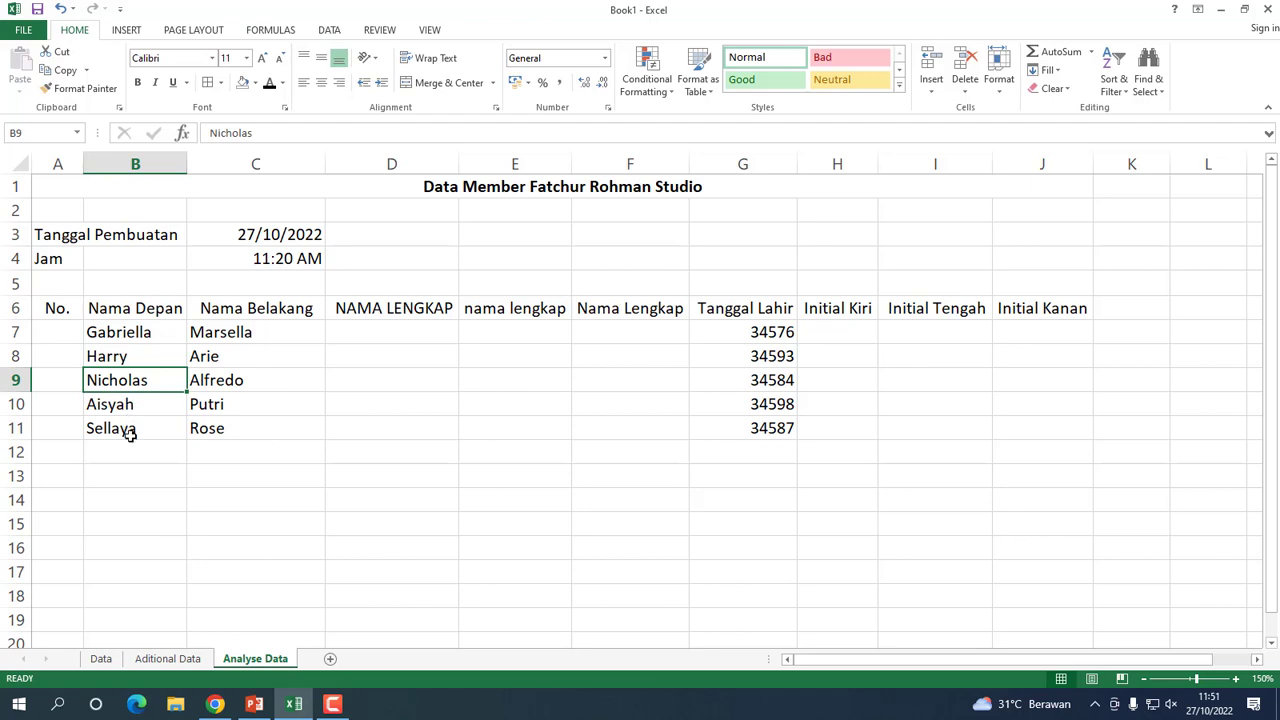
left_click(126, 429)
left_click(122, 333)
left_click(129, 405)
left_click(135, 430)
- Number the five members in the No. column, entering 1 and 2, centering them and filling the series down to A11
left_click(66, 333)
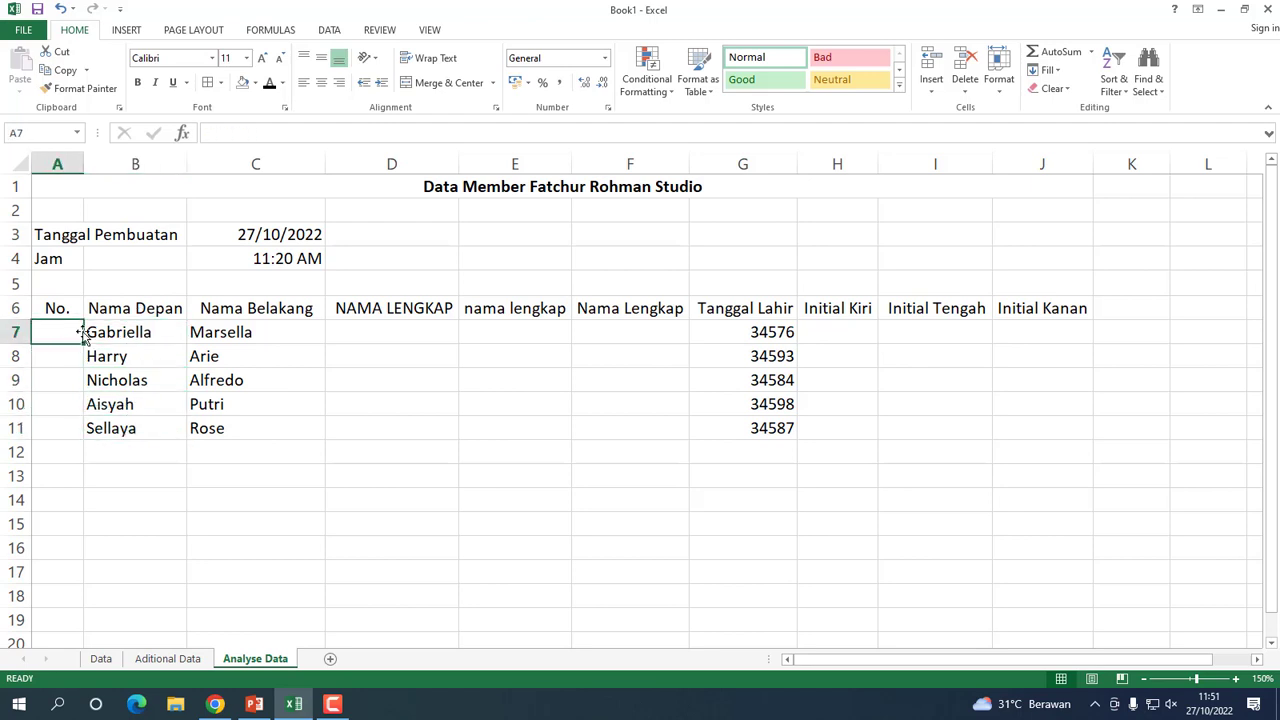
type("1")
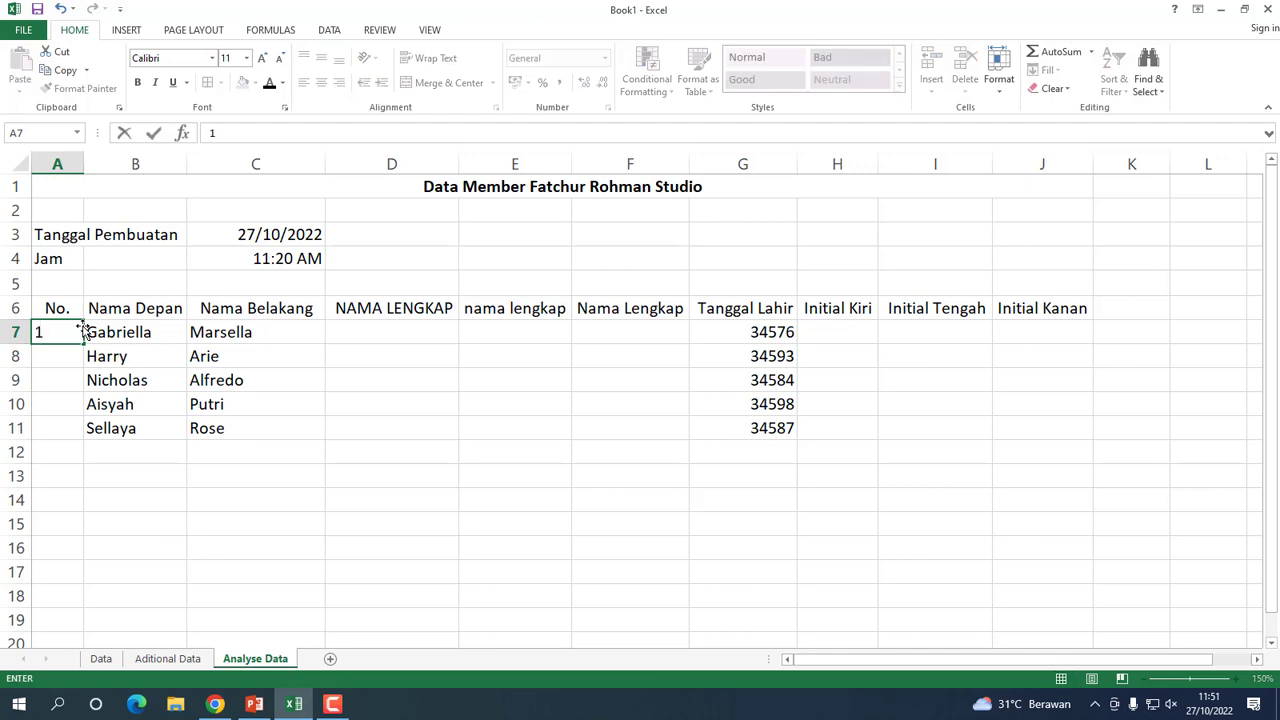
key("Return")
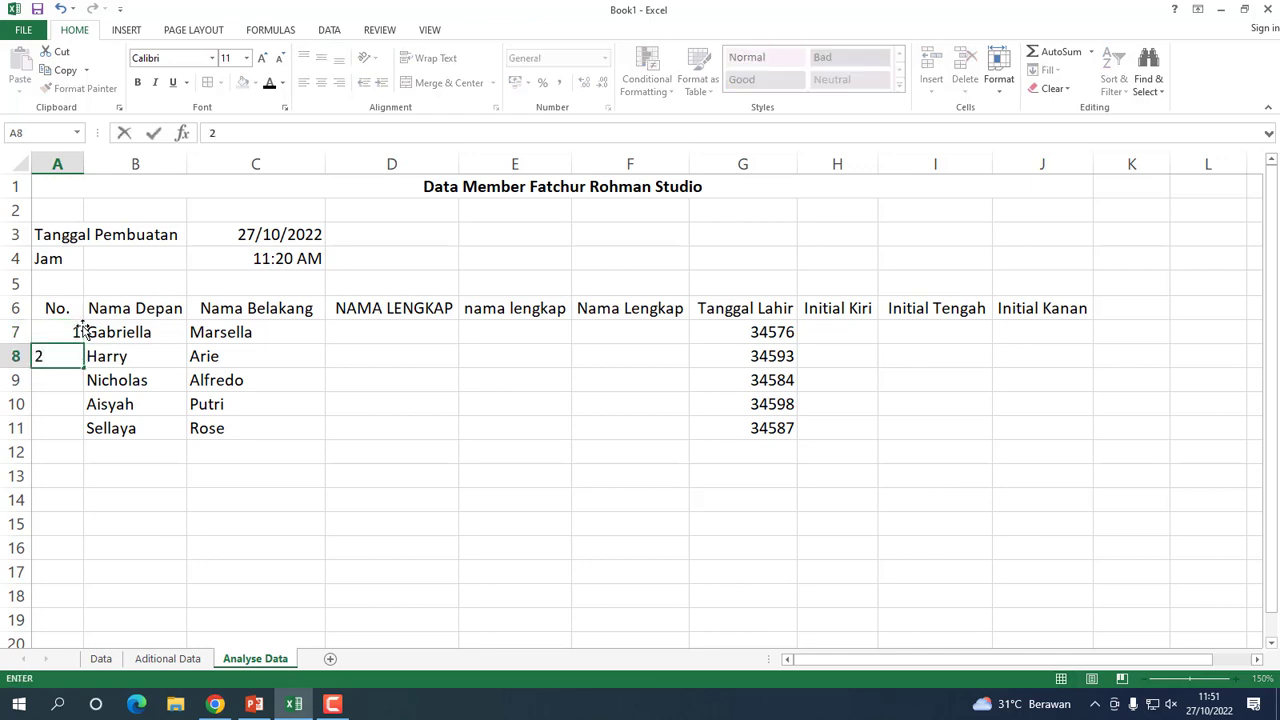
left_click(104, 477)
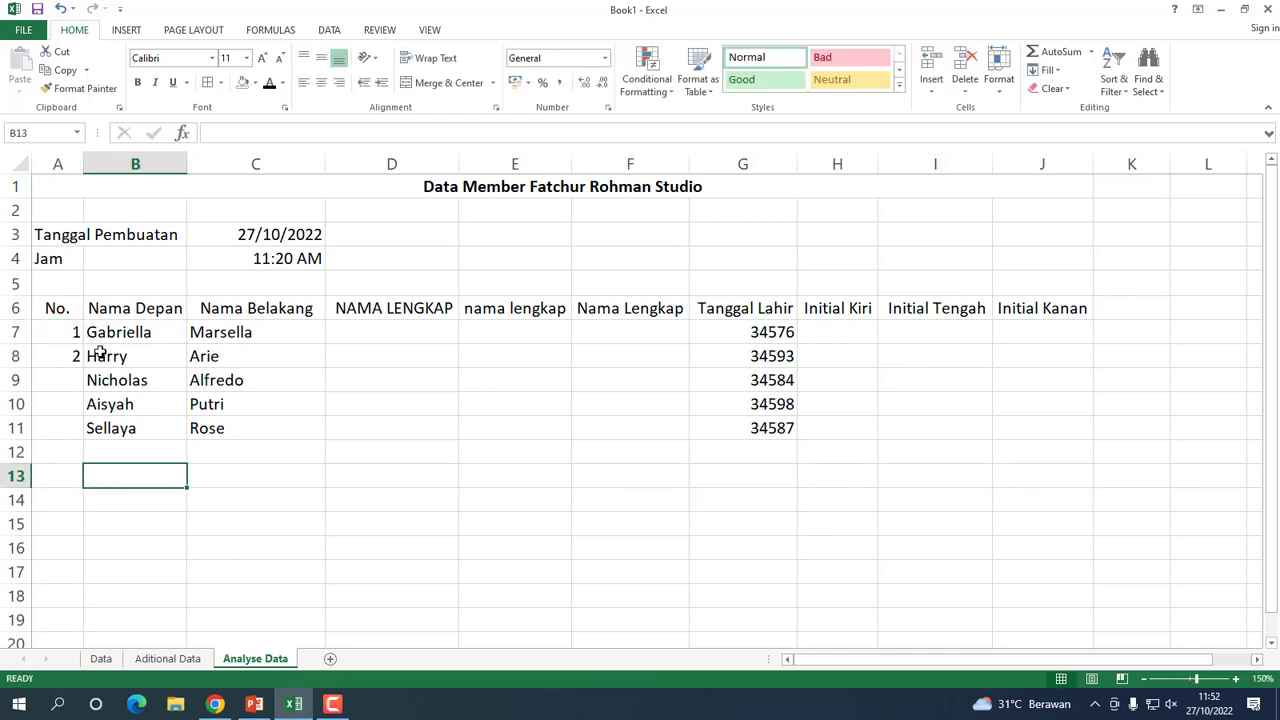
left_click_drag(62, 332, 63, 352)
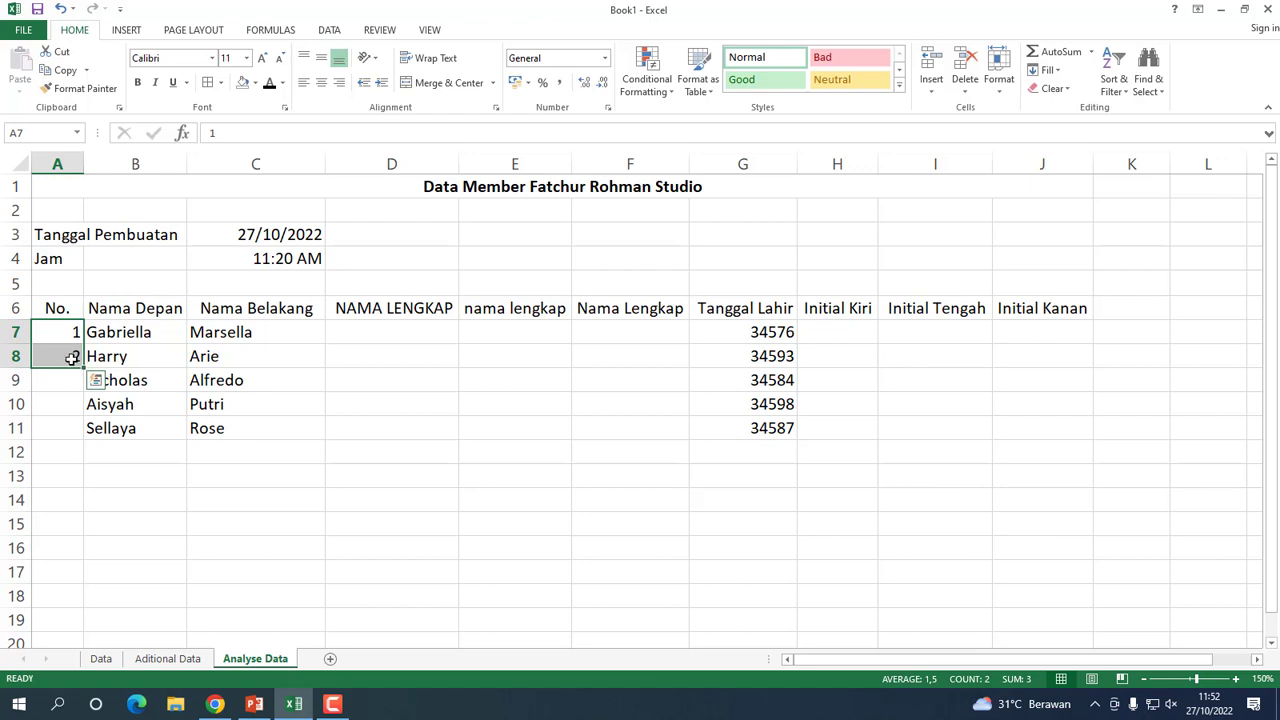
left_click(323, 87)
left_click_drag(83, 368, 92, 446)
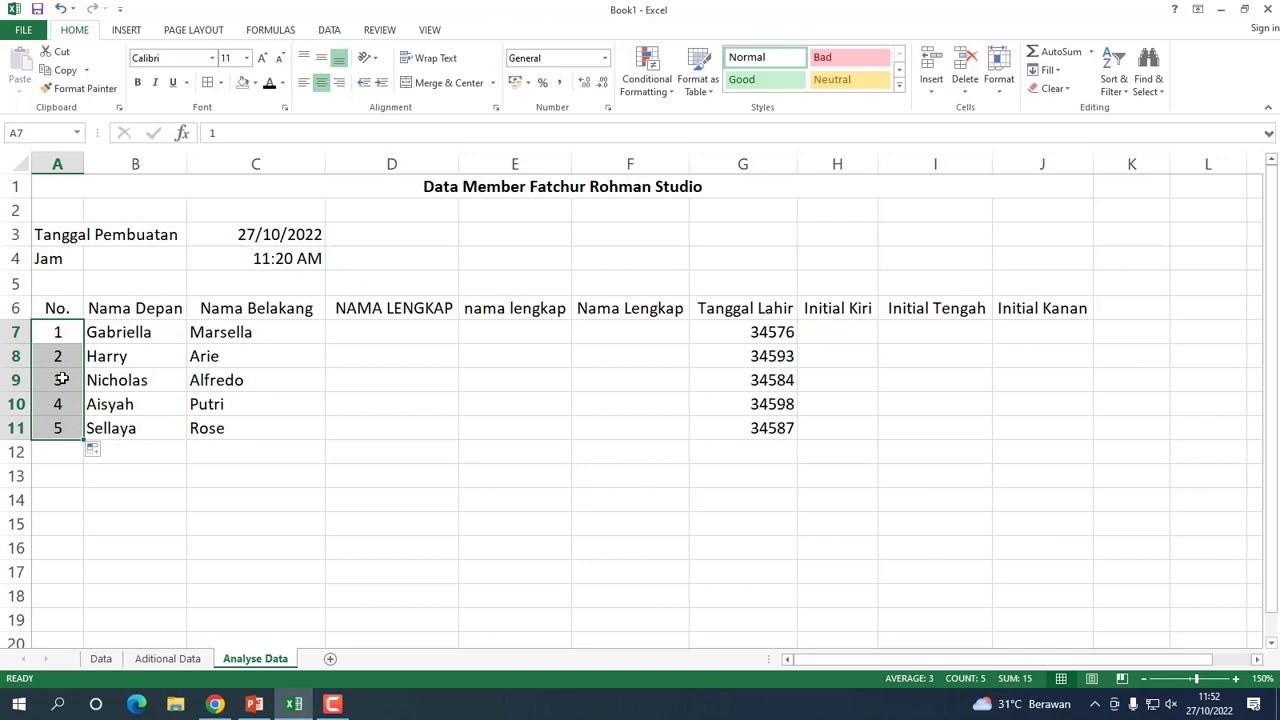
- Check the centered sequence numbers in A7:A11 of the No. column
left_click(53, 333)
left_click(53, 360)
left_click(52, 403)
left_click(57, 425)
left_click(60, 330)
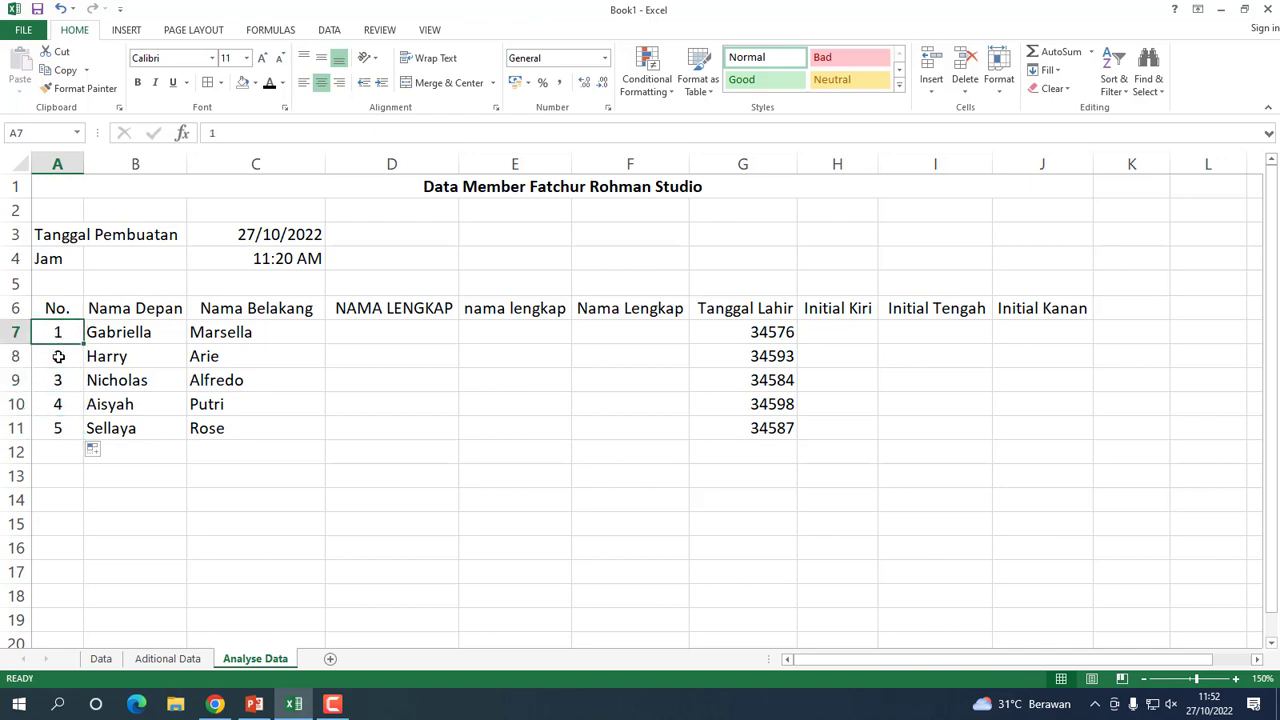
left_click(58, 357)
left_click(55, 410)
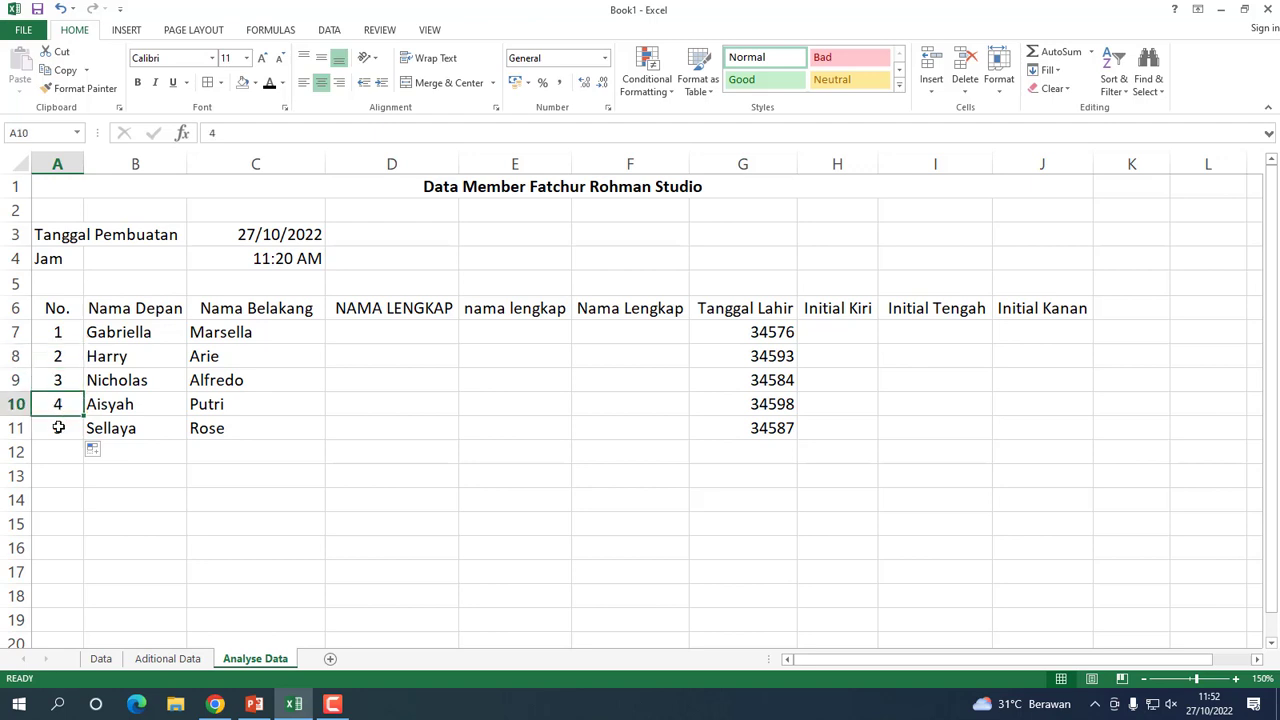
left_click(60, 427)
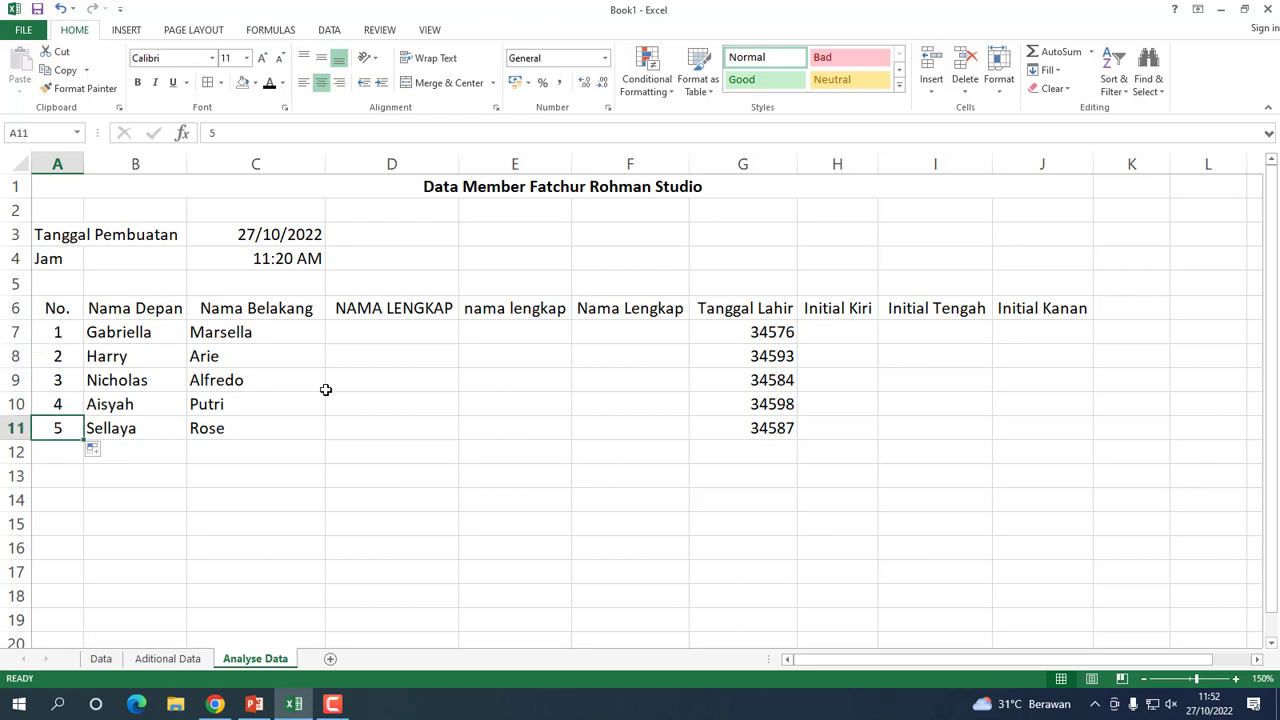
- Select D7, review the NAMA LENGKAP formula instruction on the PowerPoint "Worksheet Analyse Data" slide, and switch back to Excel
left_click(372, 333)
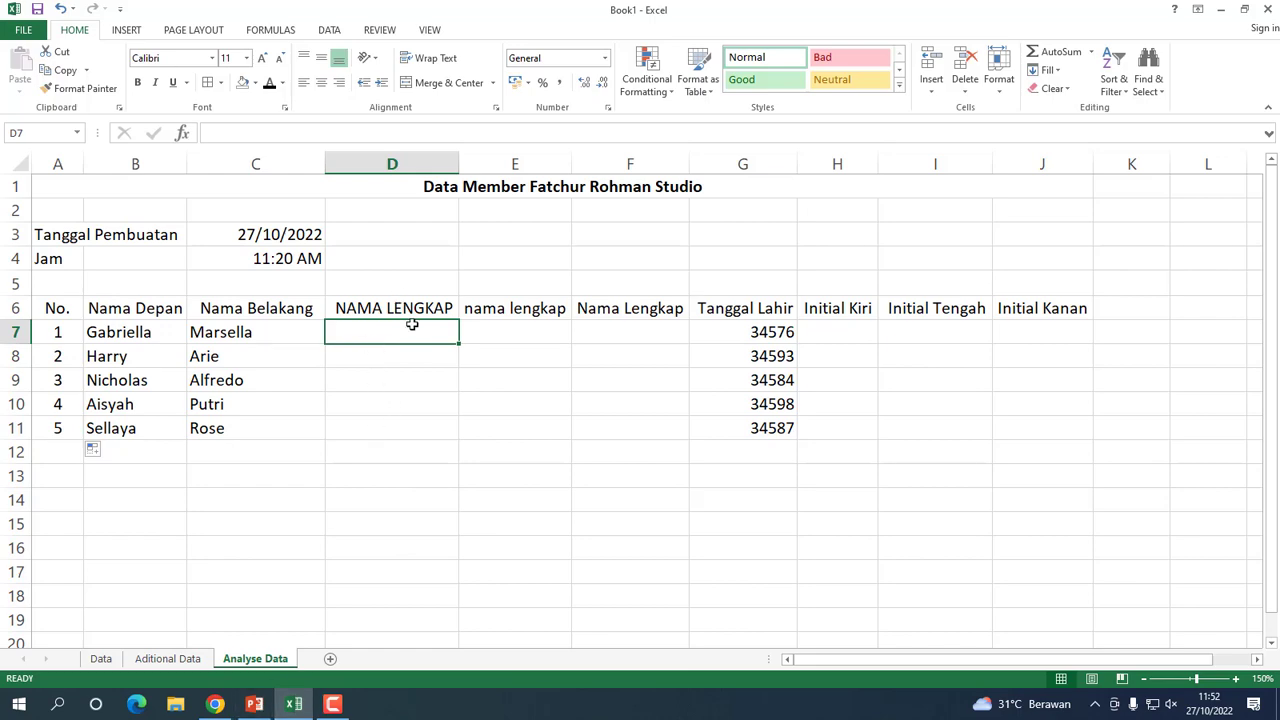
left_click(256, 706)
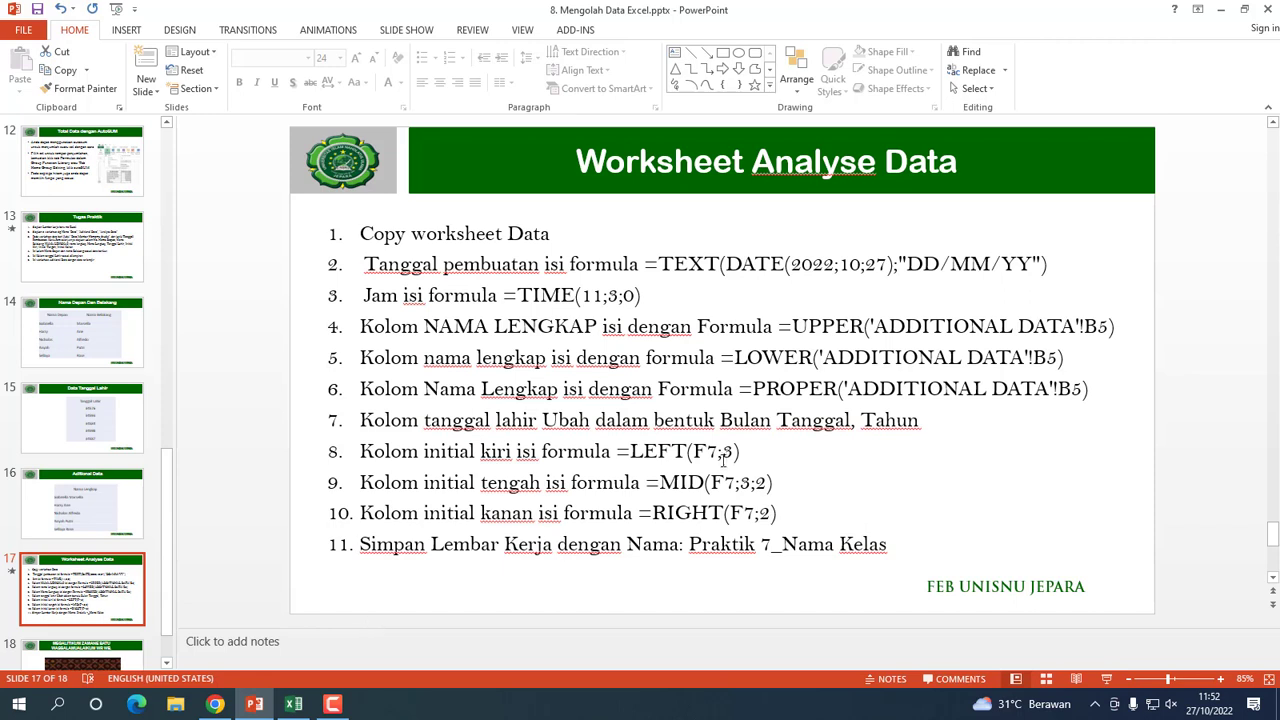
left_click(494, 328)
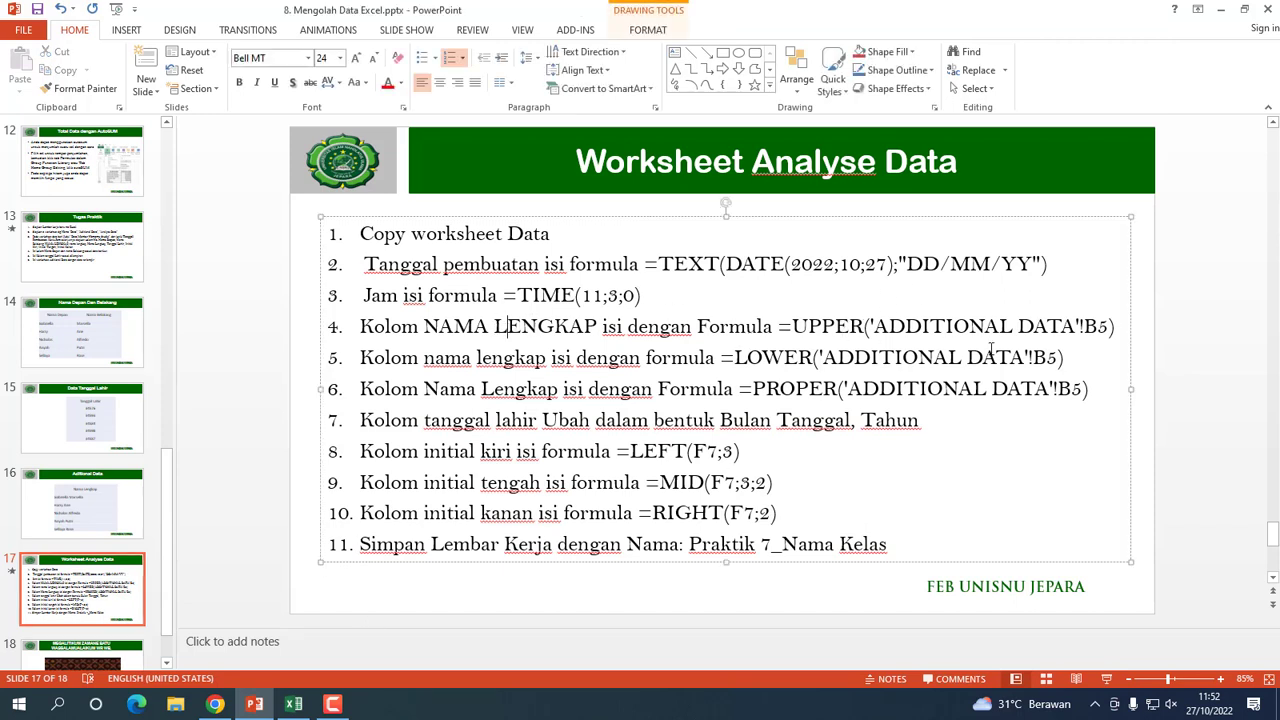
left_click(253, 706)
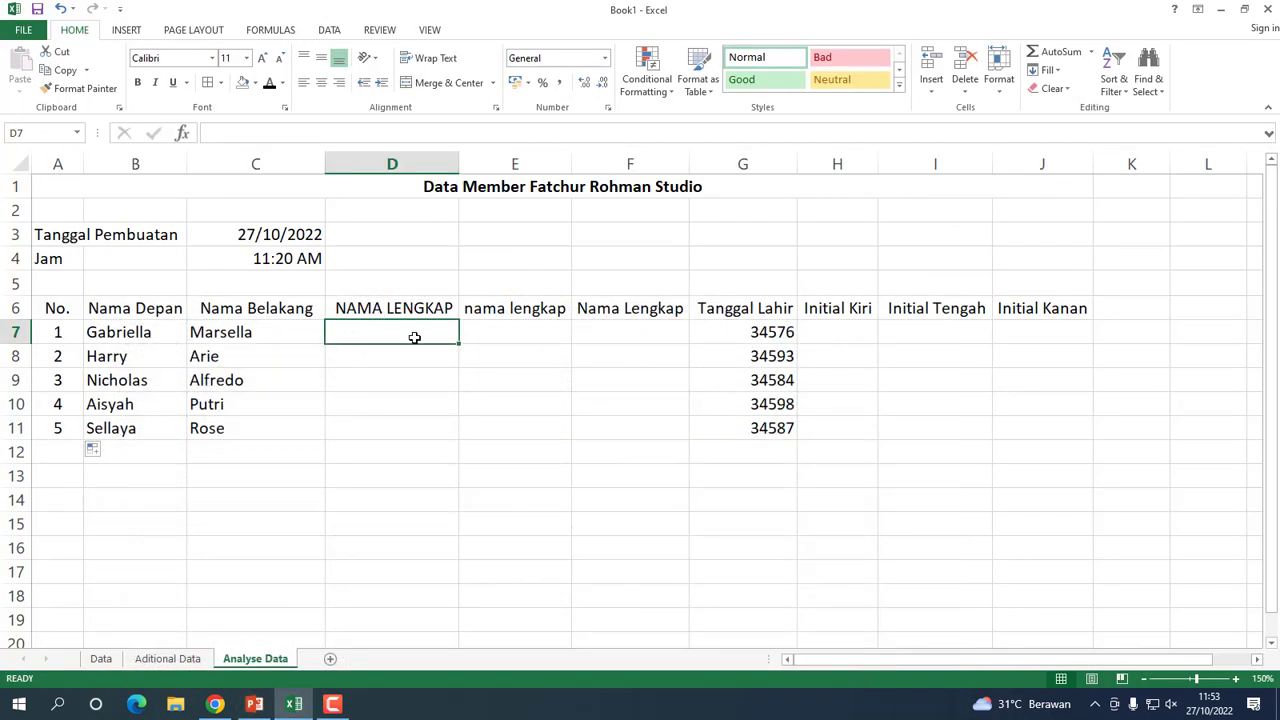
- Enter the formula =UPPER('Aditional Data'!A2) in D7 for the NAMA LENGKAP column
type("=")
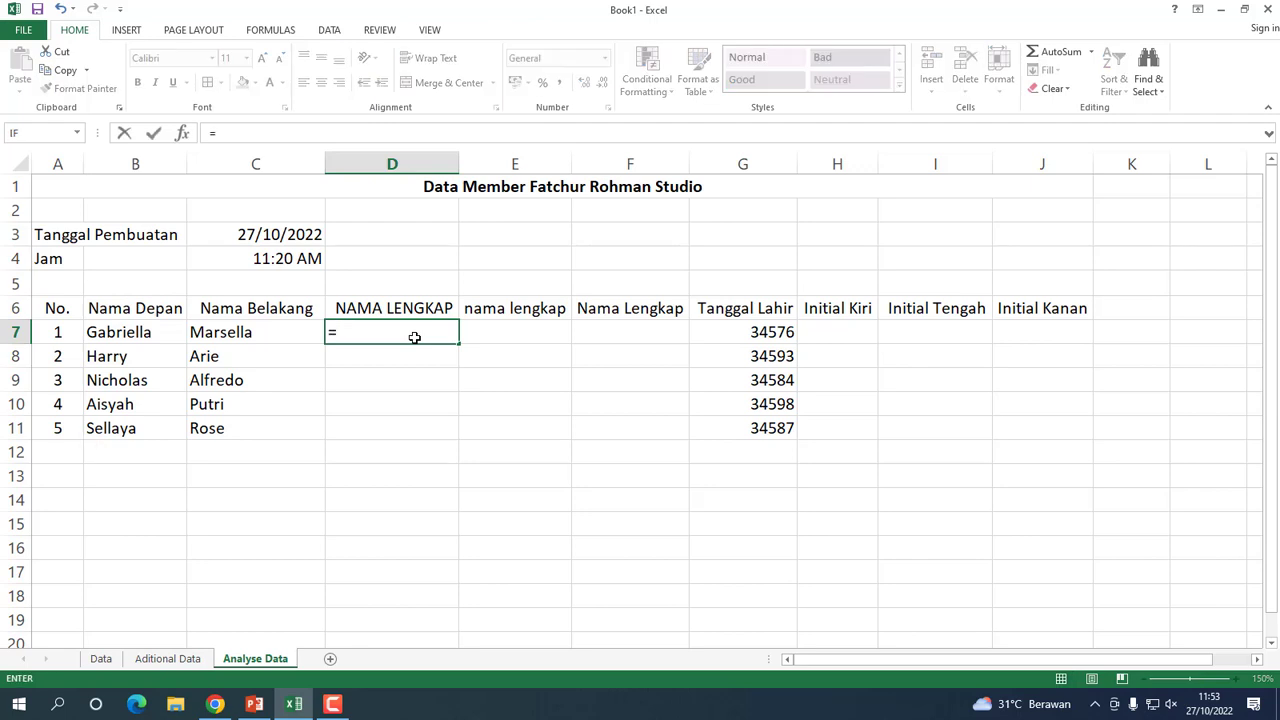
type("up")
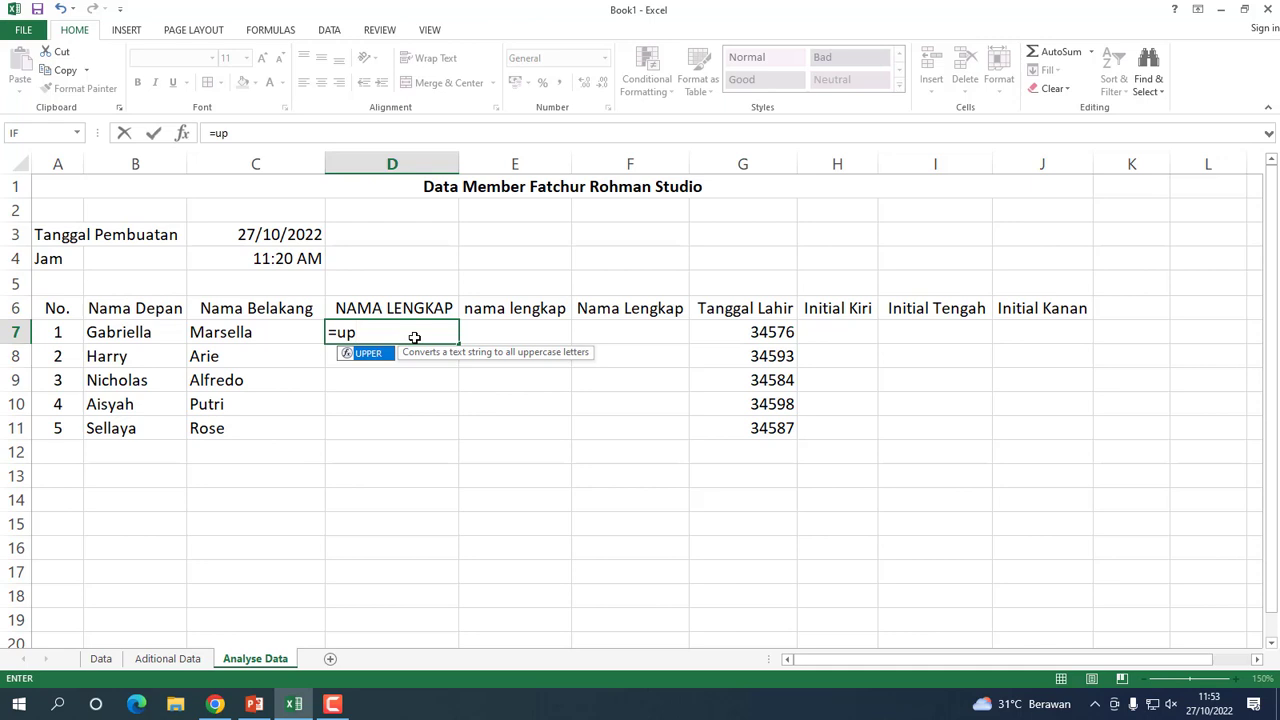
double_click(368, 354)
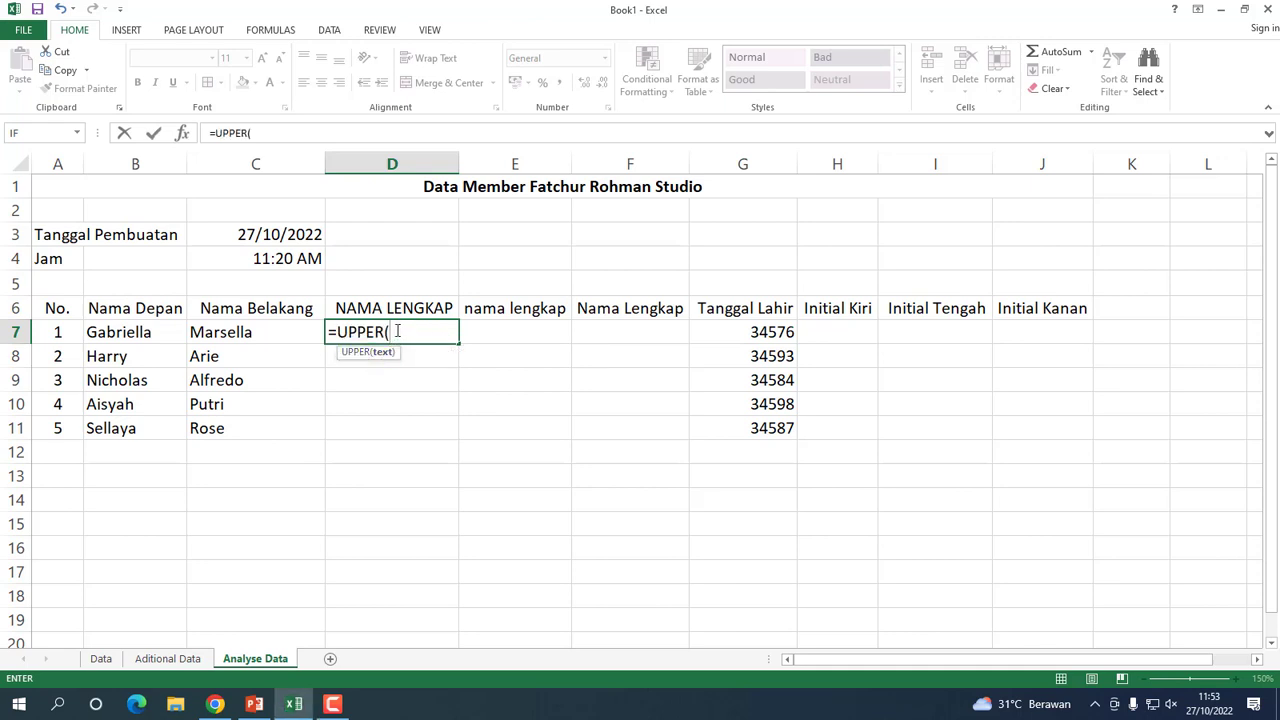
left_click(168, 659)
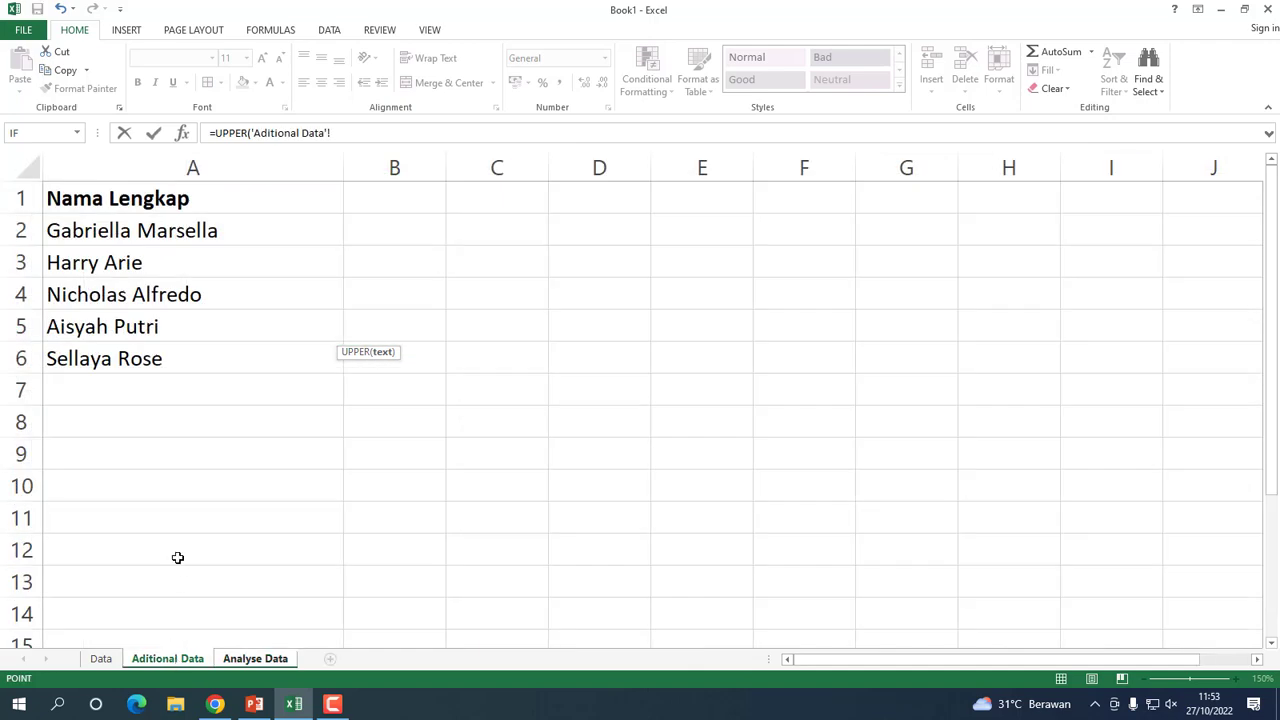
left_click(115, 230)
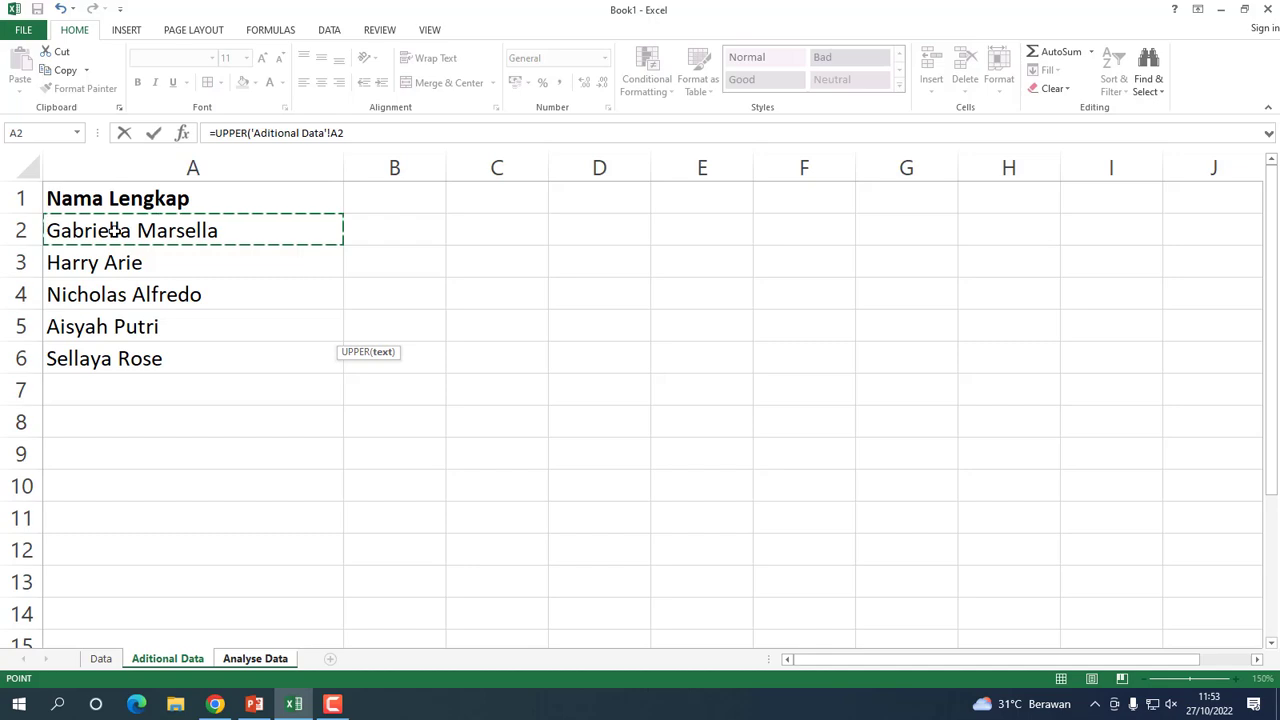
key("Return")
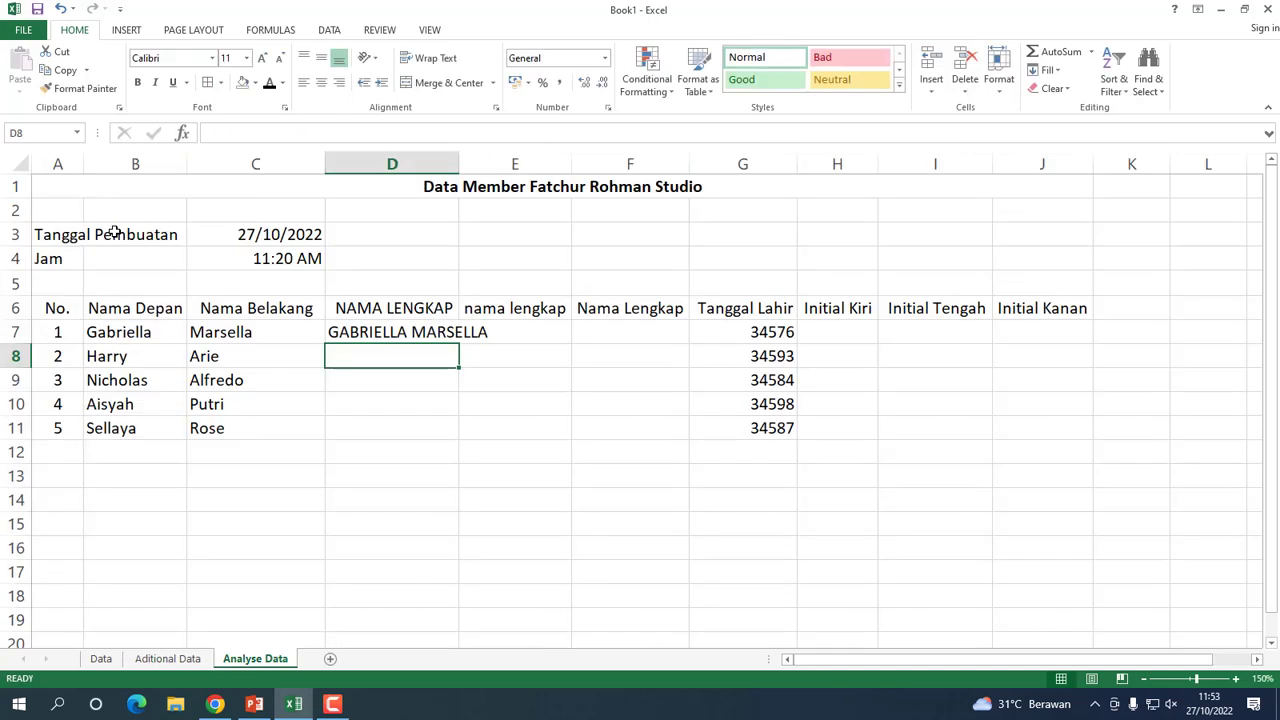
- Fill the UPPER formula from D7 down to D11 and autofit the width of column D
left_click(372, 332)
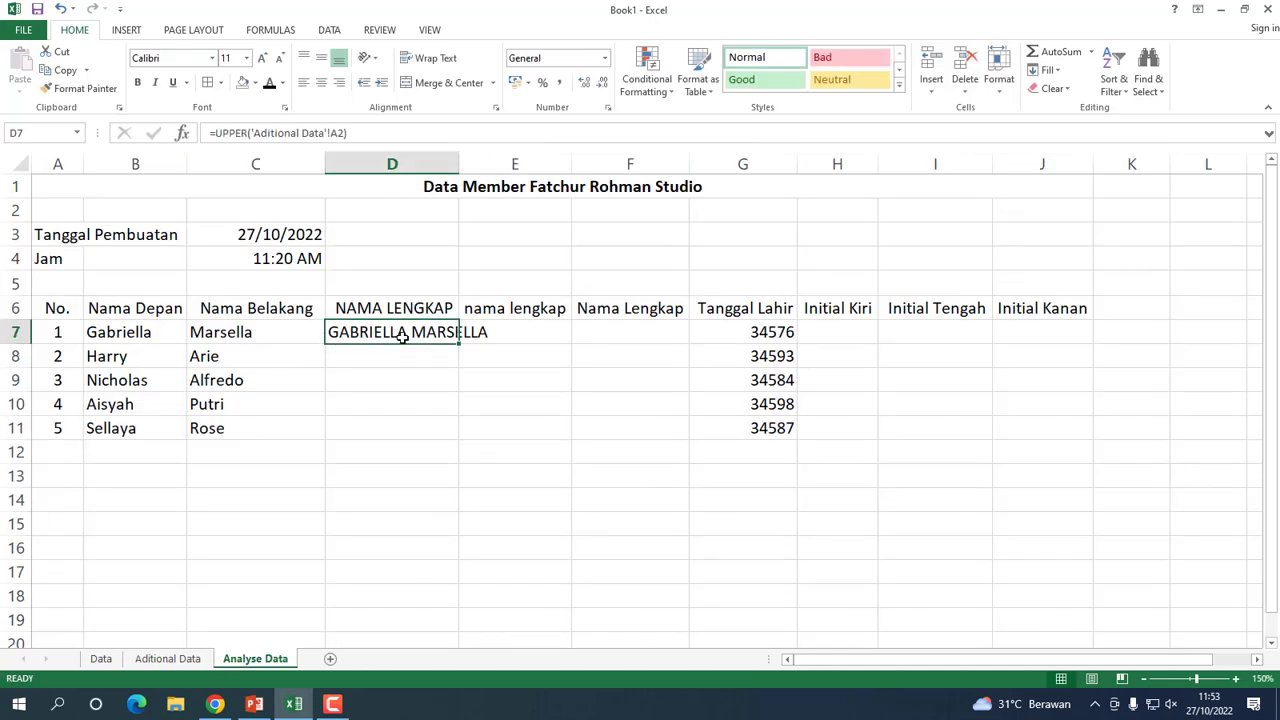
left_click_drag(457, 344, 451, 445)
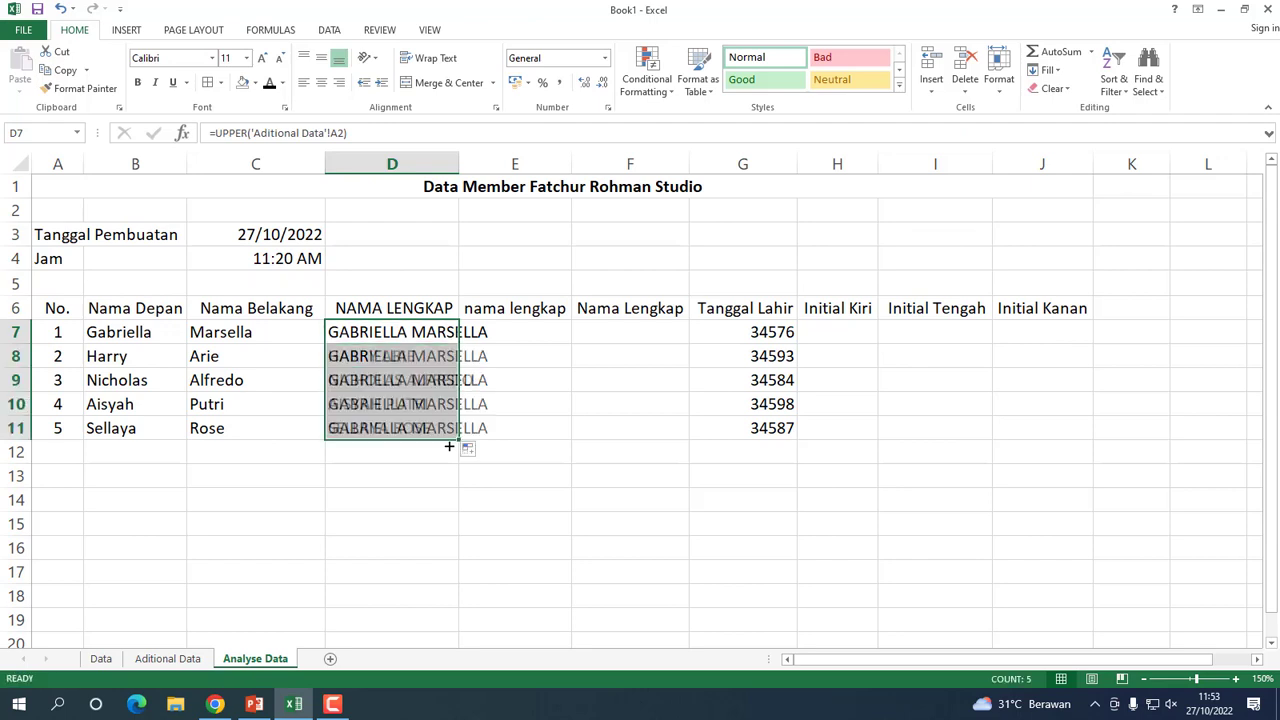
key("ctrl+z")
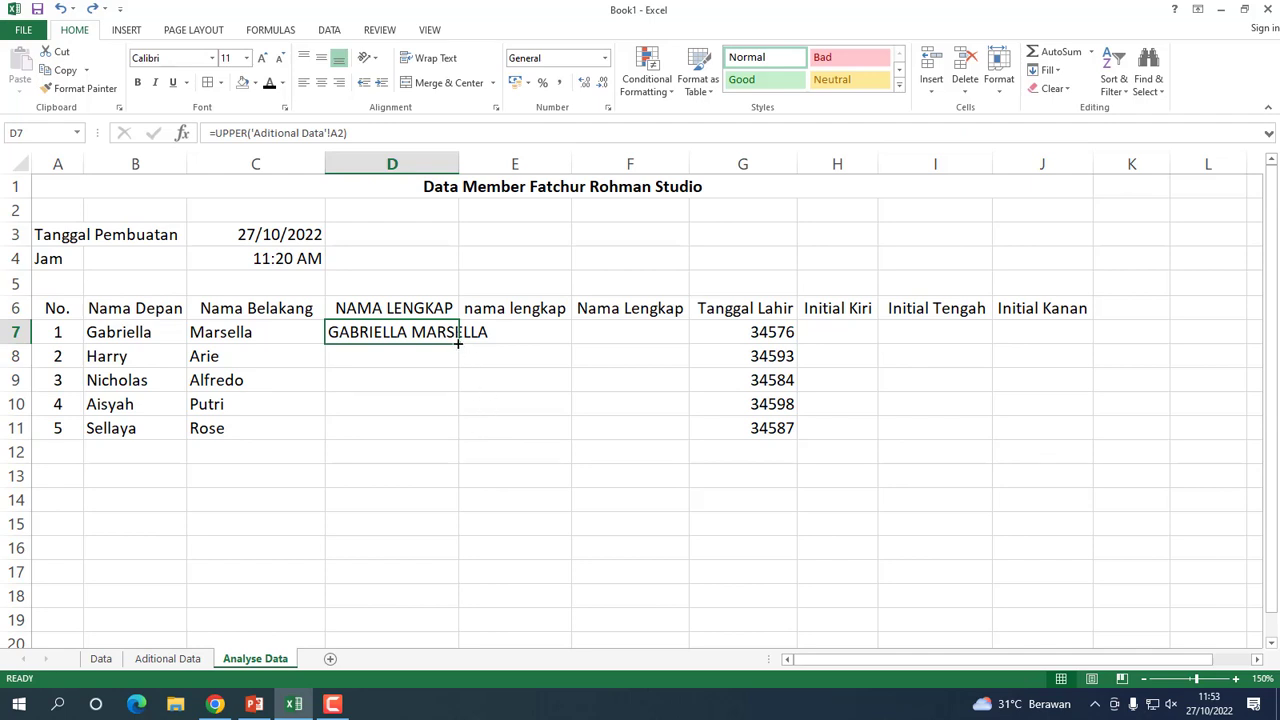
left_click_drag(459, 343, 474, 443)
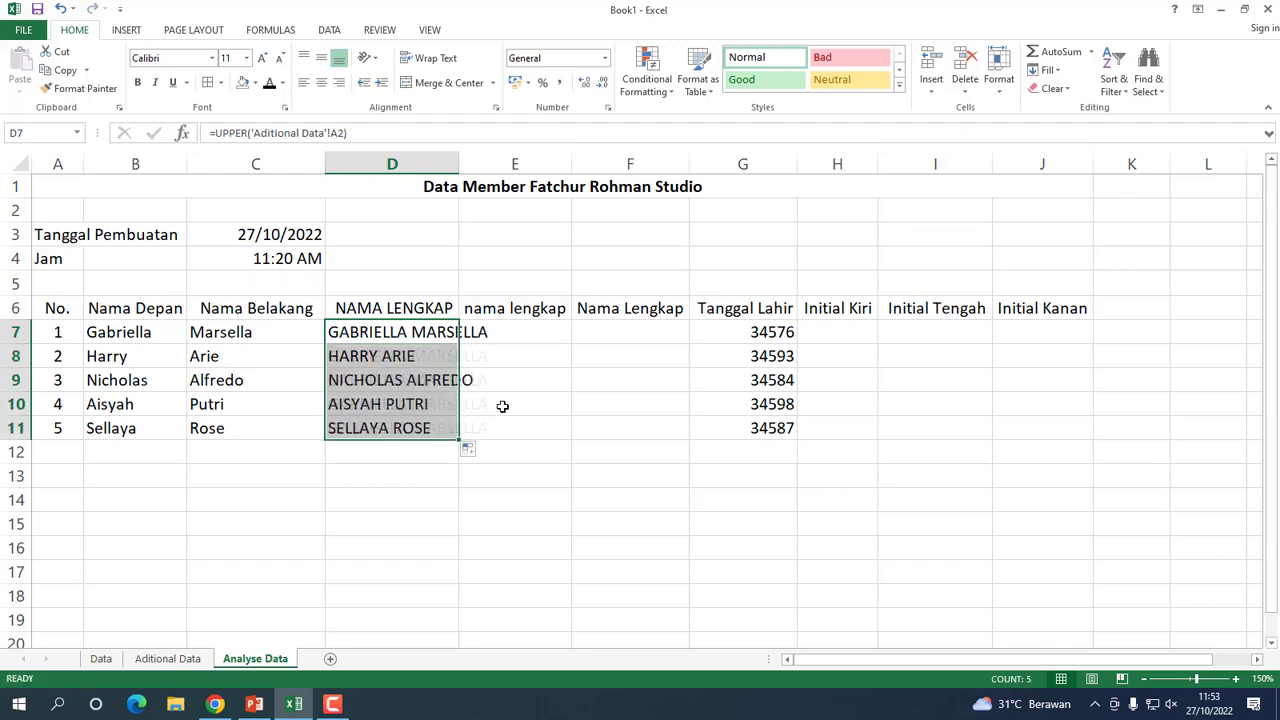
double_click(459, 163)
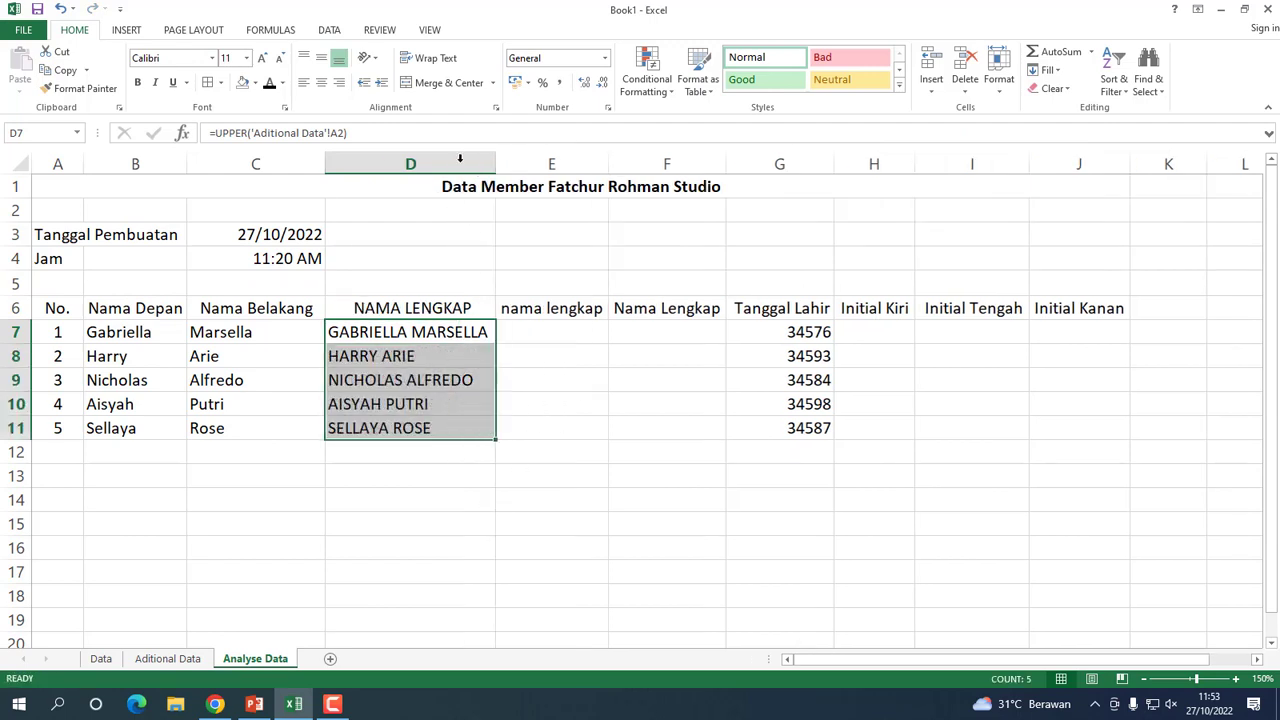
- Select E7, review the lowercase nama lengkap formula instruction on the PowerPoint "Worksheet Analyse Data" slide, and switch back to Excel
left_click(528, 332)
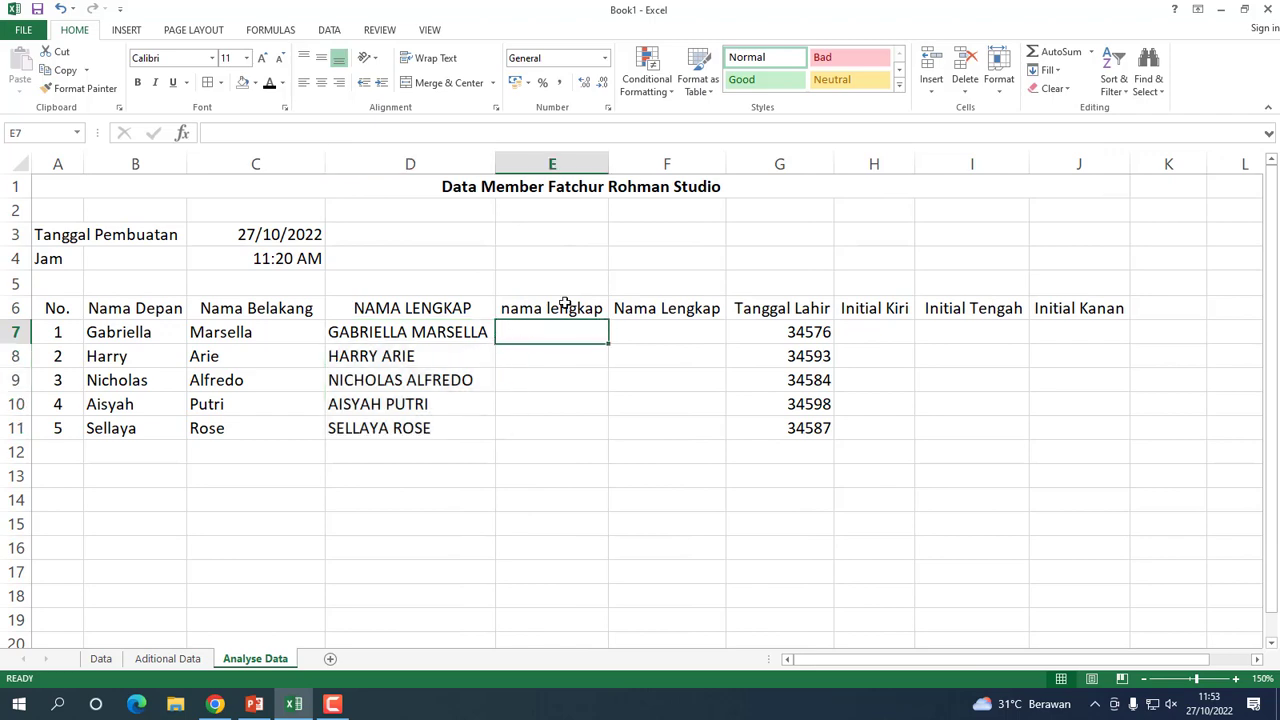
left_click(255, 705)
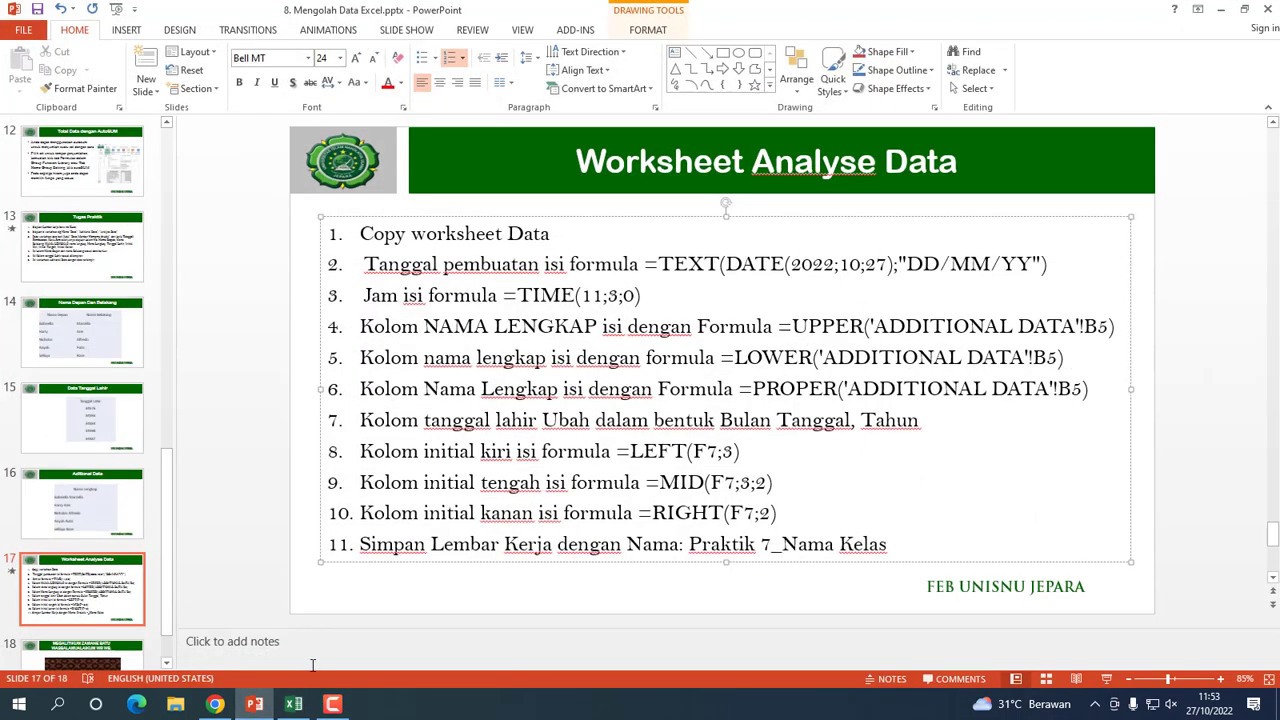
left_click(293, 704)
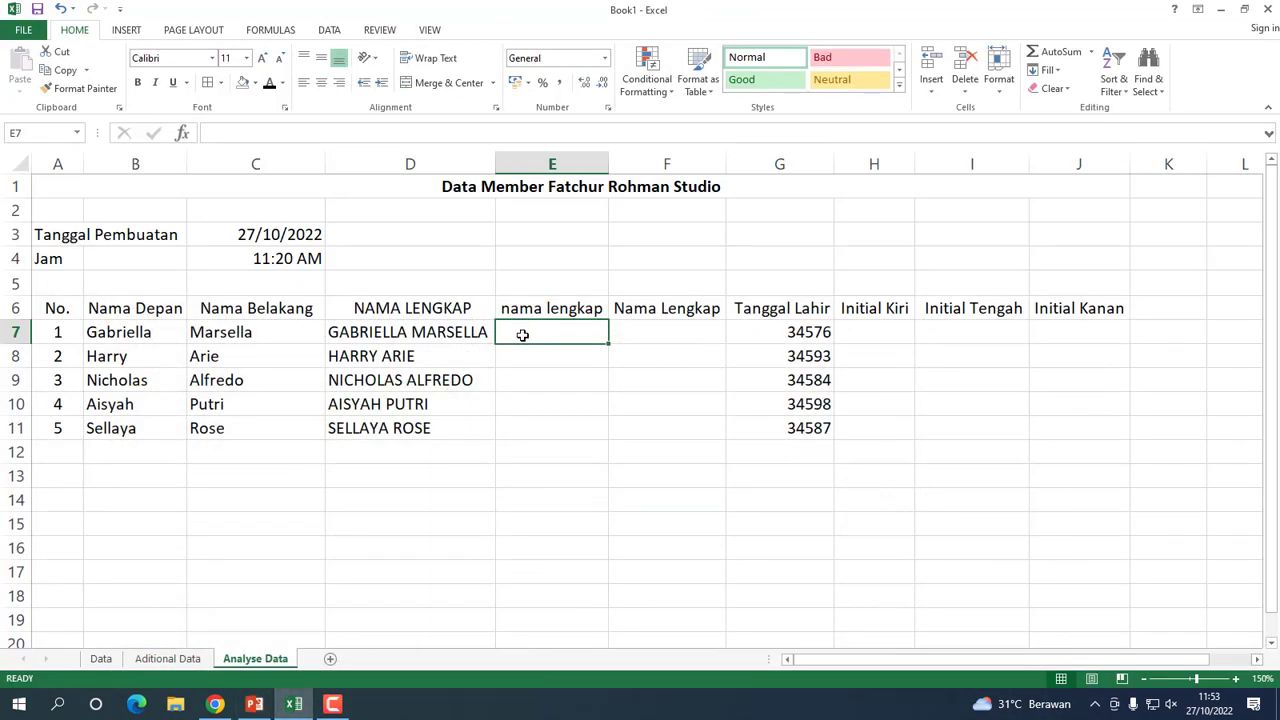
- Enter the formula =LOWER('Aditional Data'!A2) in E7 for the nama lengkap column
type("=")
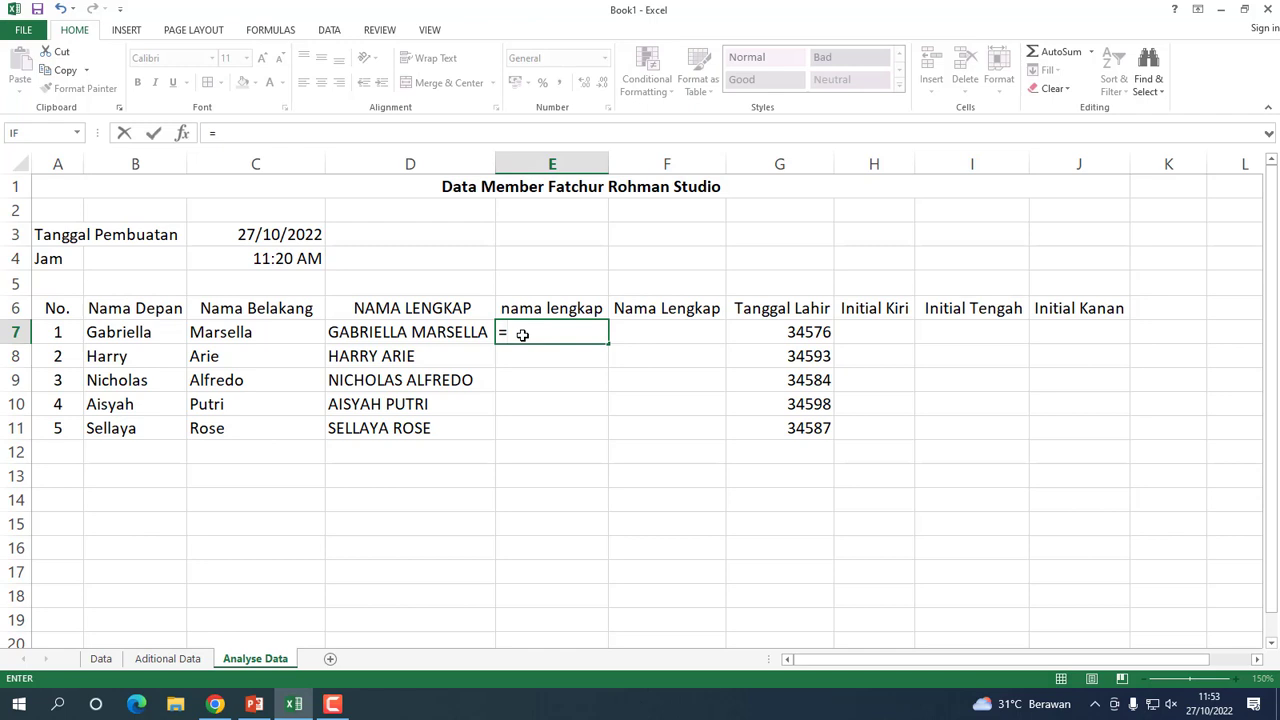
type("lo")
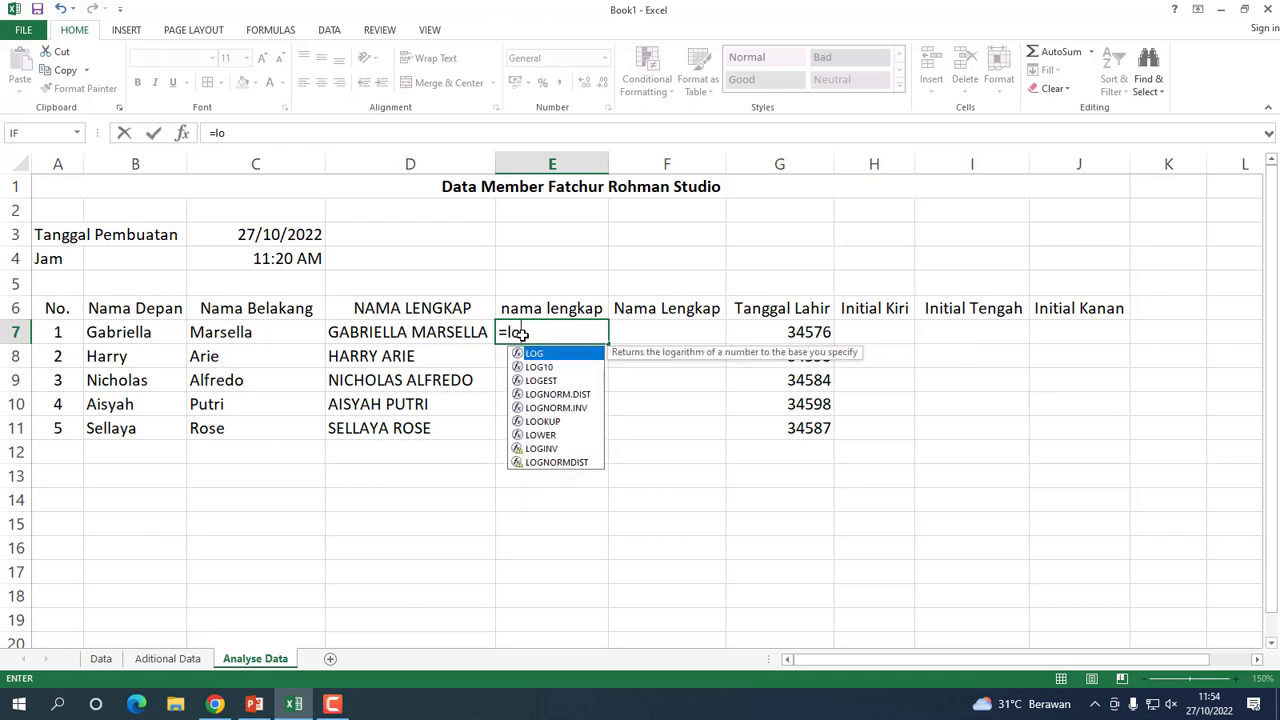
type("w")
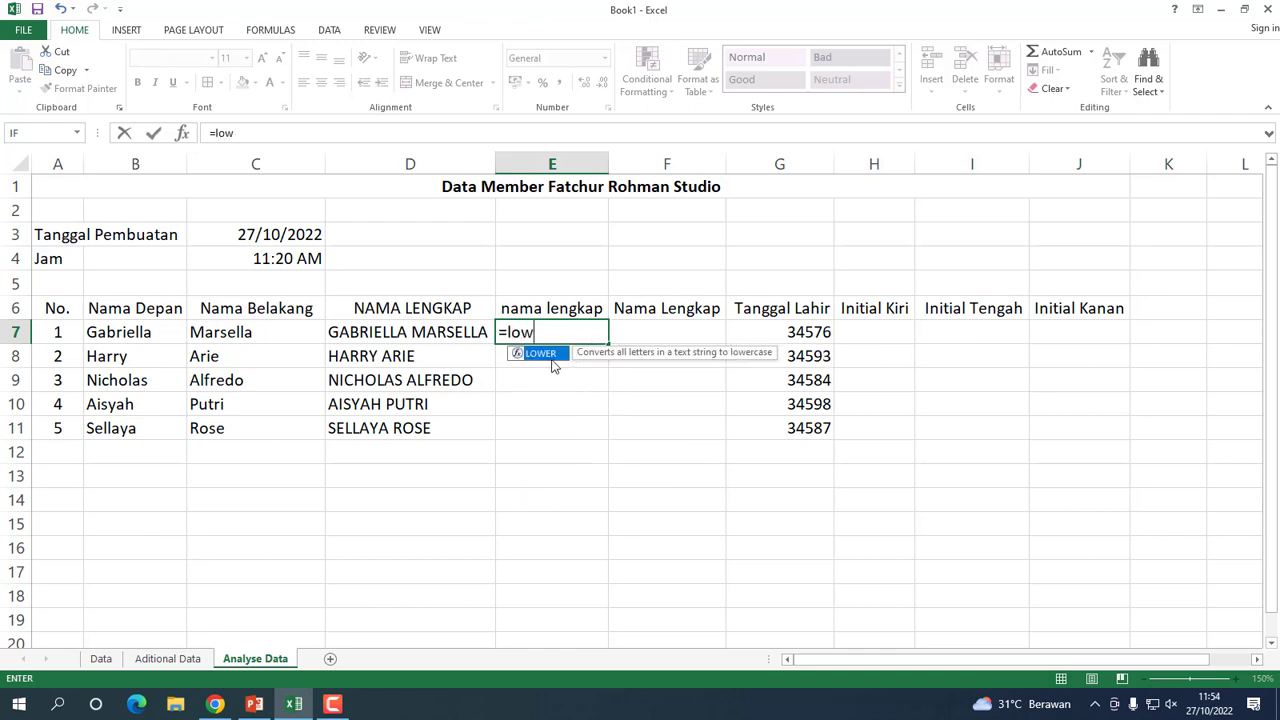
double_click(540, 356)
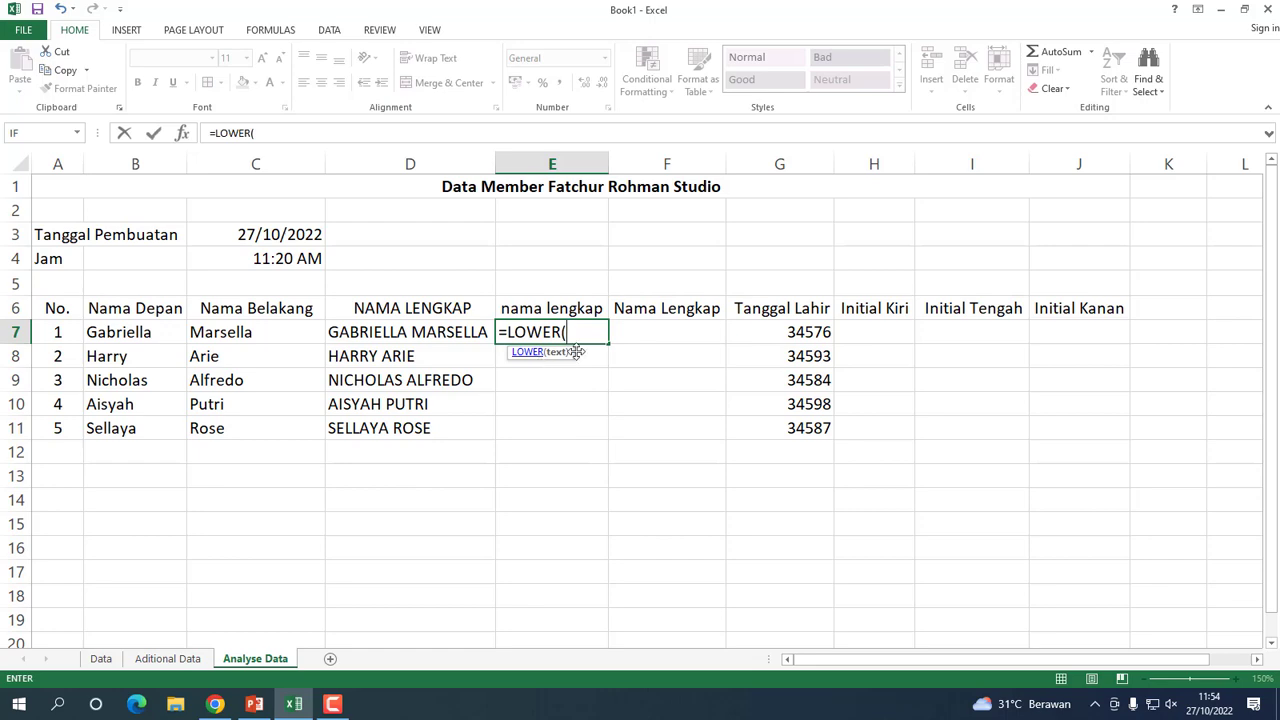
left_click(166, 664)
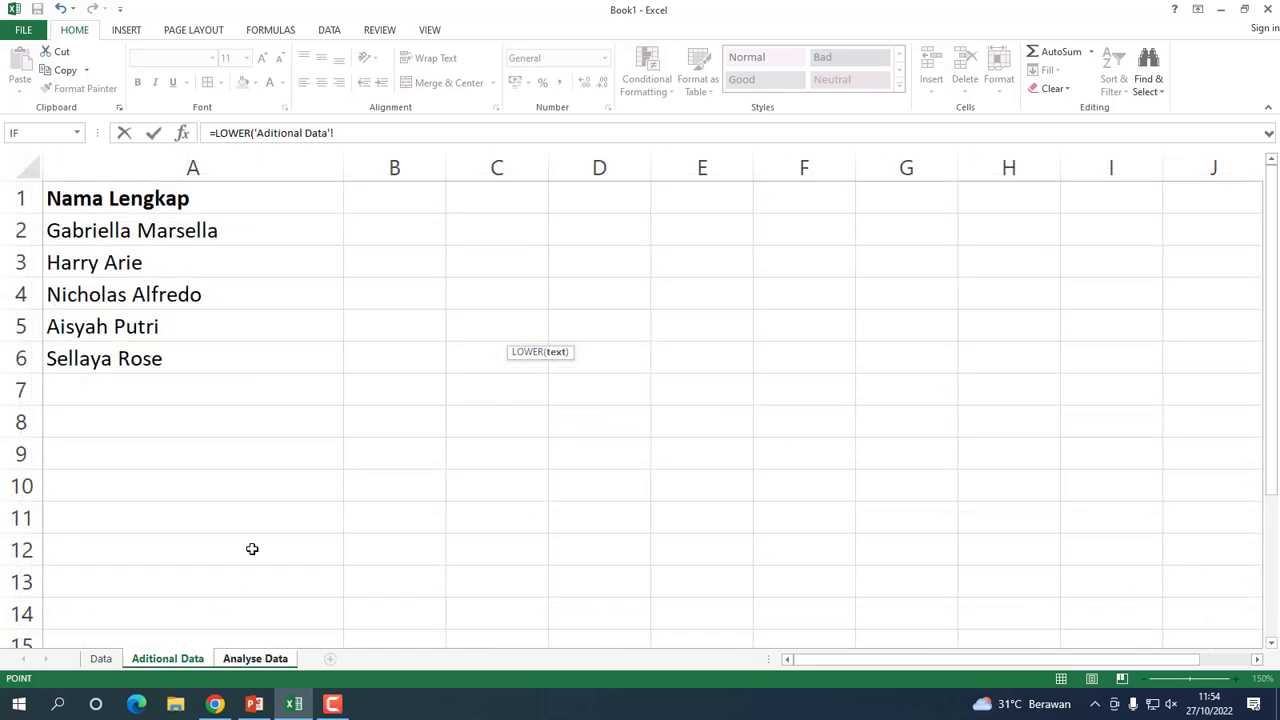
left_click(92, 232)
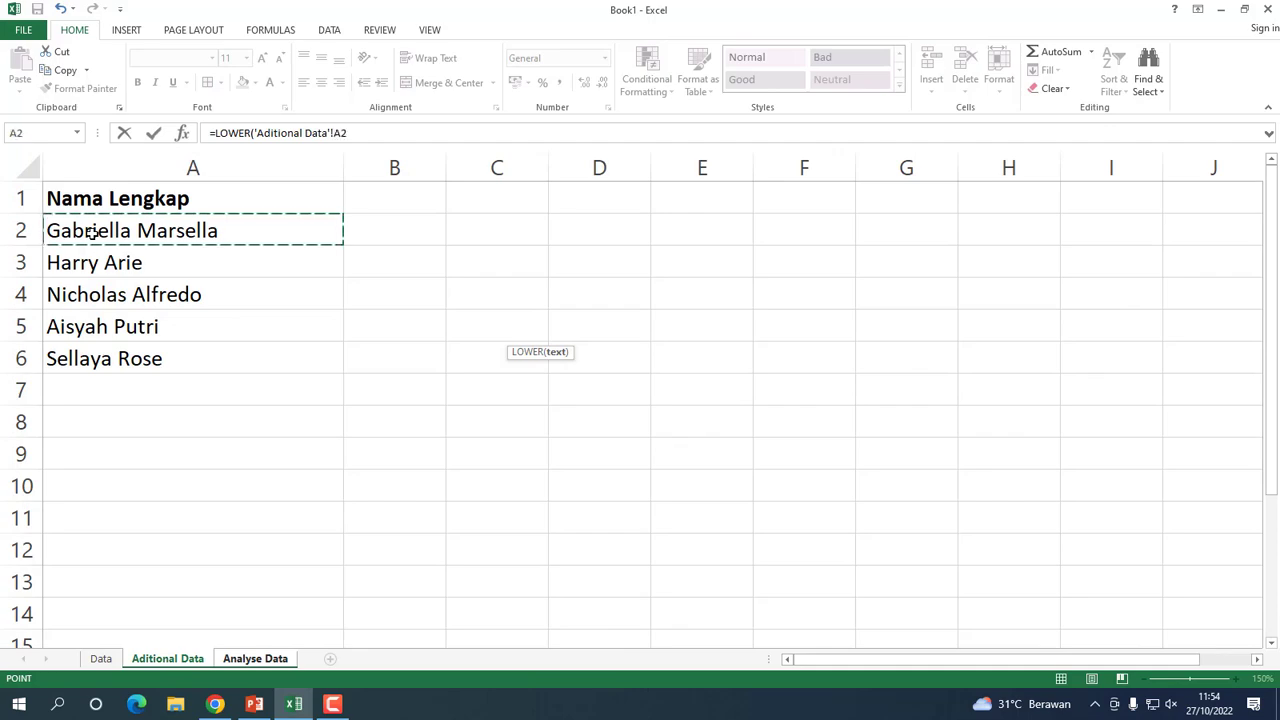
key("Return")
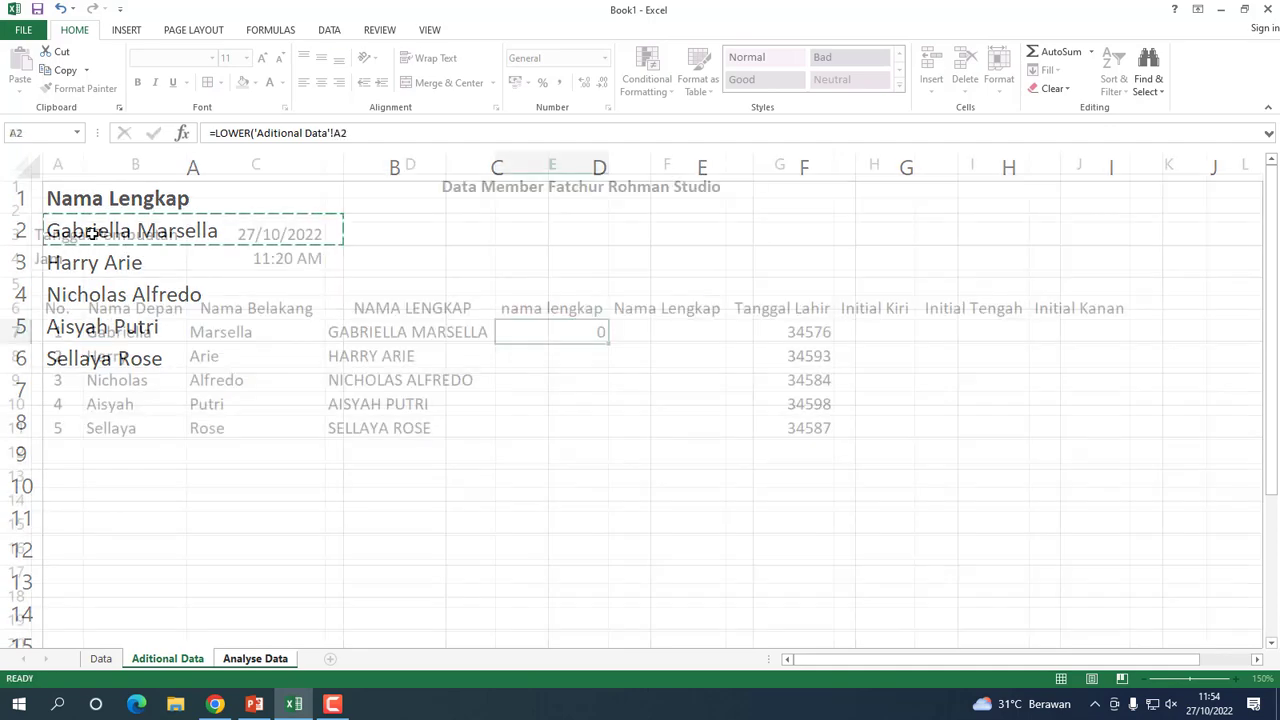
- Autofit the width of column E and fill the LOWER formula from E7 down to E11
left_click(524, 336)
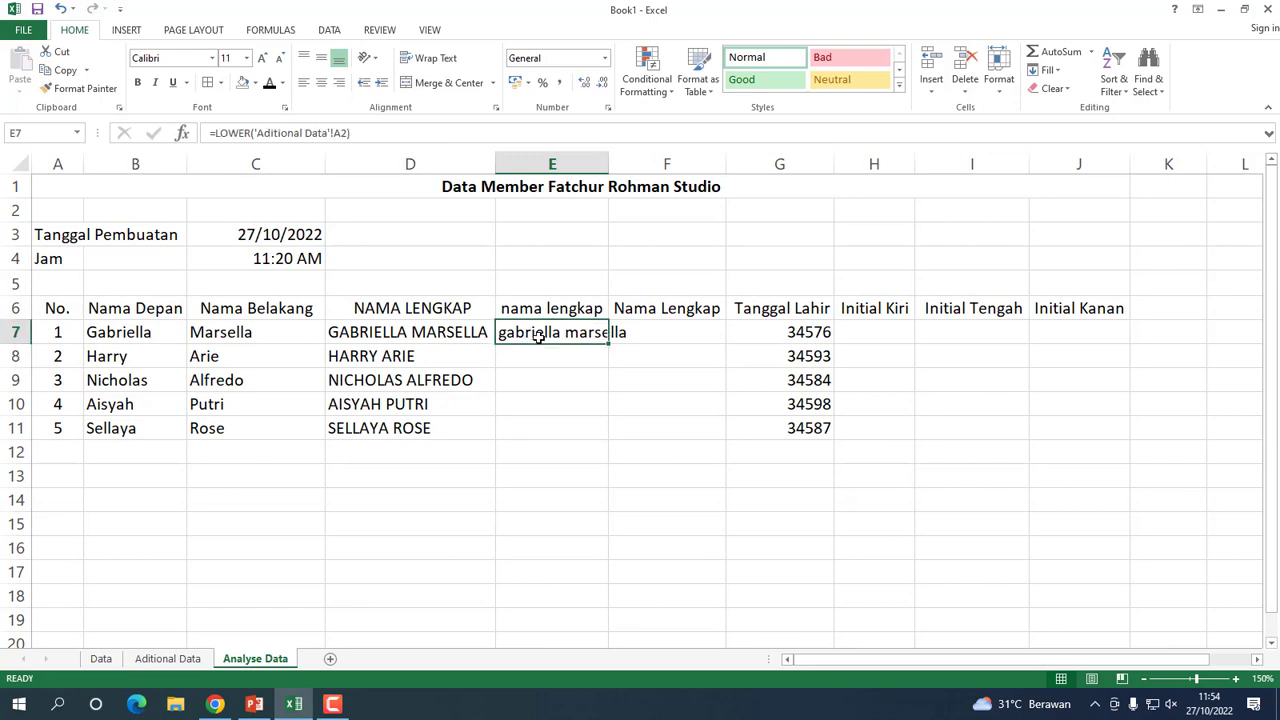
double_click(608, 160)
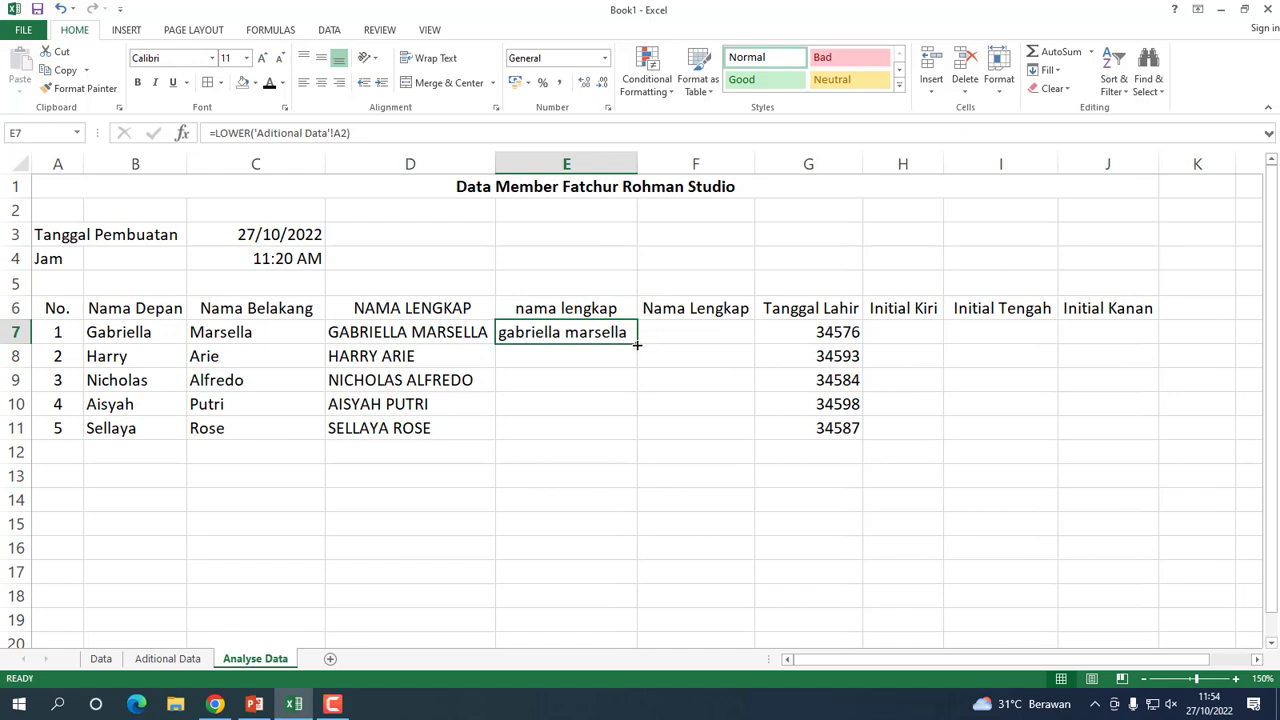
left_click_drag(636, 344, 640, 438)
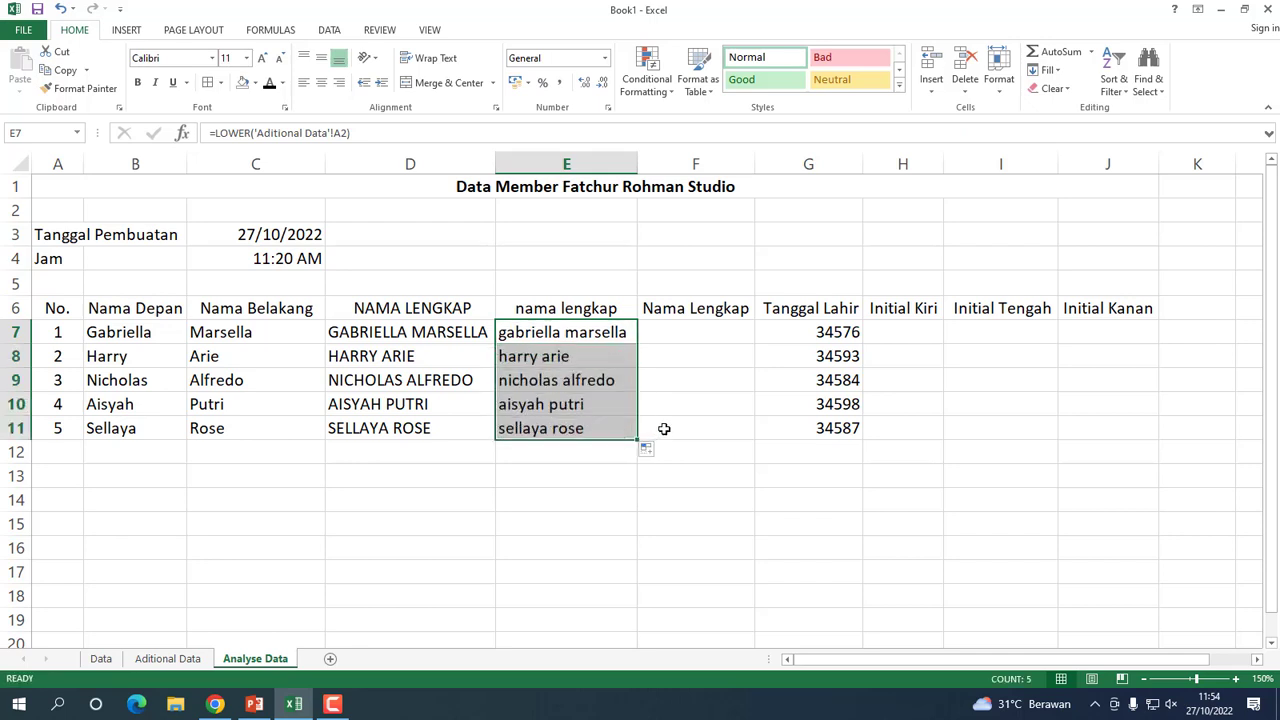
- Select F7 and switch to the PowerPoint slide to review the PROPER formula instruction for the Nama Lengkap column
left_click(673, 328)
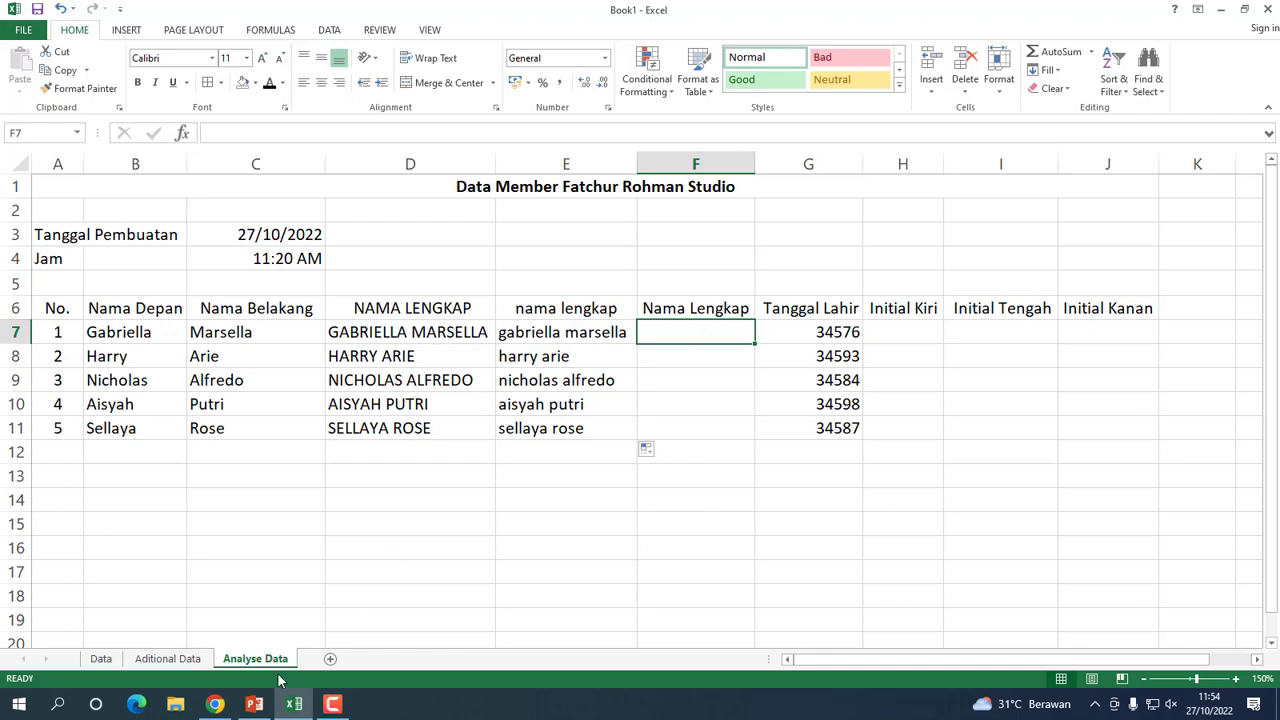
left_click(253, 706)
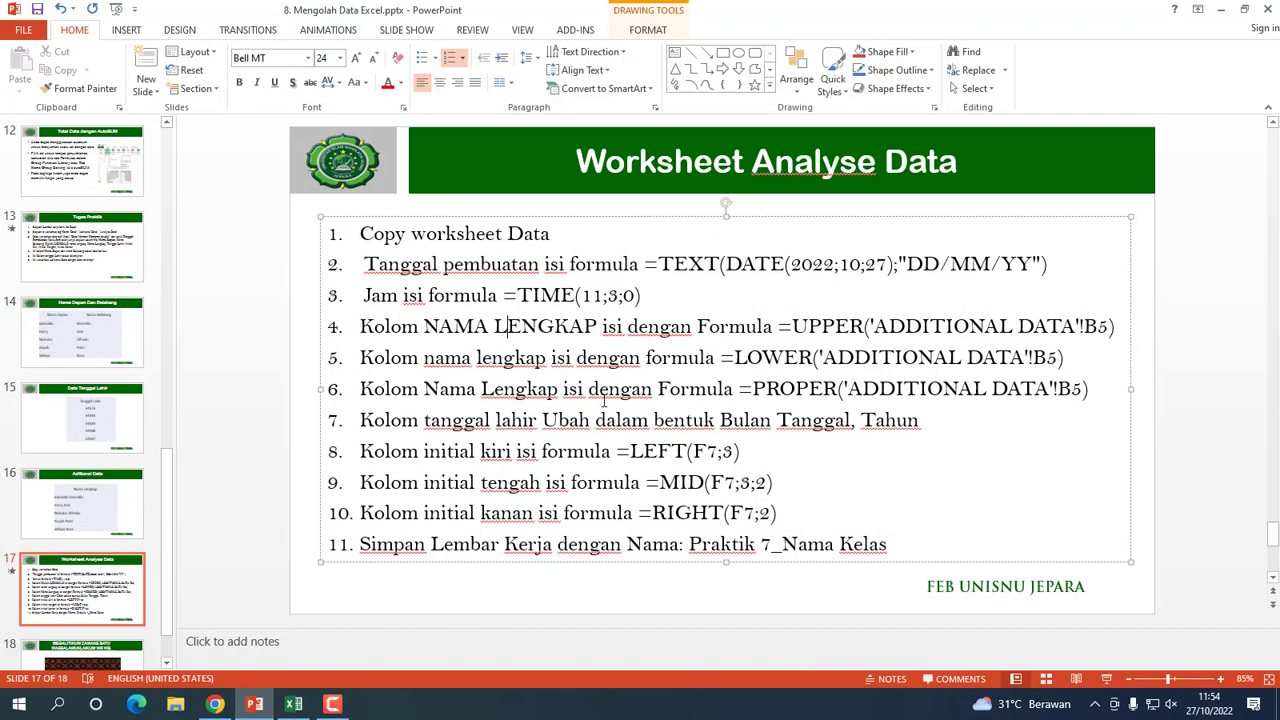
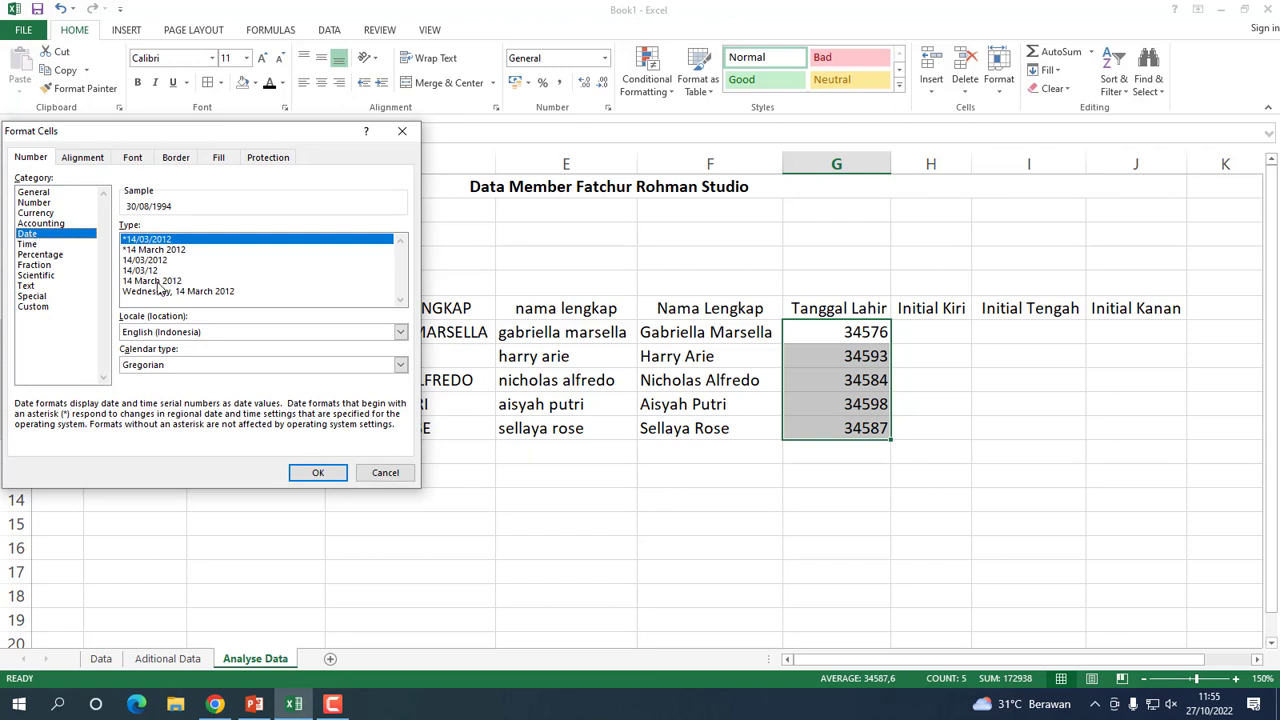
- Format the Tanggal Lahir values in G7:G11 with the date type 14 March 2012
left_click(160, 283)
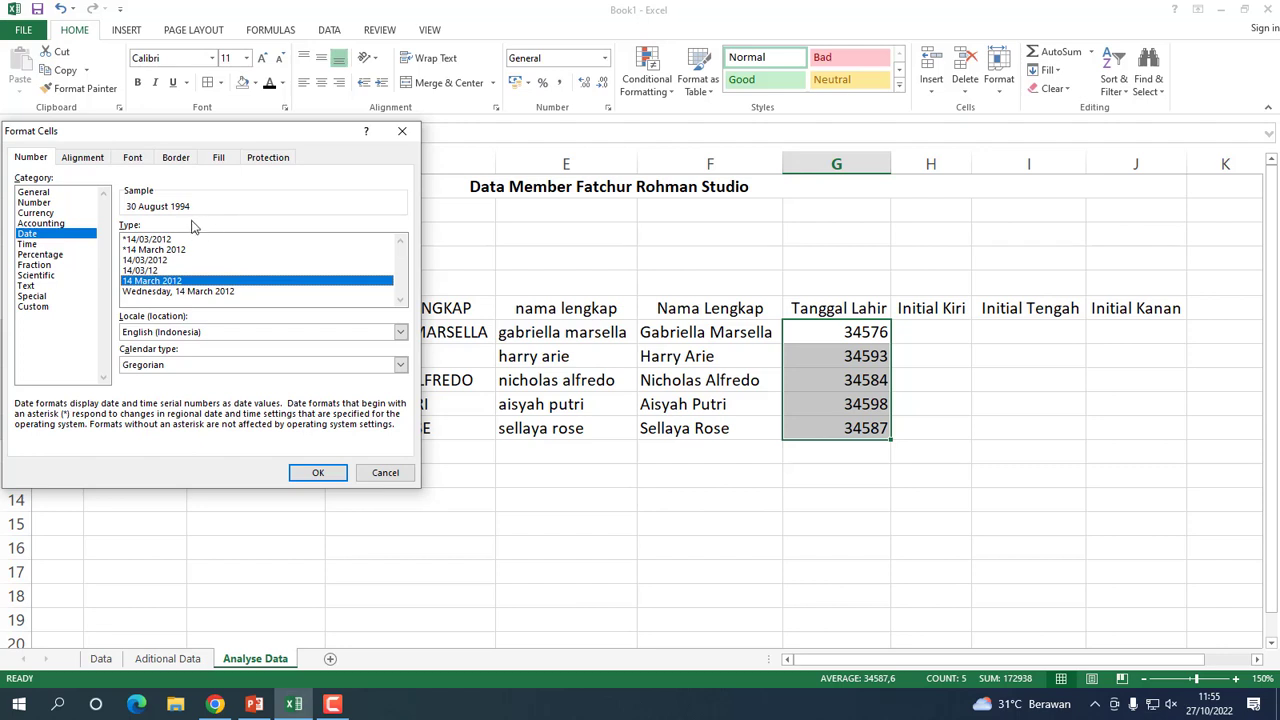
left_click(310, 473)
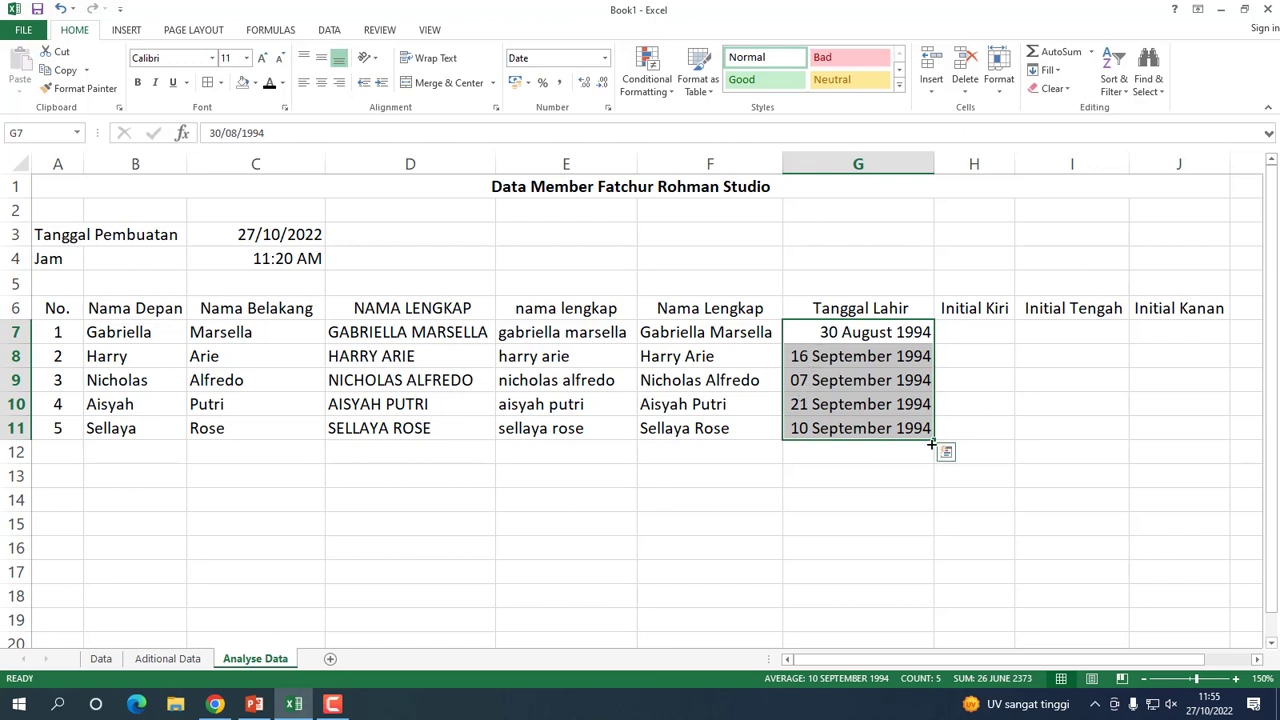
- Select H7, highlight the Initial Kiri LEFT formula instruction on the PowerPoint slide, and switch back to Excel
left_click(972, 333)
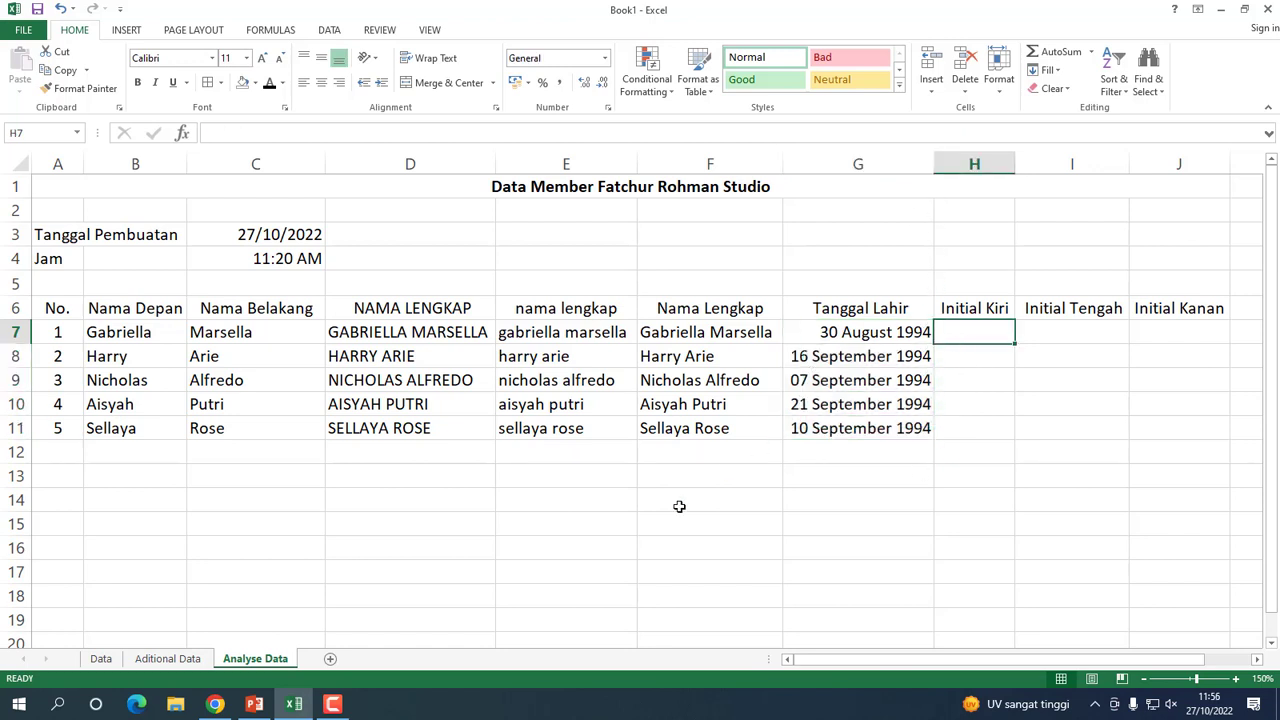
left_click(254, 704)
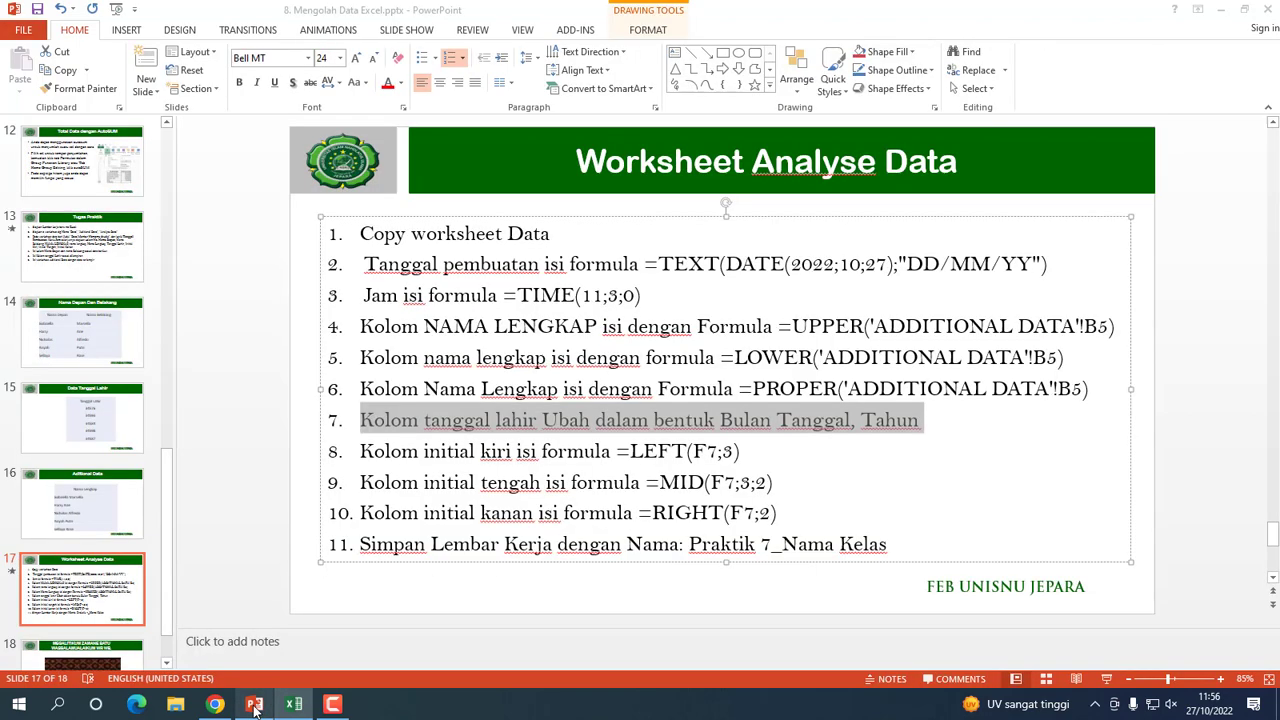
left_click_drag(362, 451, 773, 459)
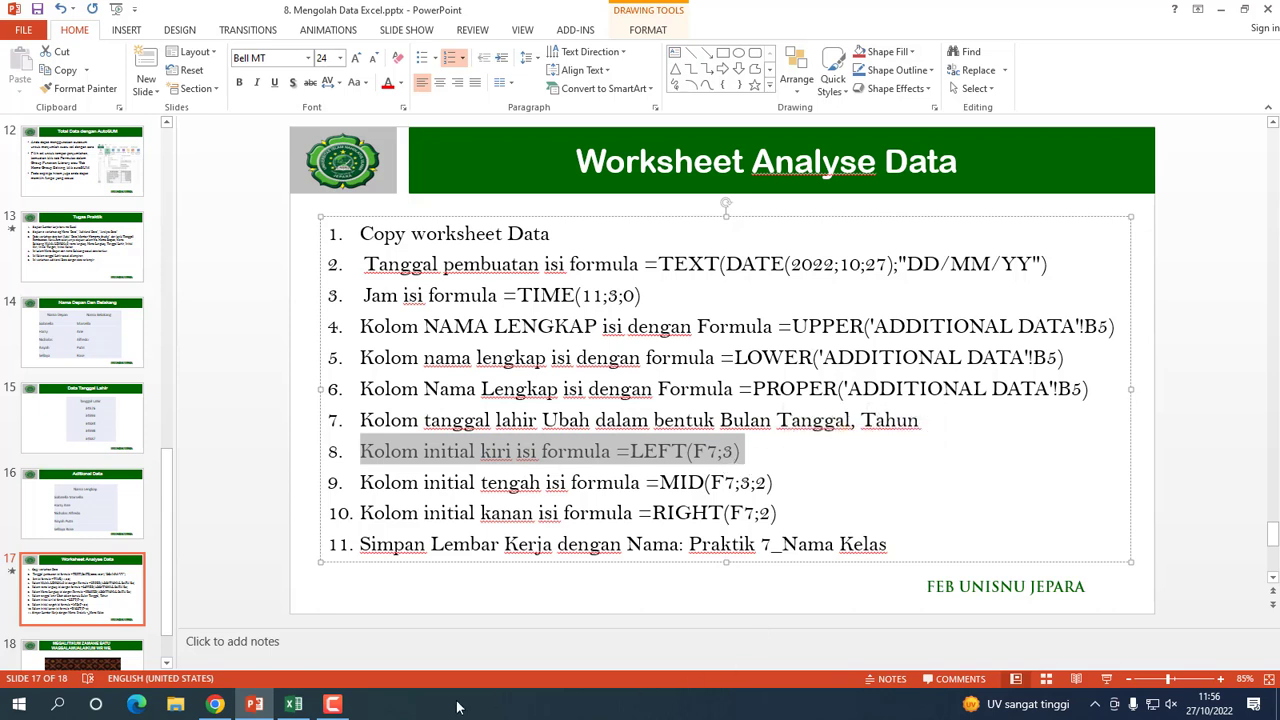
left_click(254, 706)
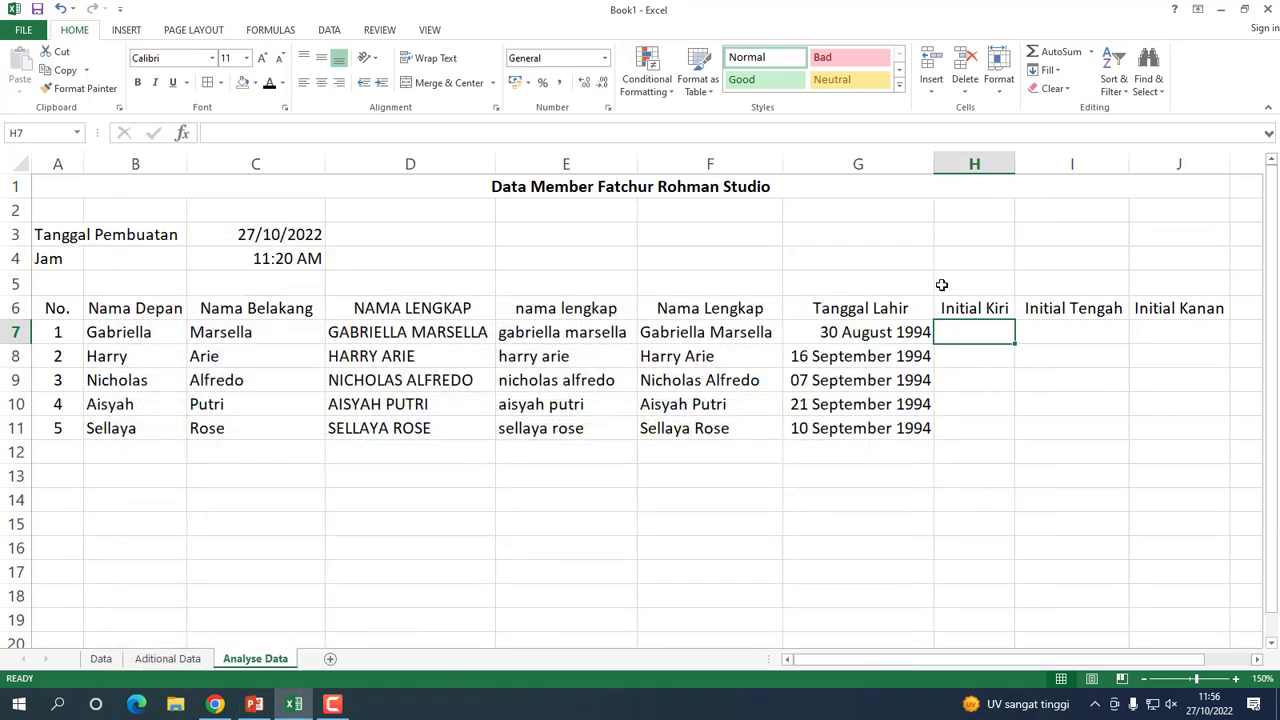
- Enter the formula =LEFT(F7;3) in H7 to extract the first three characters for the Initial Kiri column
type("=lef")
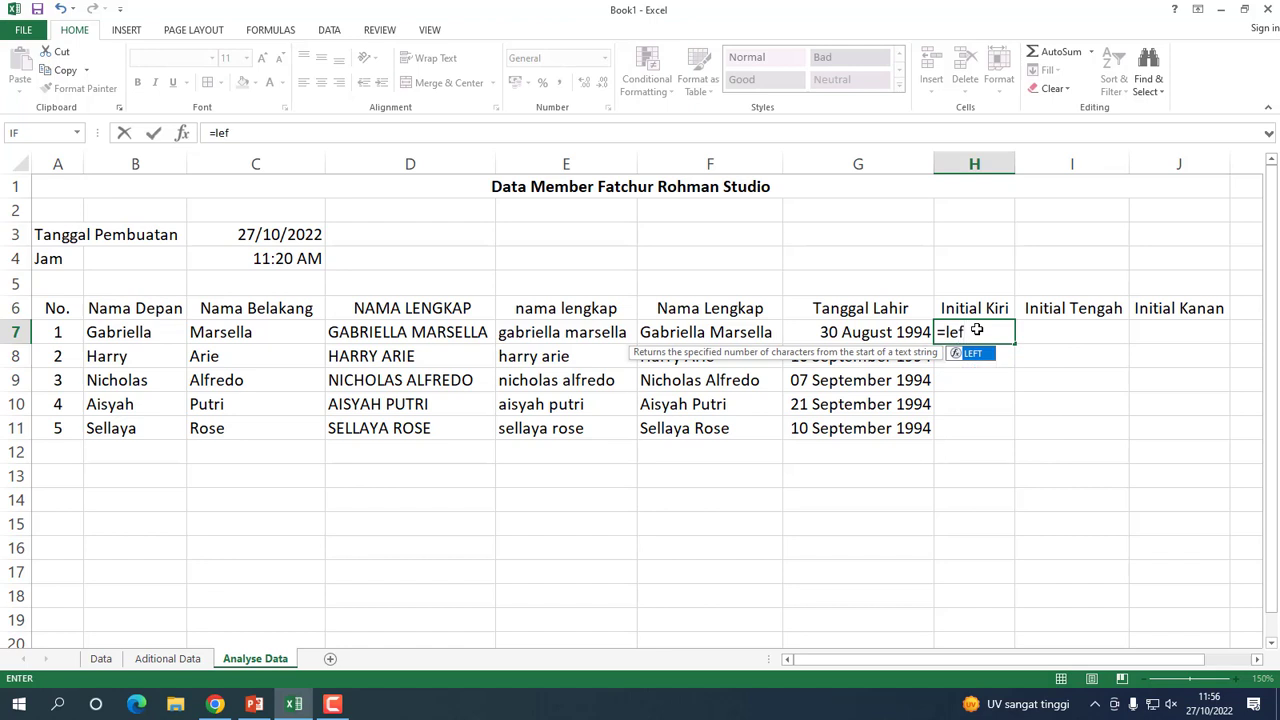
double_click(971, 354)
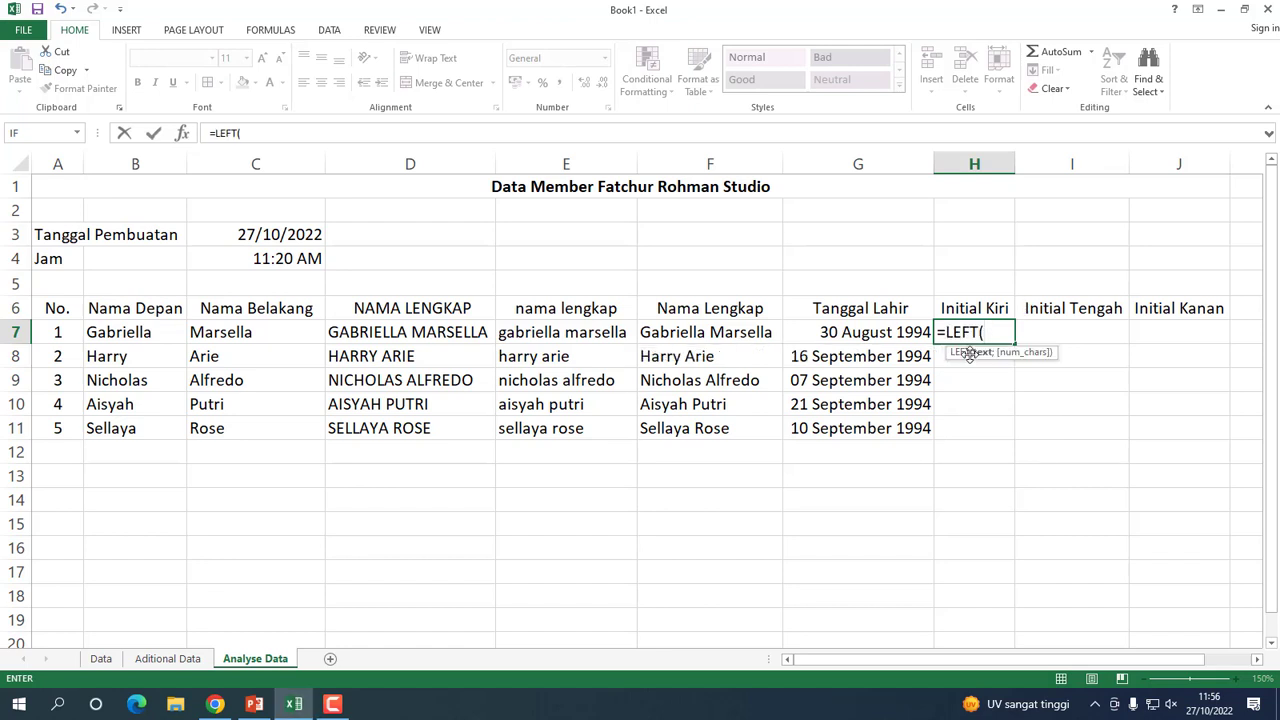
left_click(680, 332)
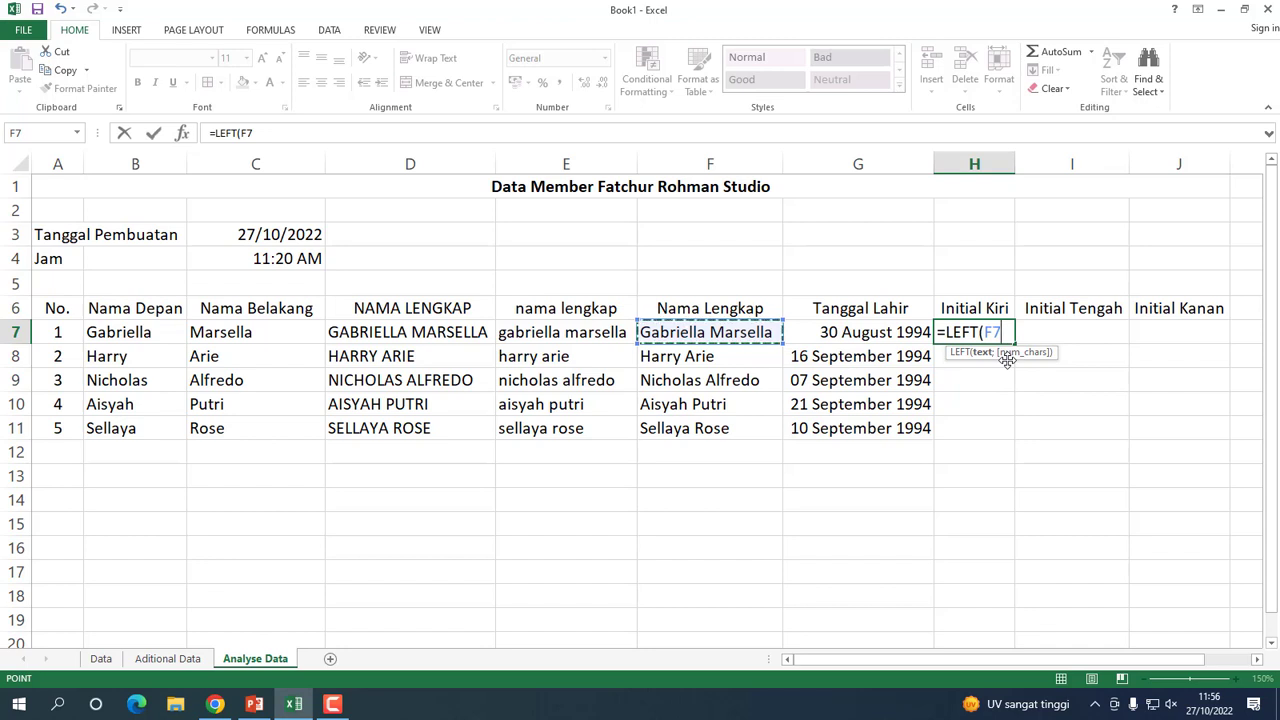
type(";")
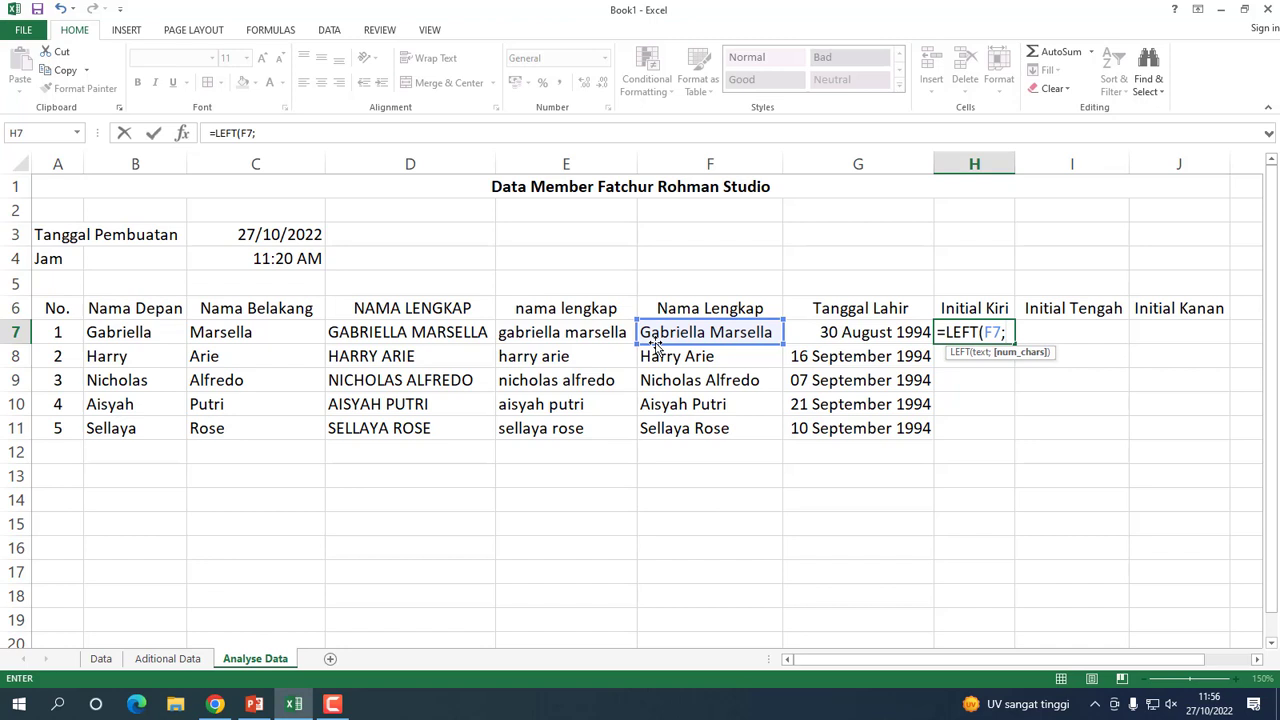
type("3")
key("Return")
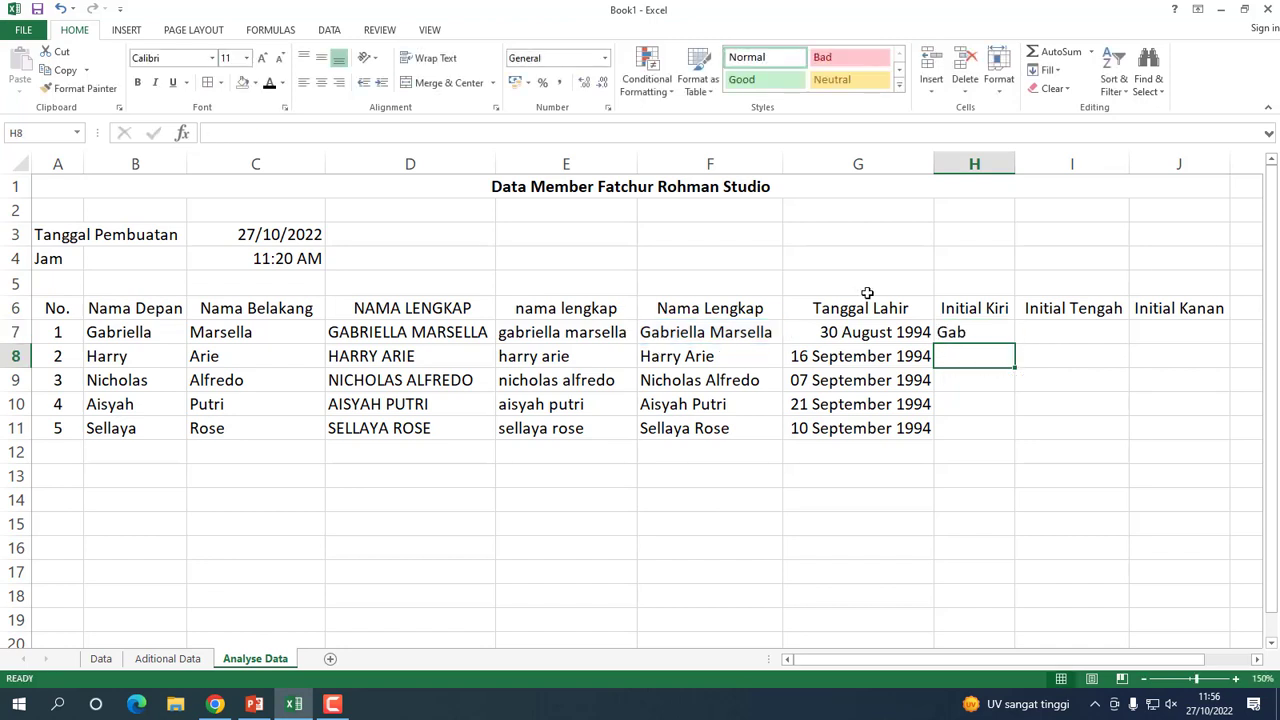
- Fill the LEFT formula from H7 down to H11 and centre the Initial Kiri values
left_click(980, 335)
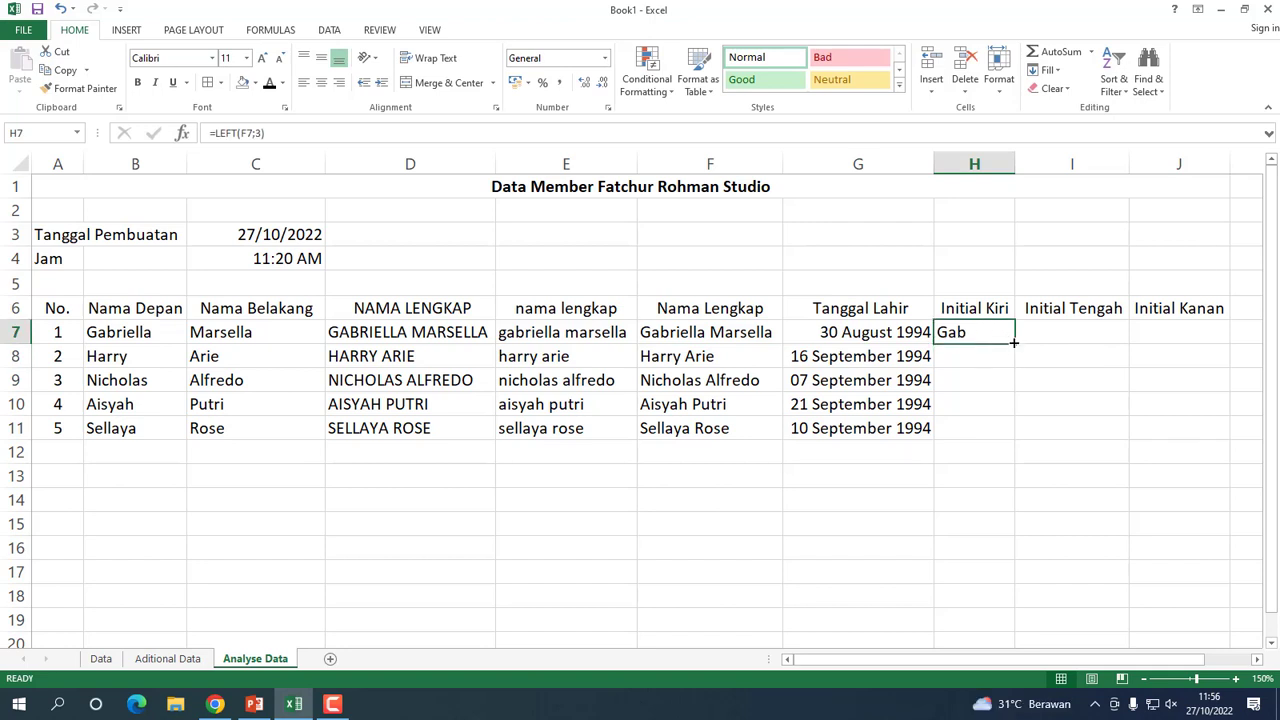
left_click_drag(1013, 342, 1014, 436)
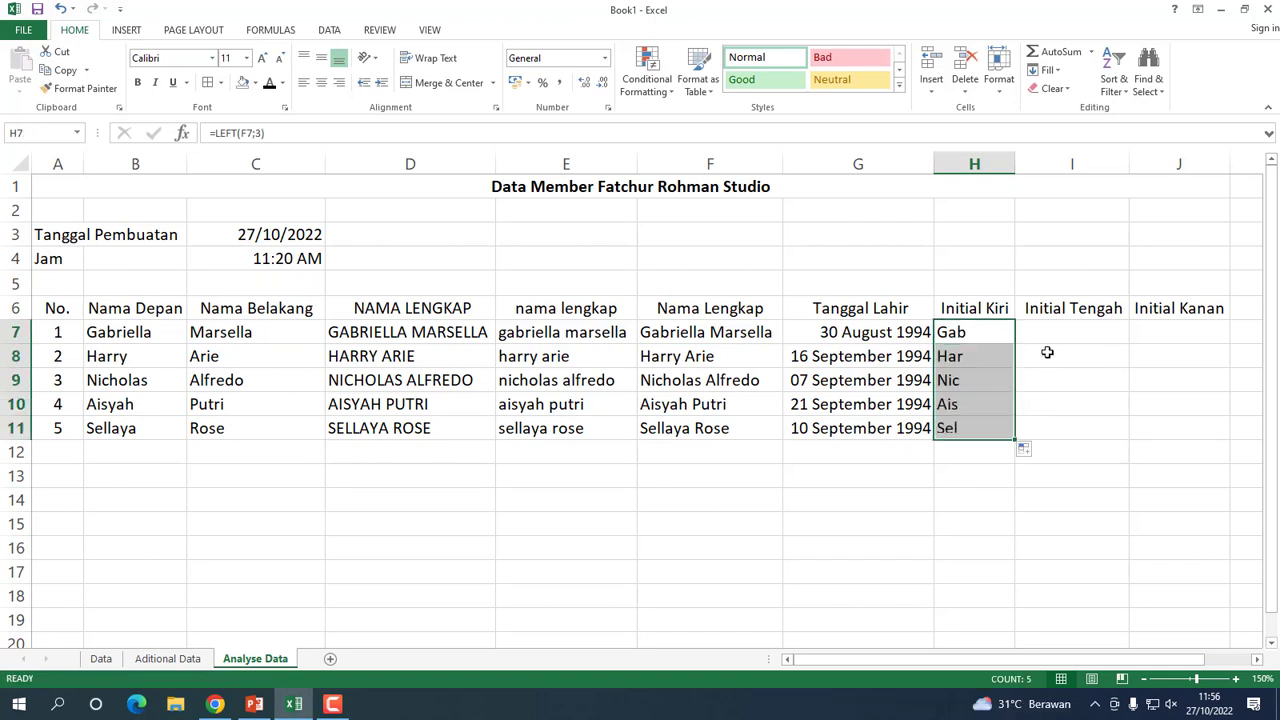
left_click(320, 87)
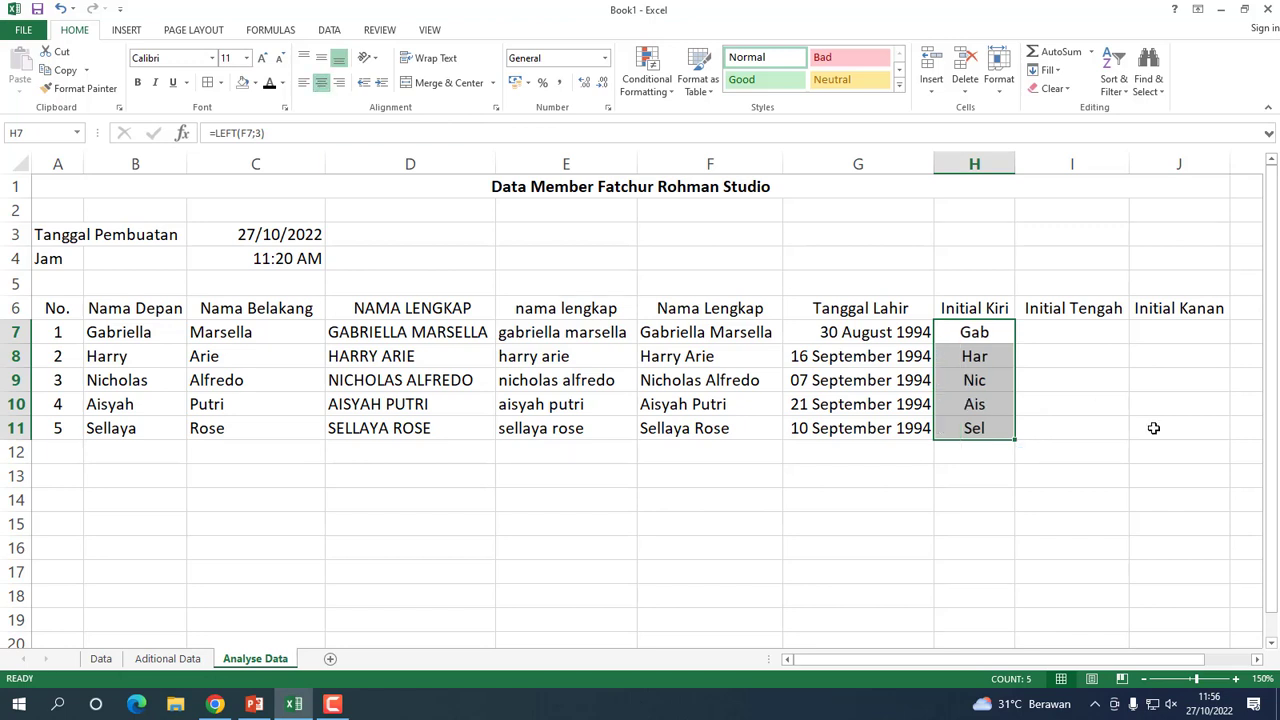
- Enter the formula =MID(F7;3;2) in I7 to extract two characters from the third position for Initial Tengah
left_click(1064, 328)
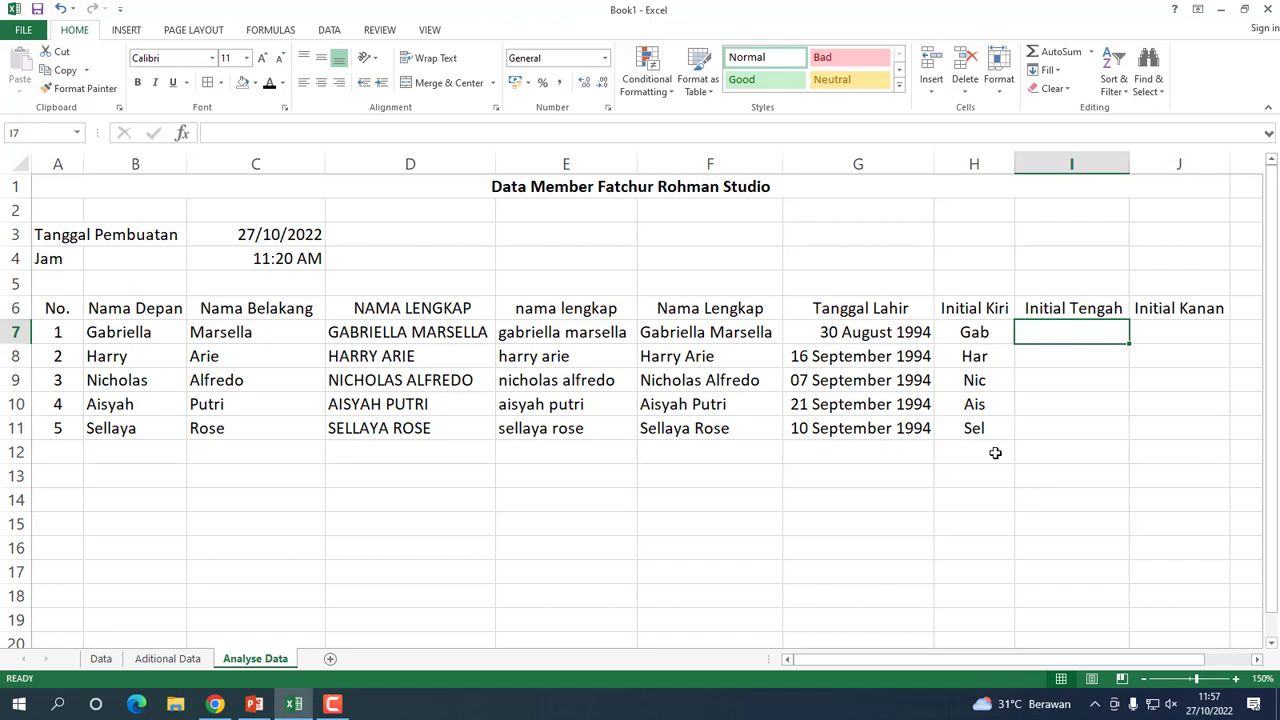
type("=m")
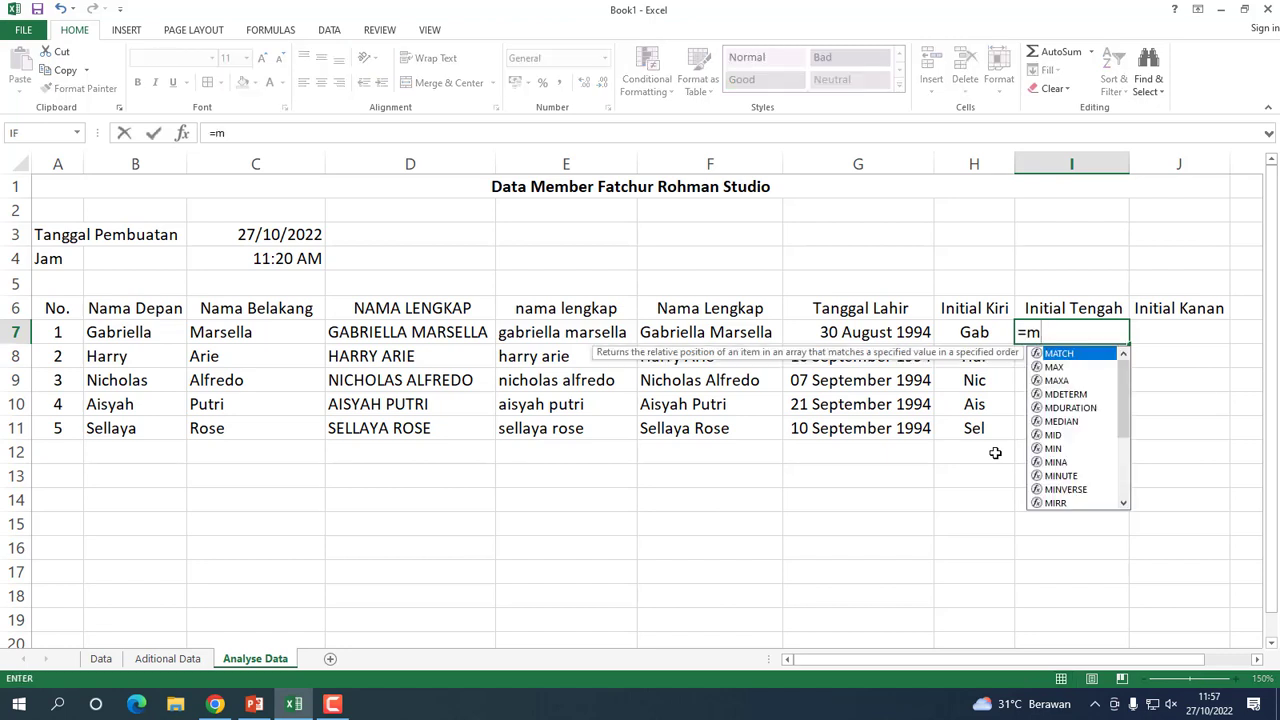
type("i")
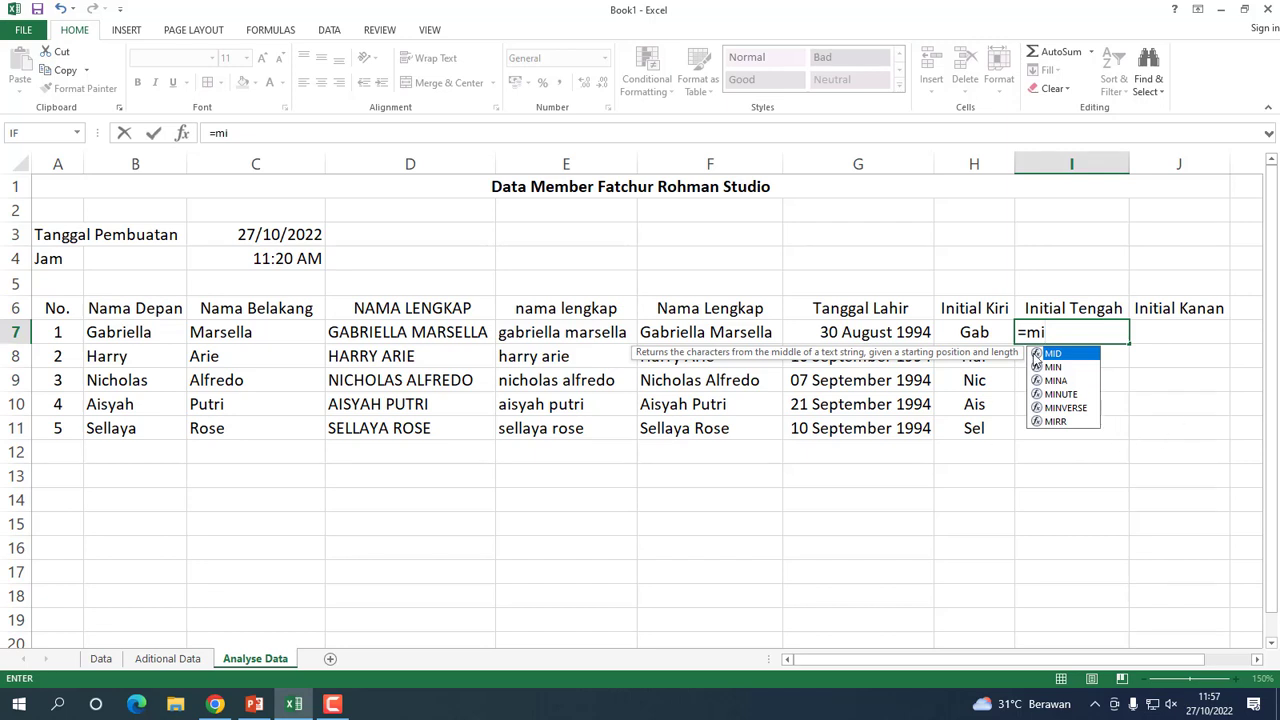
double_click(1050, 355)
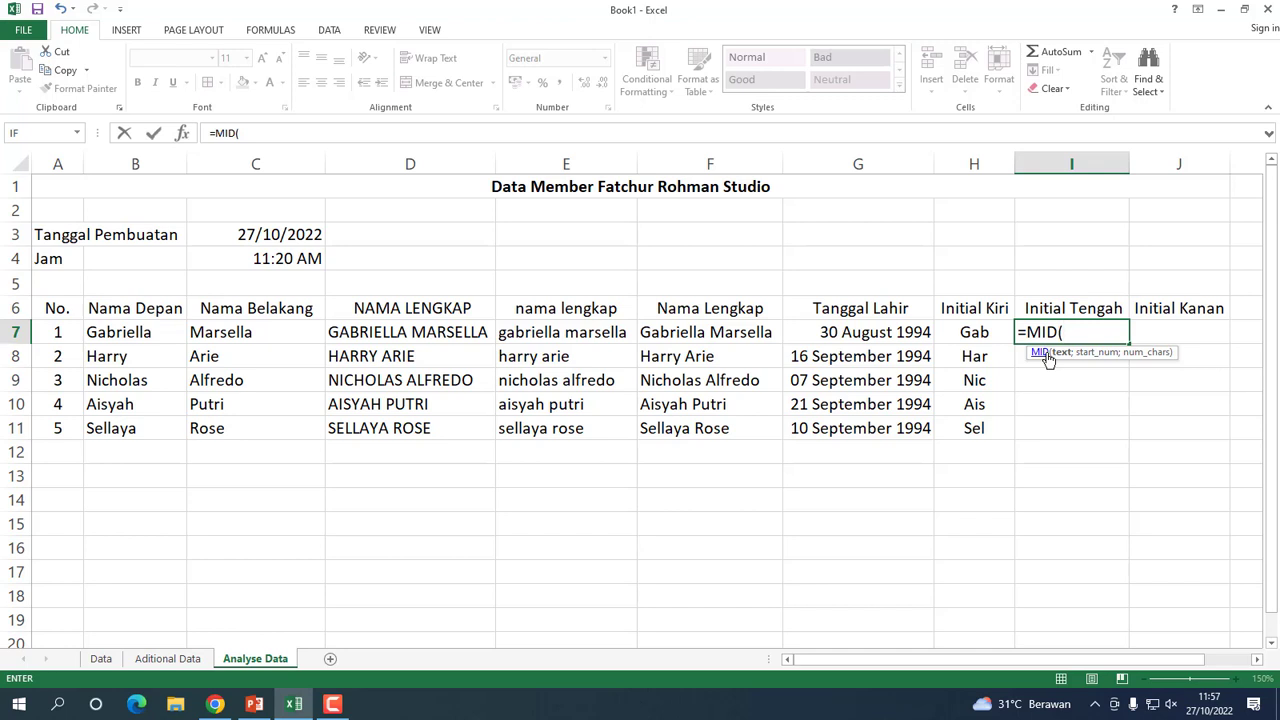
left_click(688, 332)
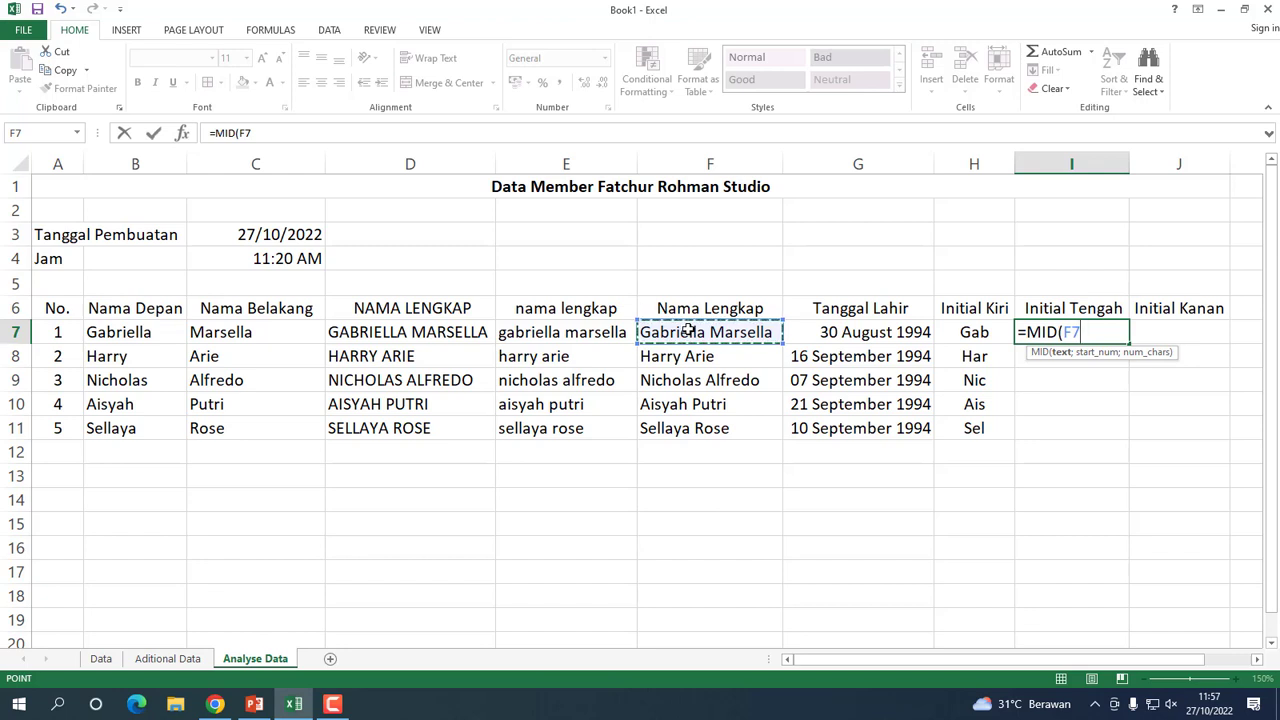
type(";")
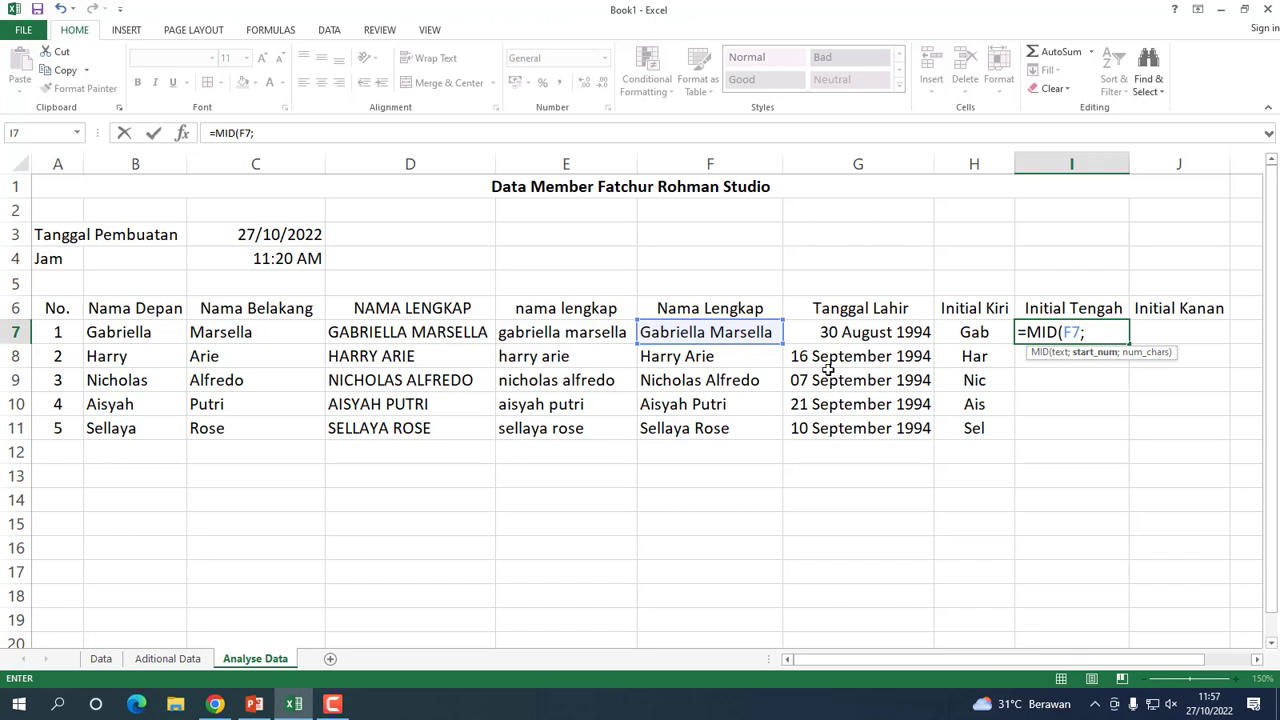
type("3;")
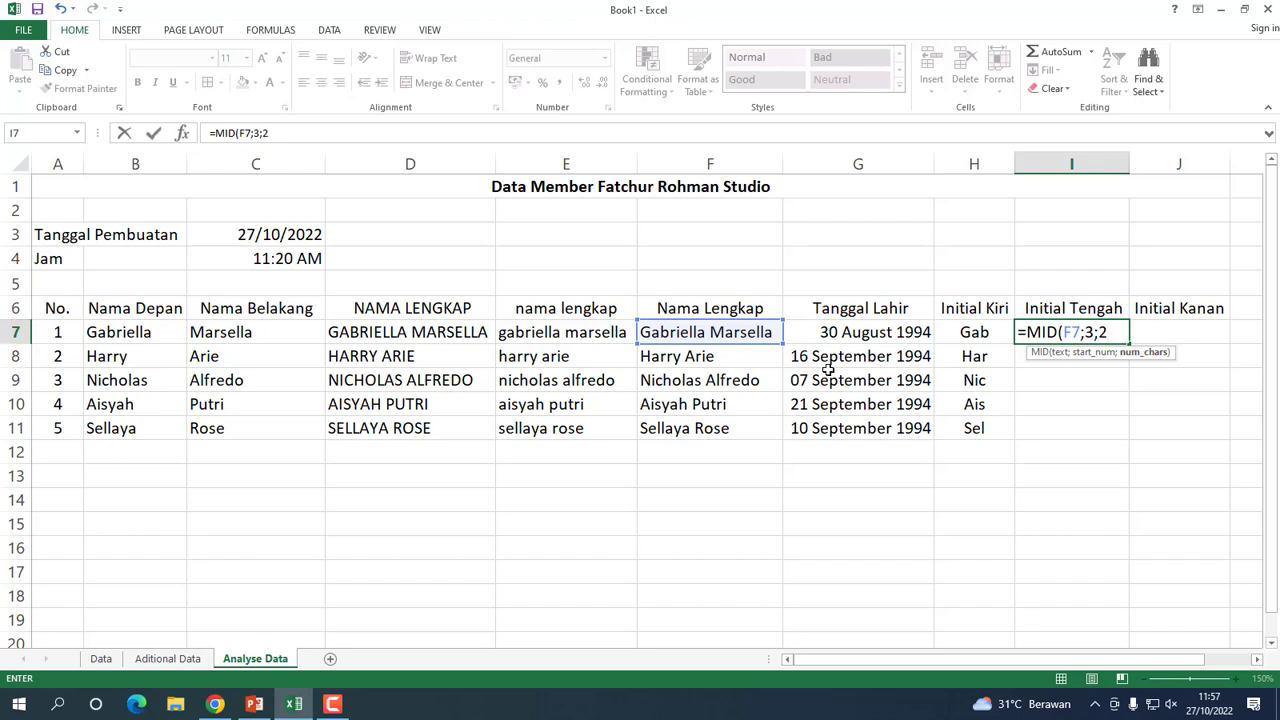
type("2)")
key("Return")
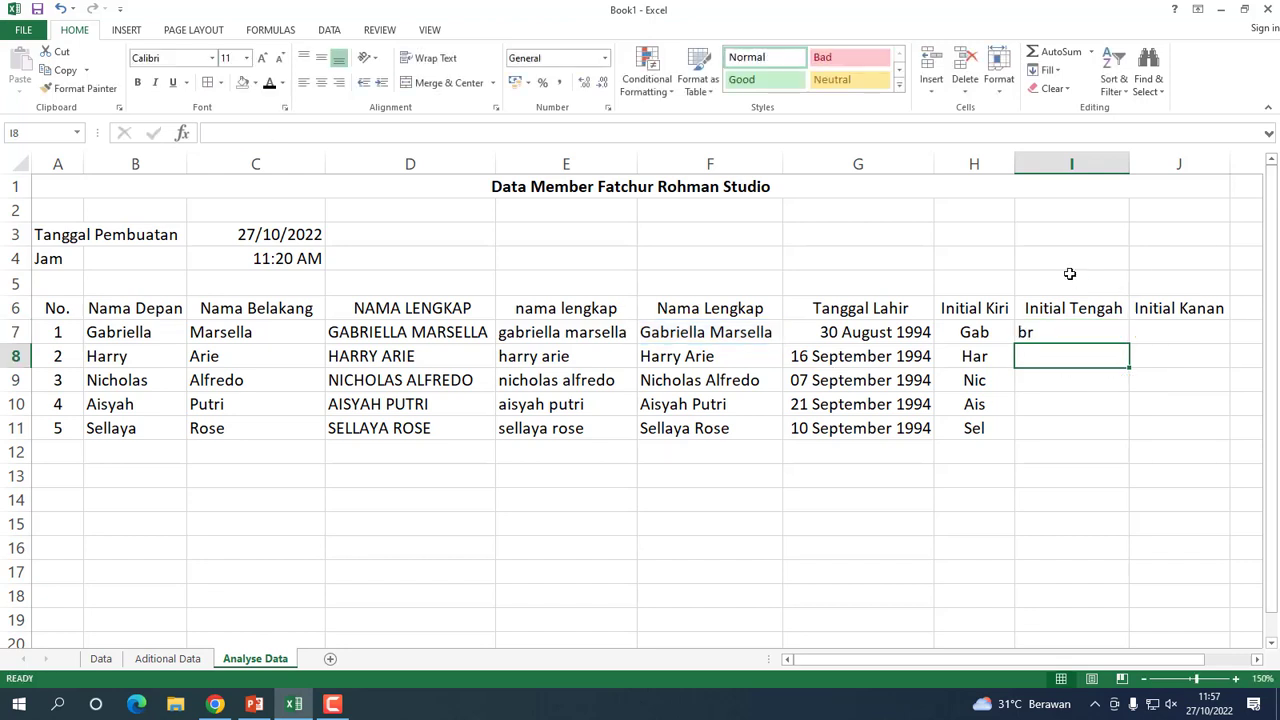
- Fill the MID formula from I7 down to I11 and centre the Initial Tengah values
left_click(1085, 335)
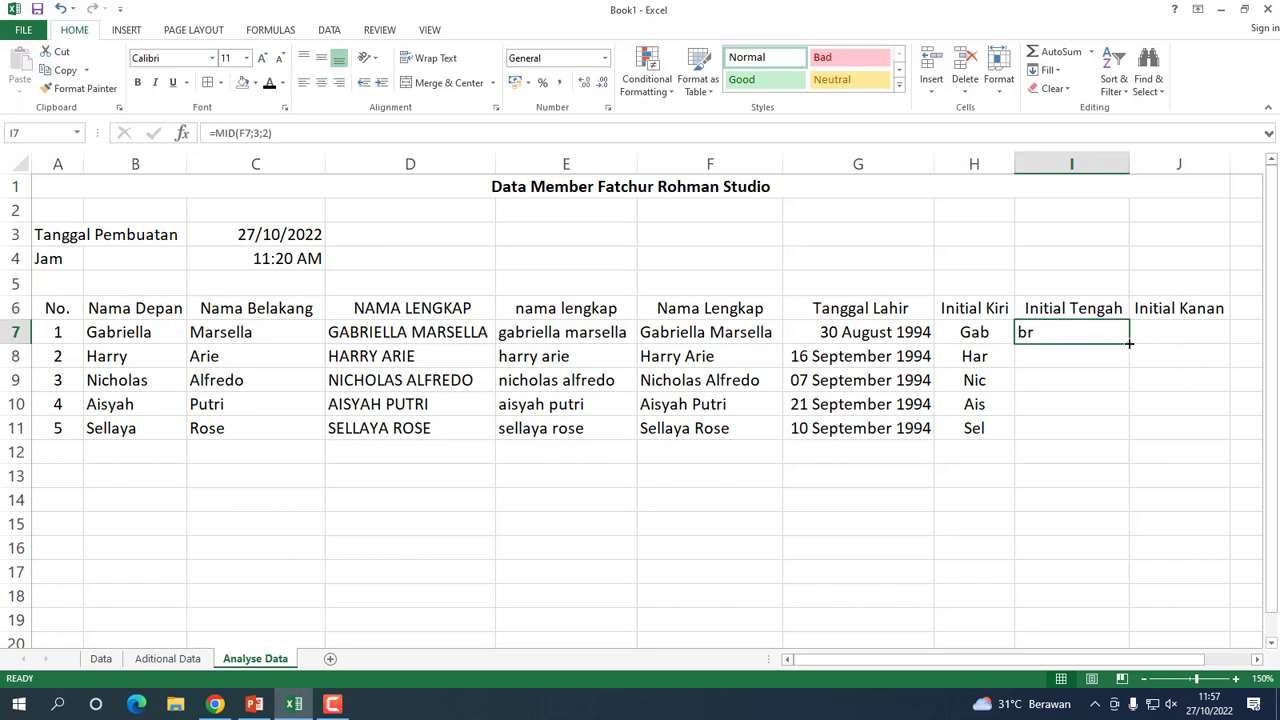
left_click_drag(1129, 343, 1125, 440)
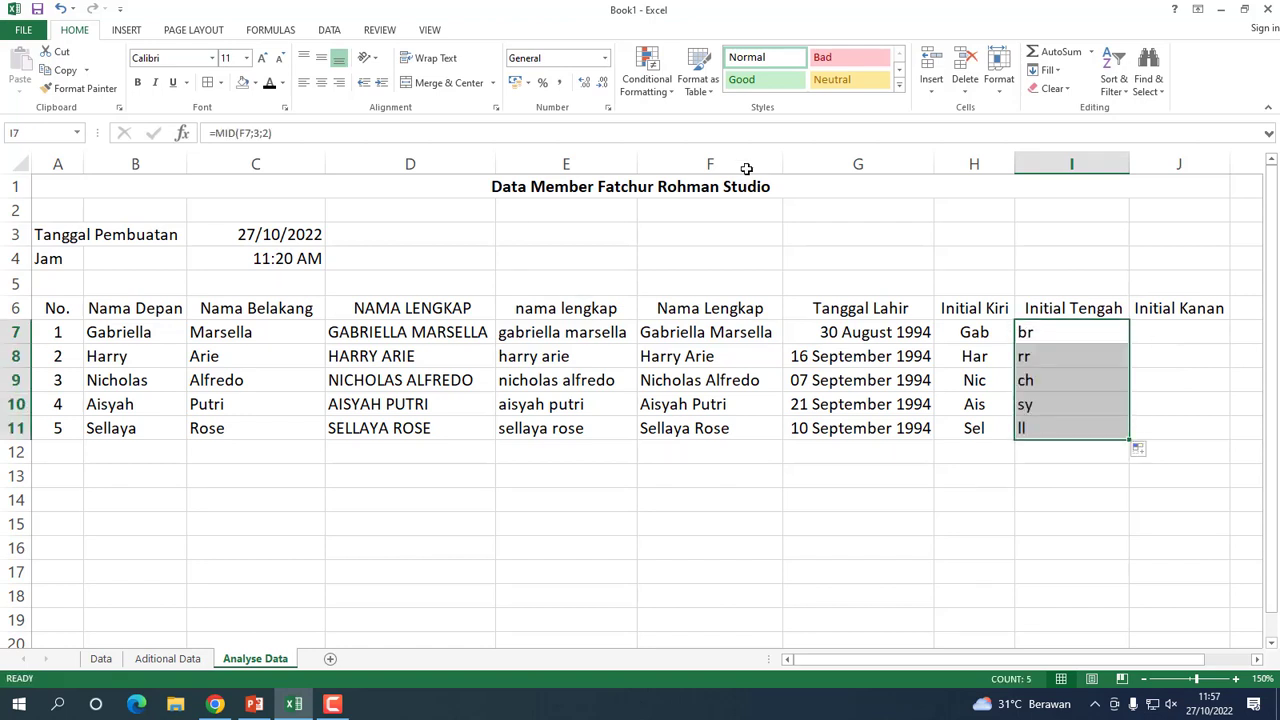
left_click(321, 83)
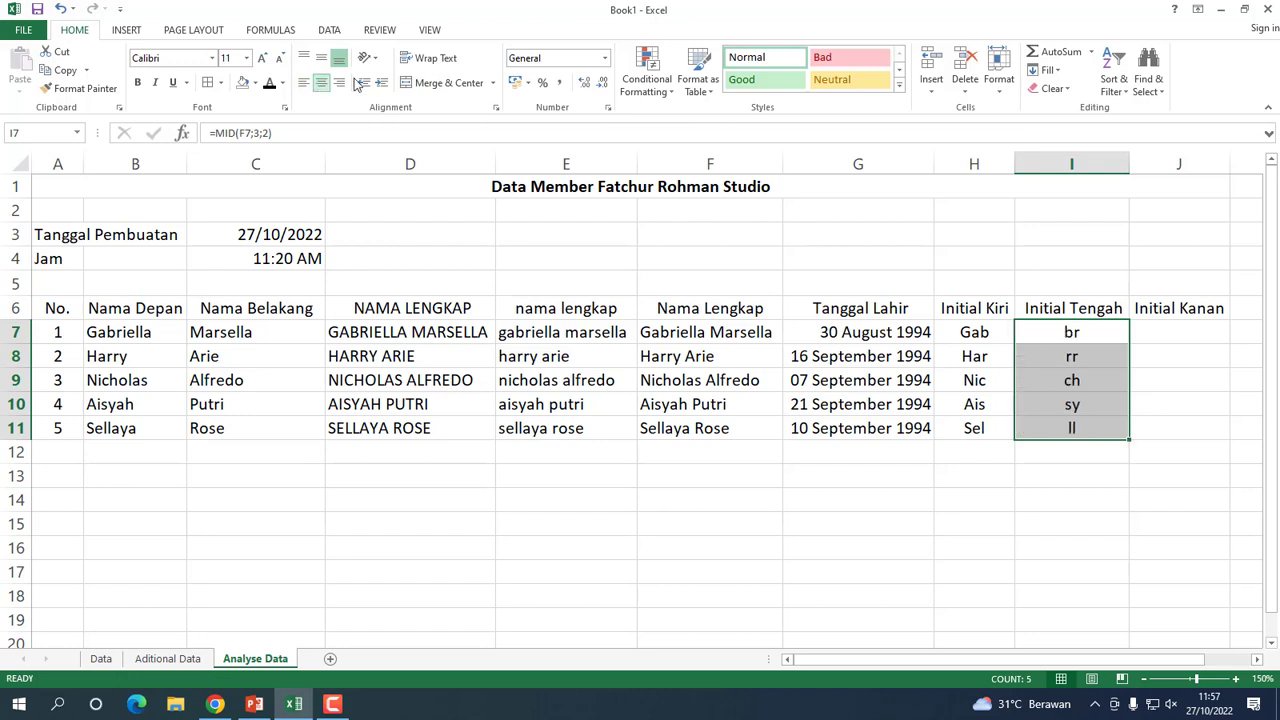
- Enter the formula =RIGHT(F7;2) in J7 to extract the last two characters for the Initial Kanan column
left_click(1170, 338)
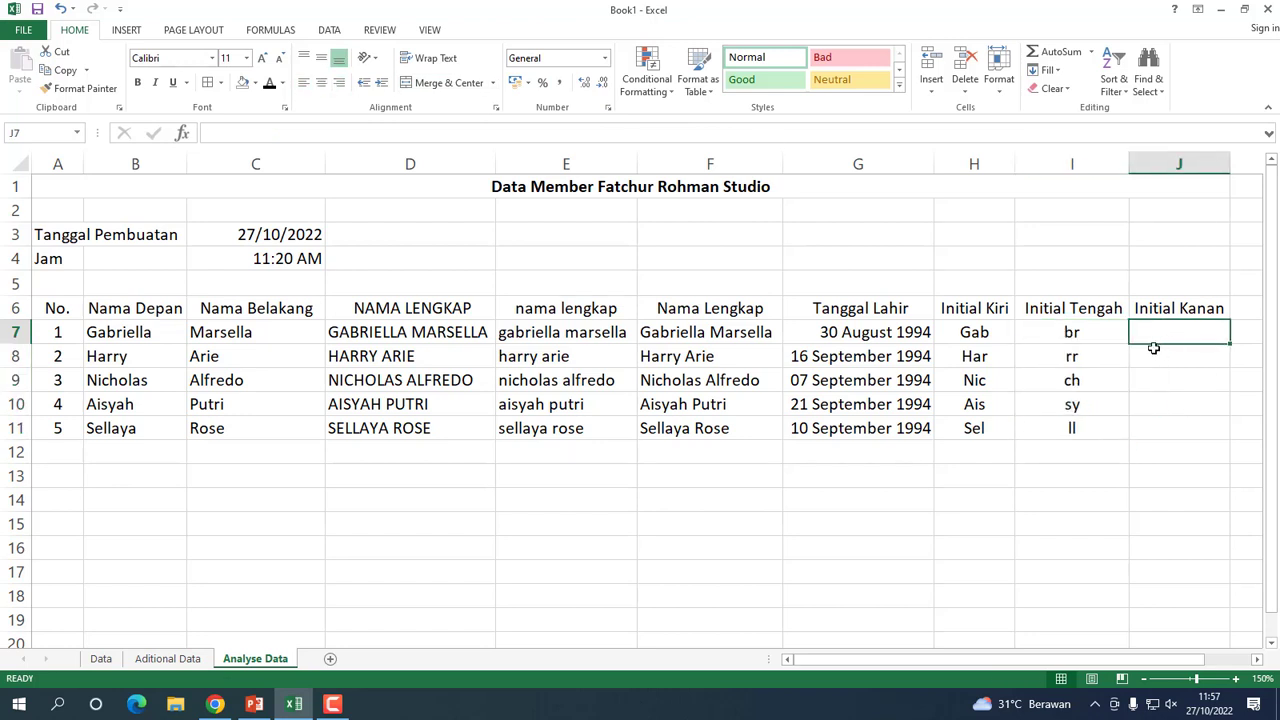
type("=ri")
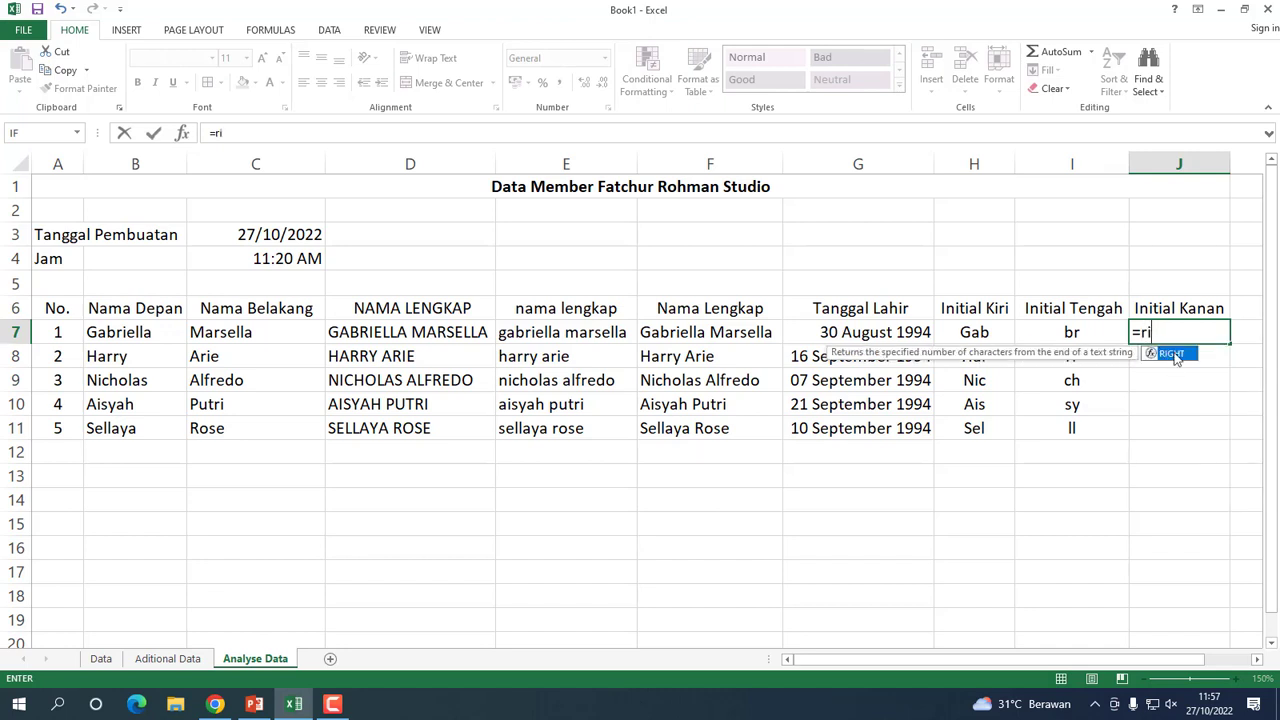
double_click(1172, 354)
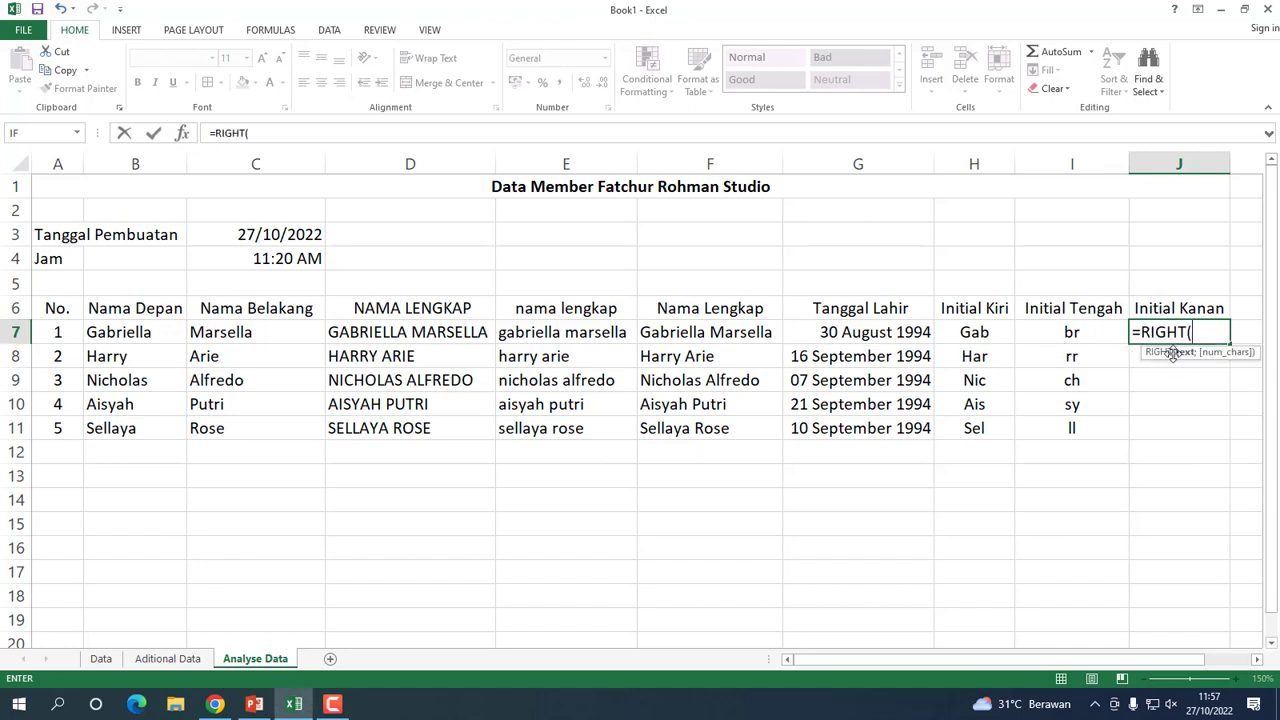
left_click(706, 334)
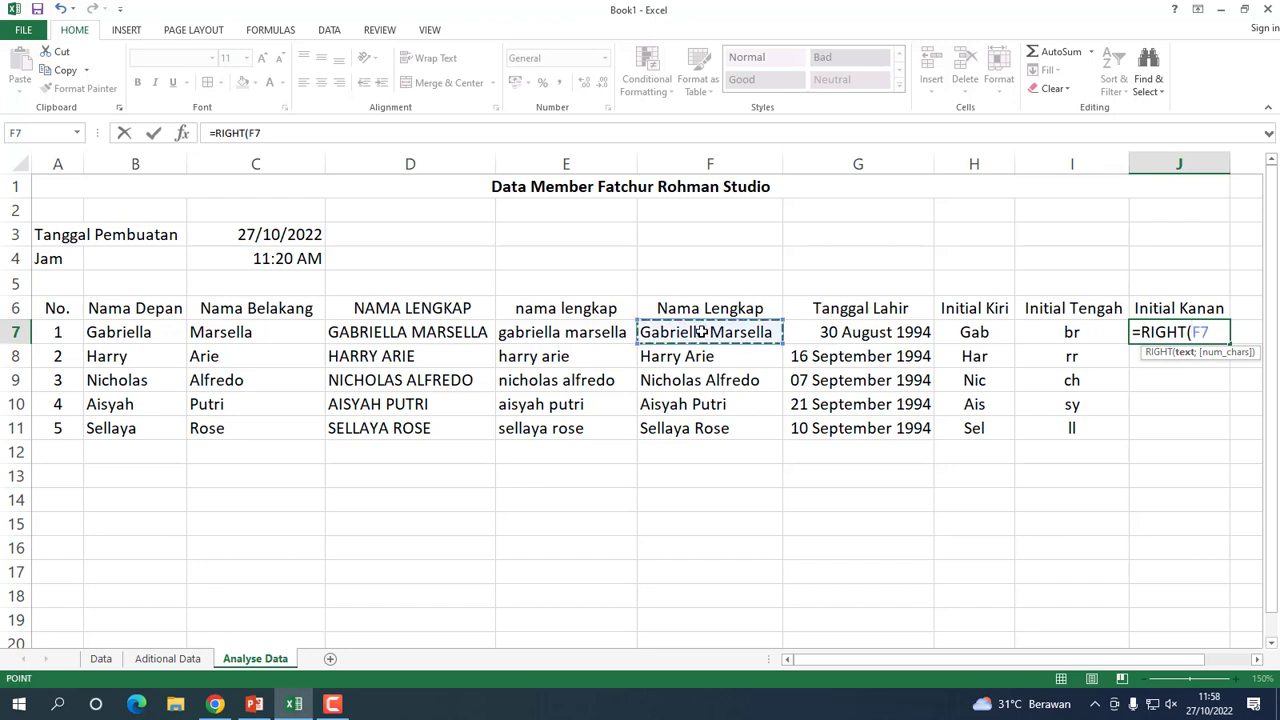
type(";")
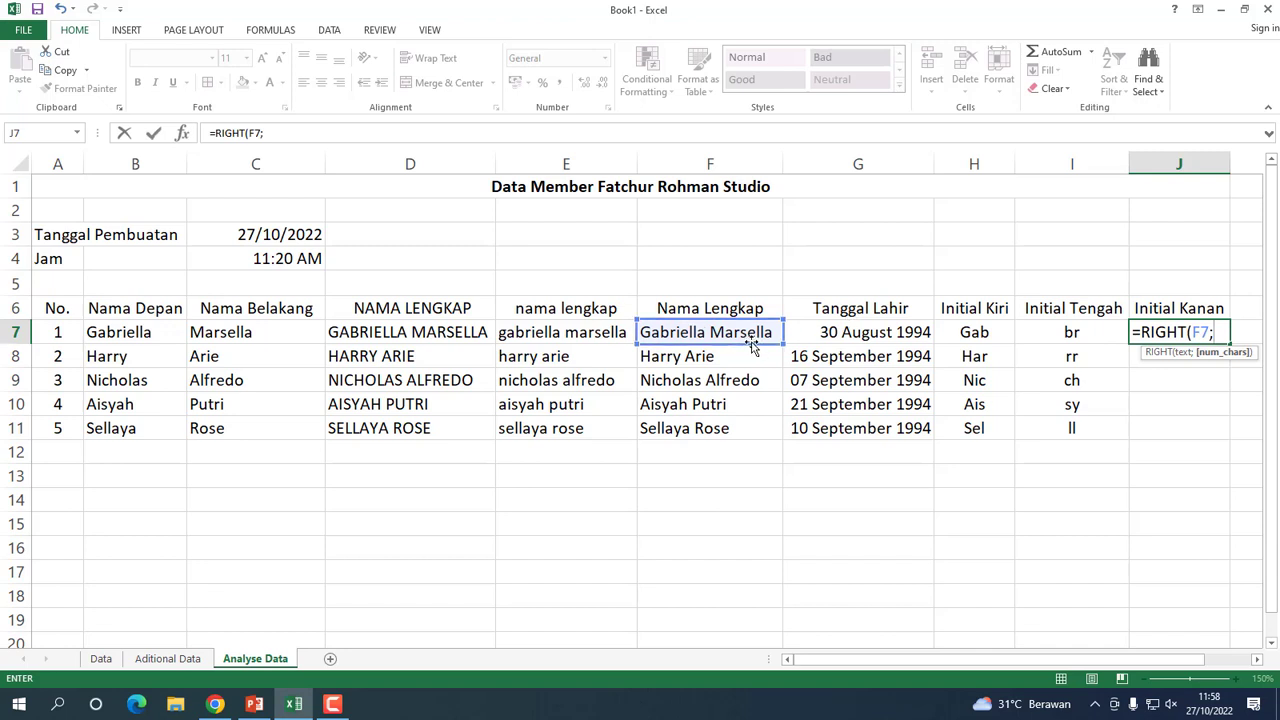
type("2")
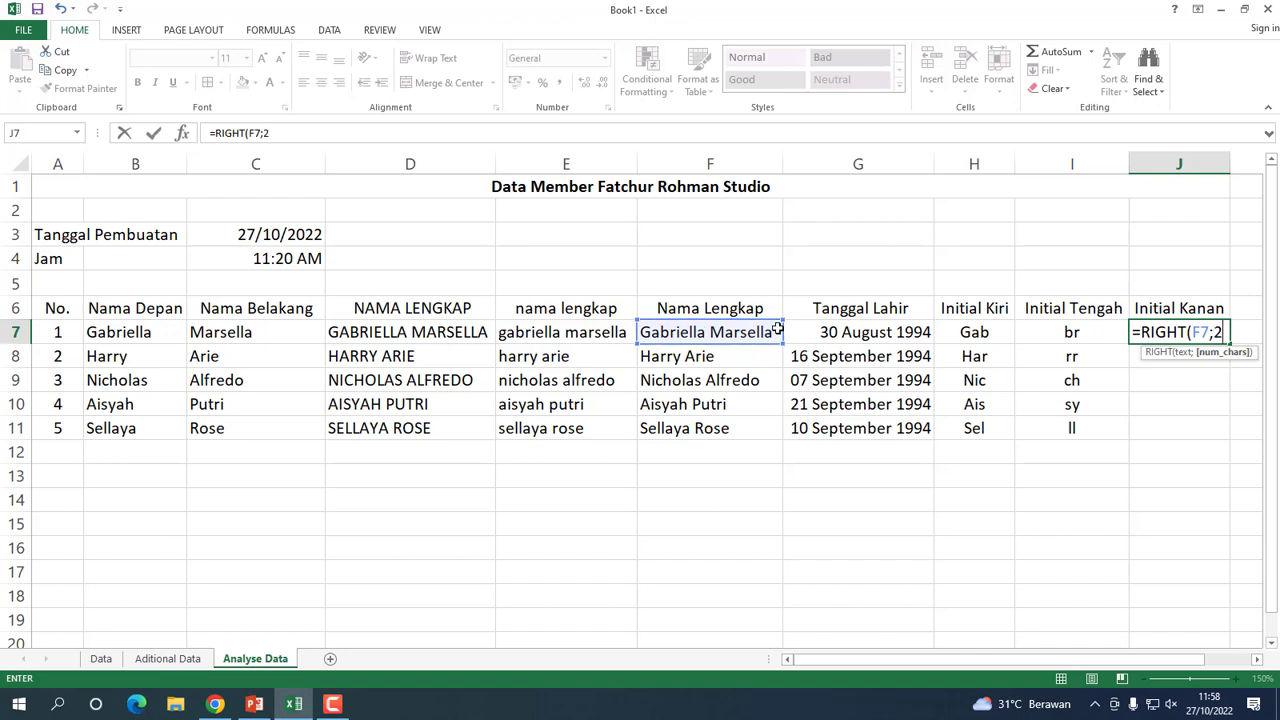
key("Return")
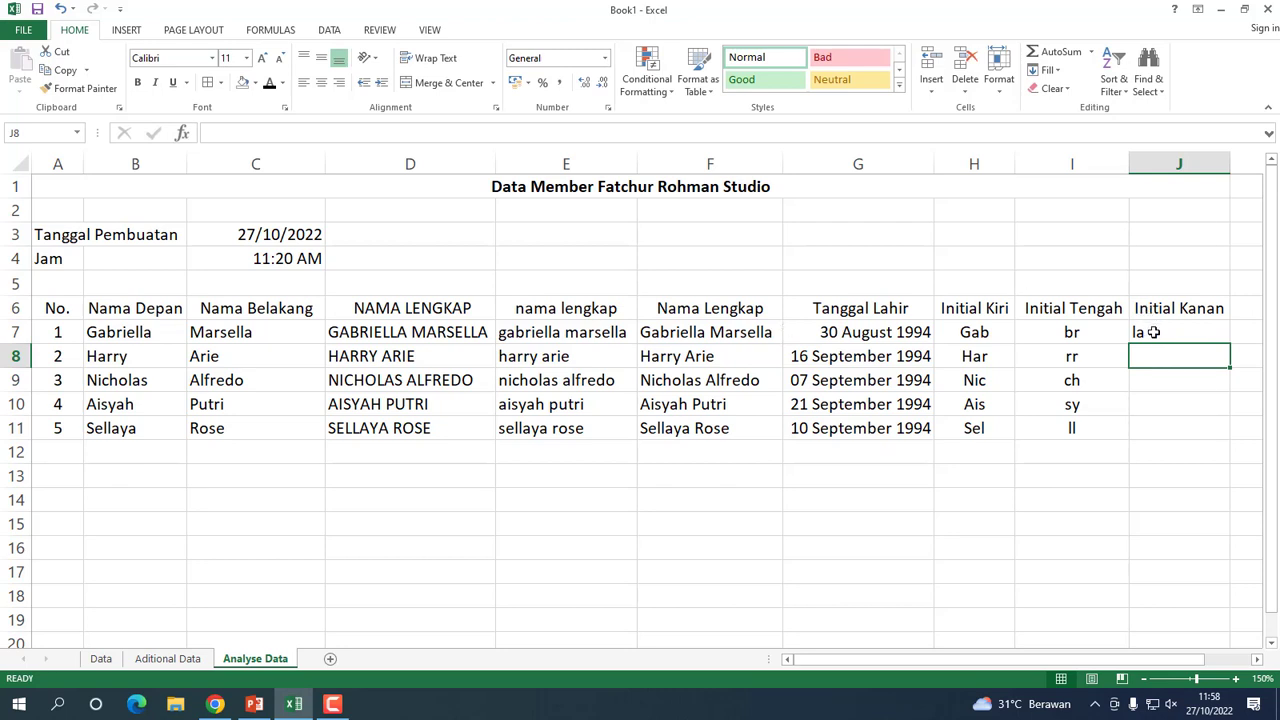
- Fill the RIGHT formula from J7 down to J11 and centre the Initial Kanan values
left_click(1153, 332)
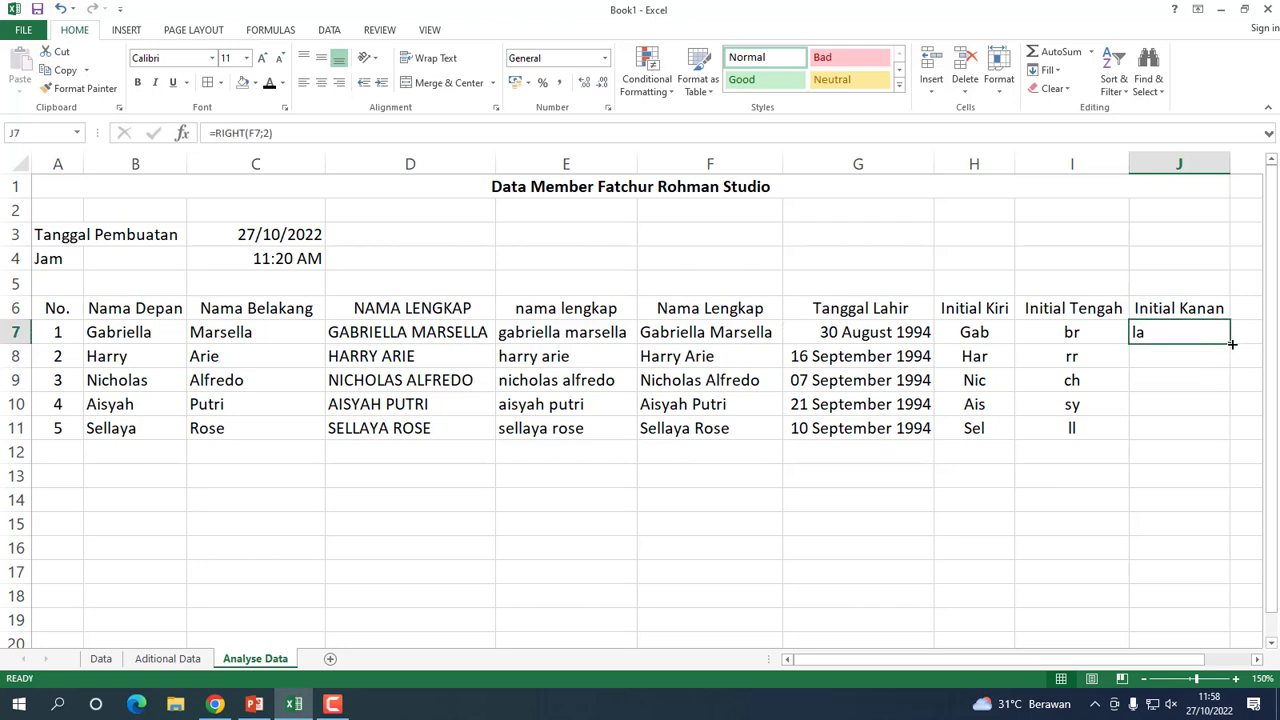
left_click_drag(1232, 344, 1231, 436)
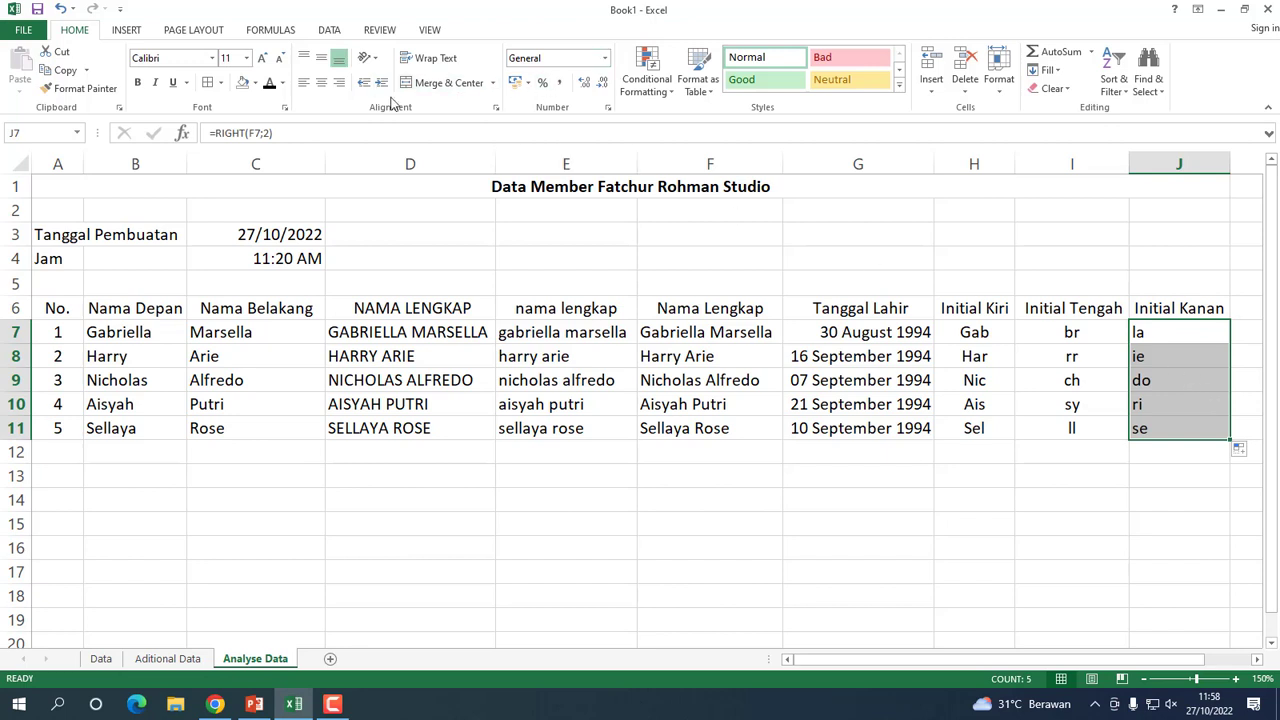
left_click(321, 82)
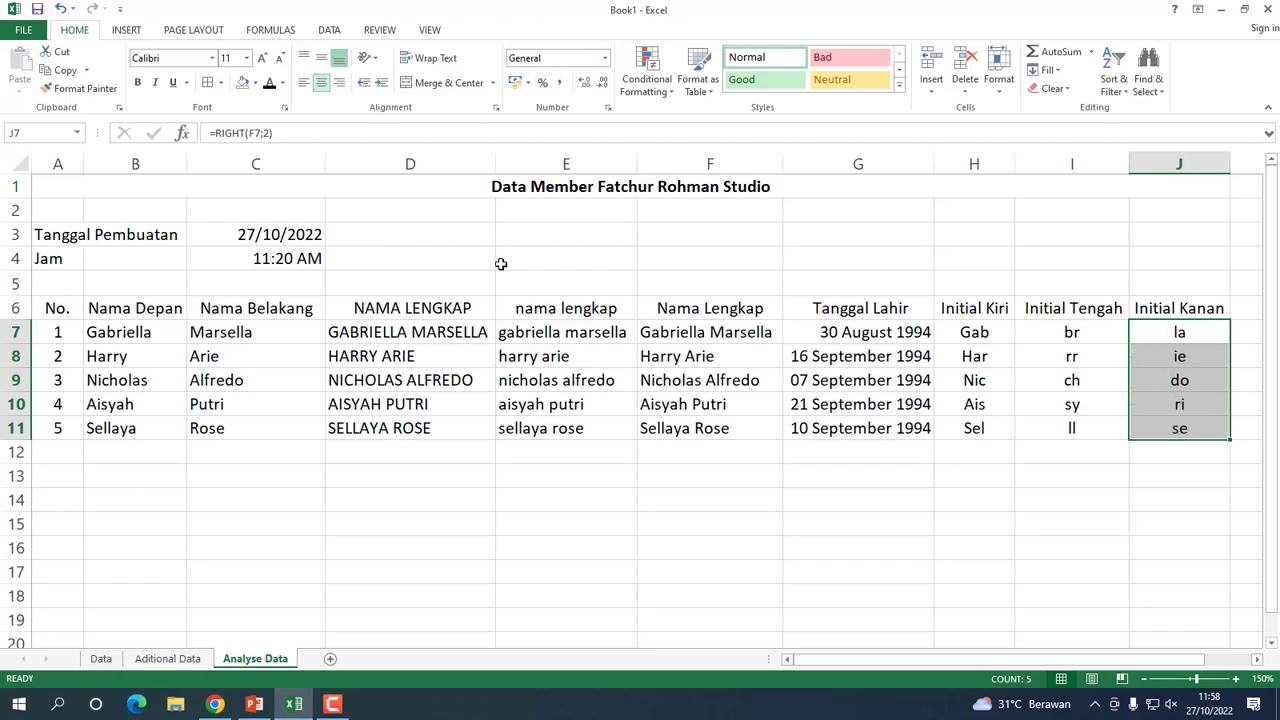
left_click(463, 476)
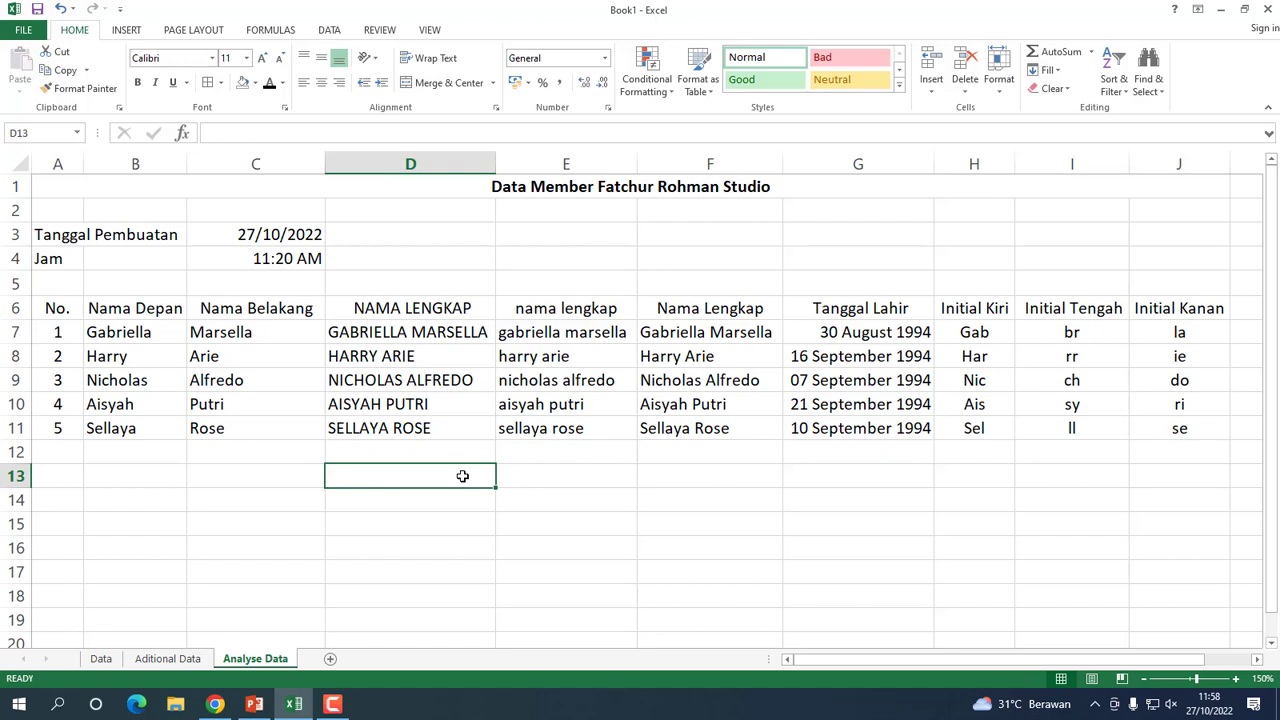
- Check the PROPER formulas of the Nama Lengkap cells in F7:F11 and the RIGHT formula in J8
left_click(673, 336)
left_click(668, 360)
left_click(665, 382)
left_click(665, 424)
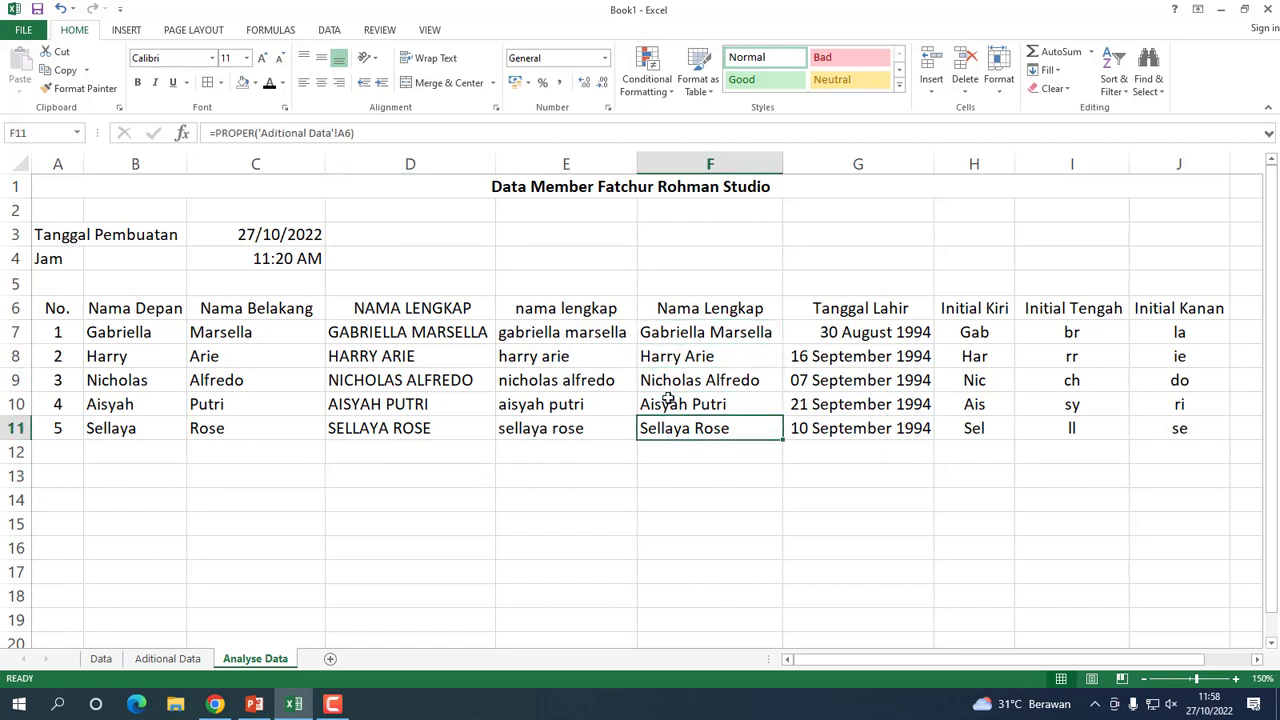
left_click(667, 384)
left_click(668, 359)
left_click(676, 334)
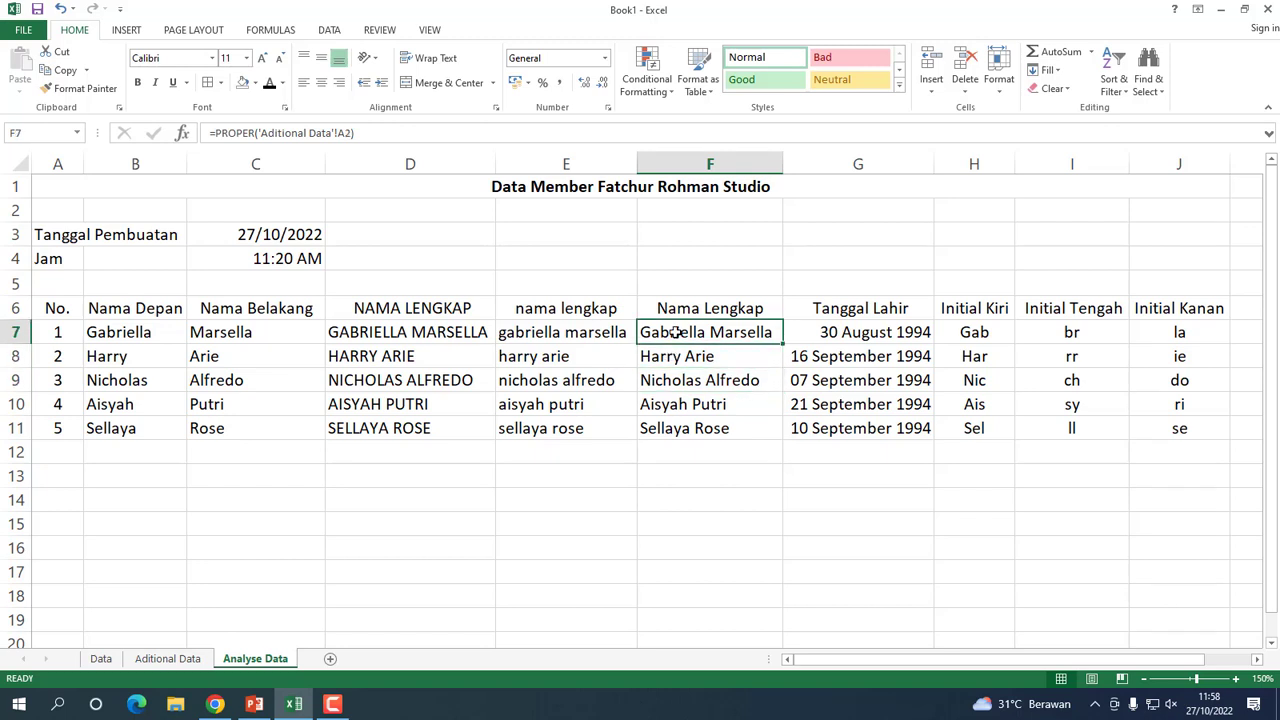
left_click(677, 389)
left_click(685, 428)
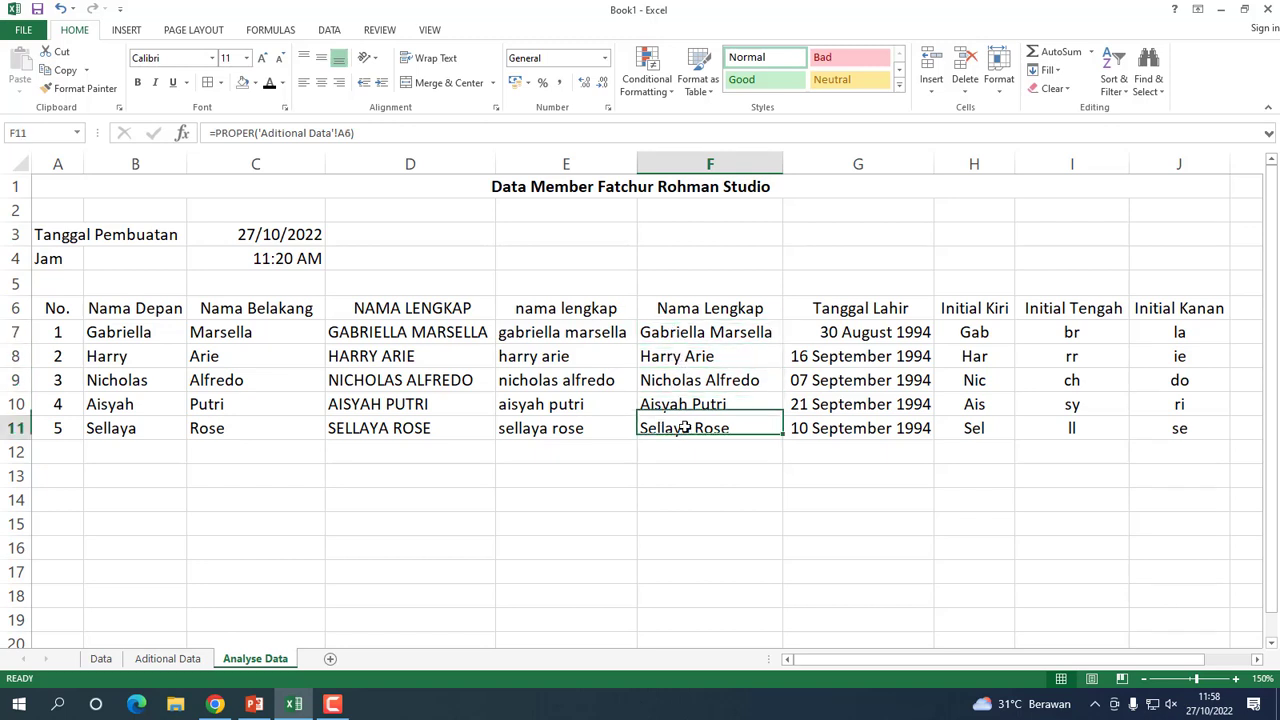
left_click(1169, 350)
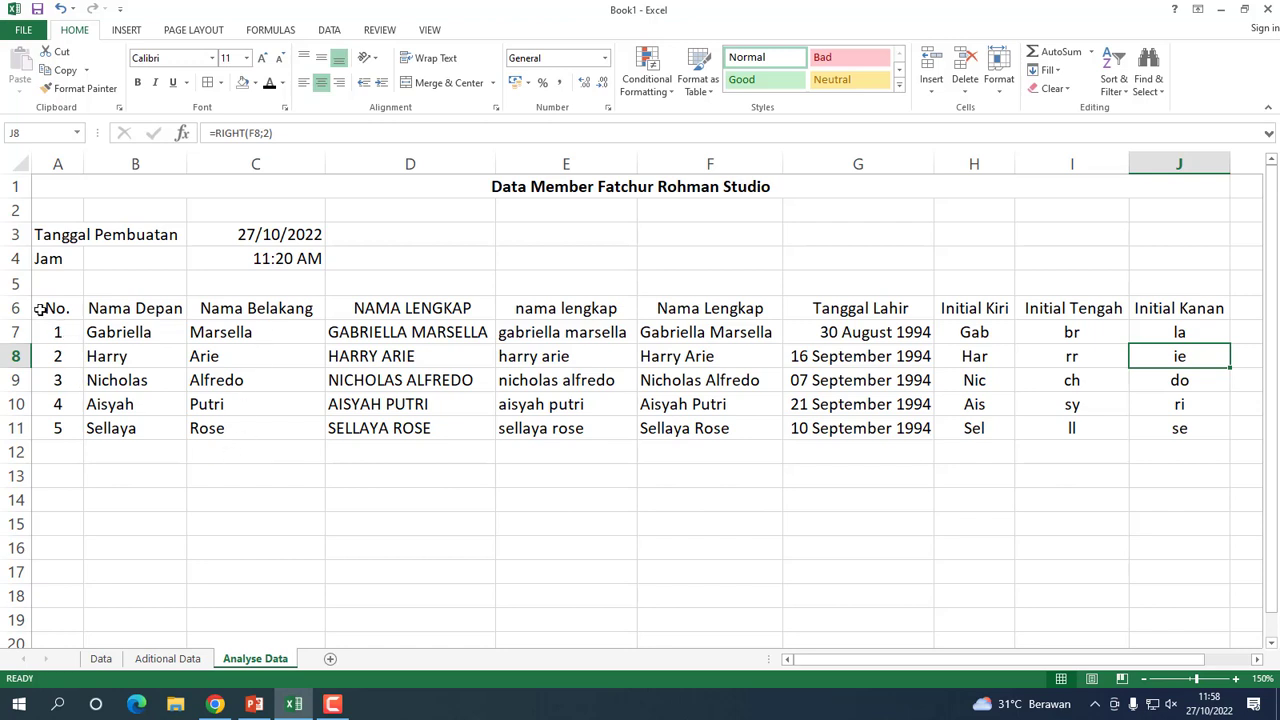
- Apply all borders to the member table in A6:J11
left_click_drag(40, 310, 1155, 421)
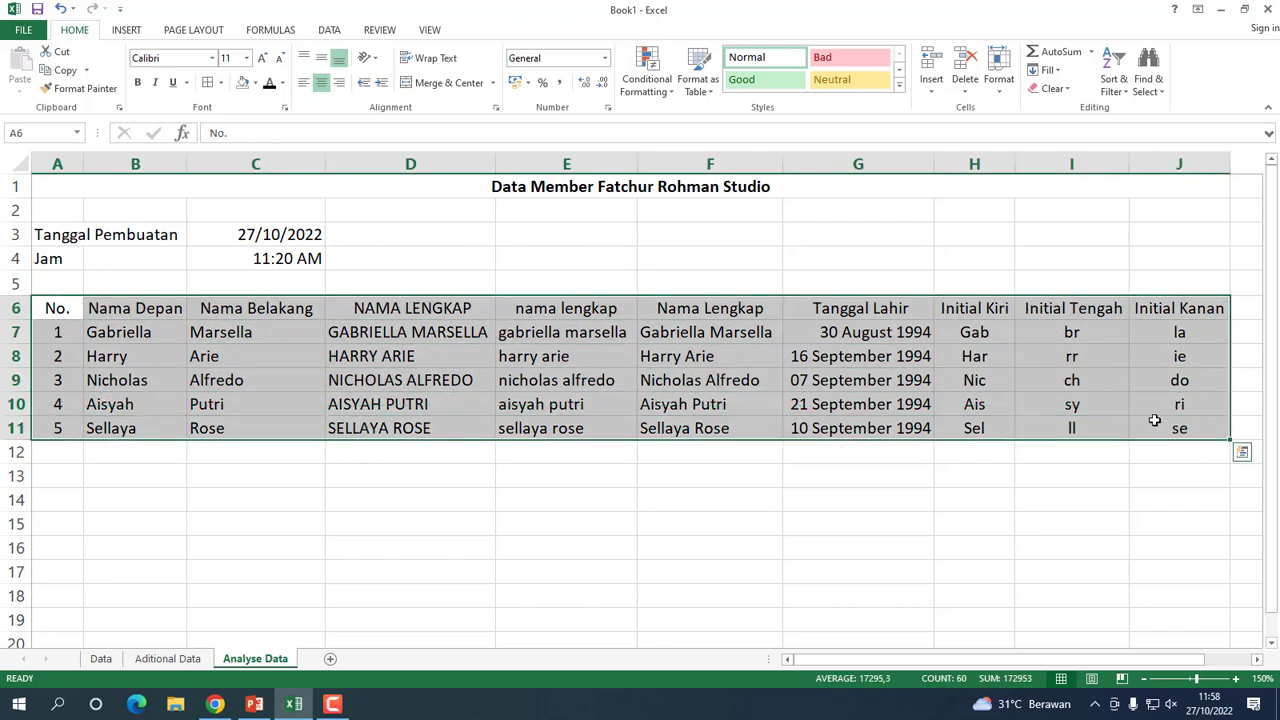
left_click(222, 84)
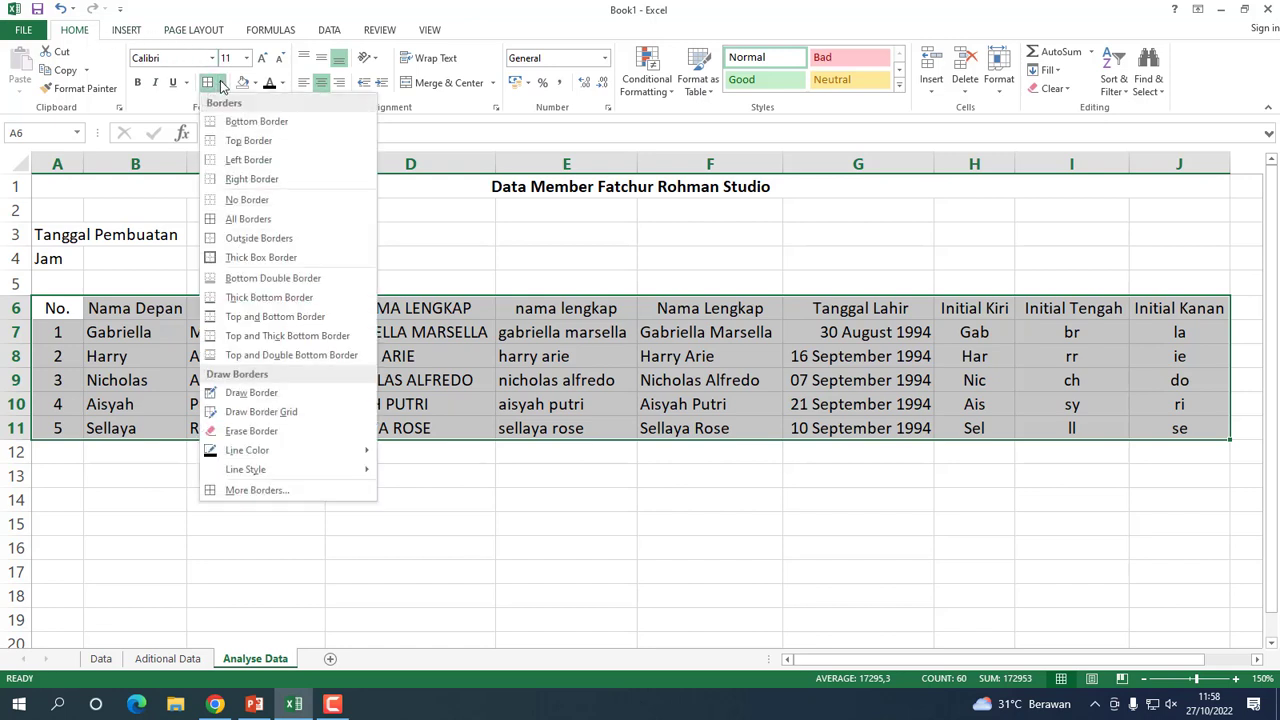
left_click(229, 224)
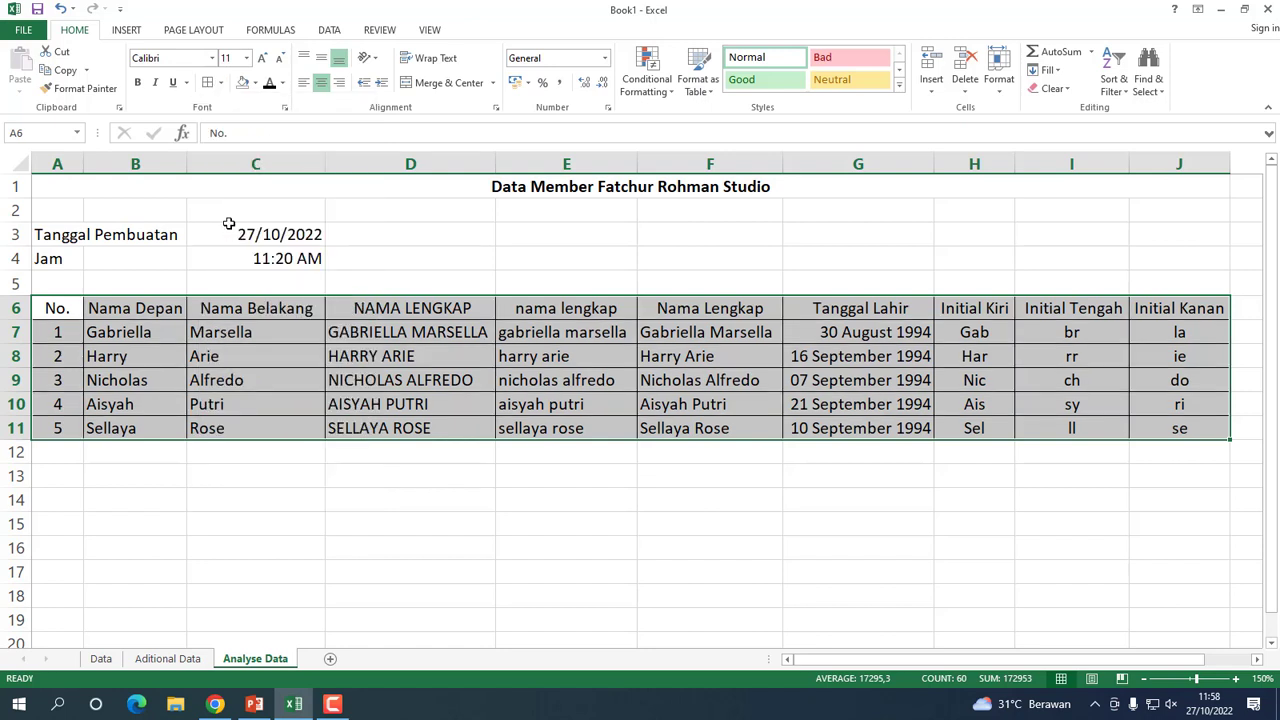
left_click(371, 556)
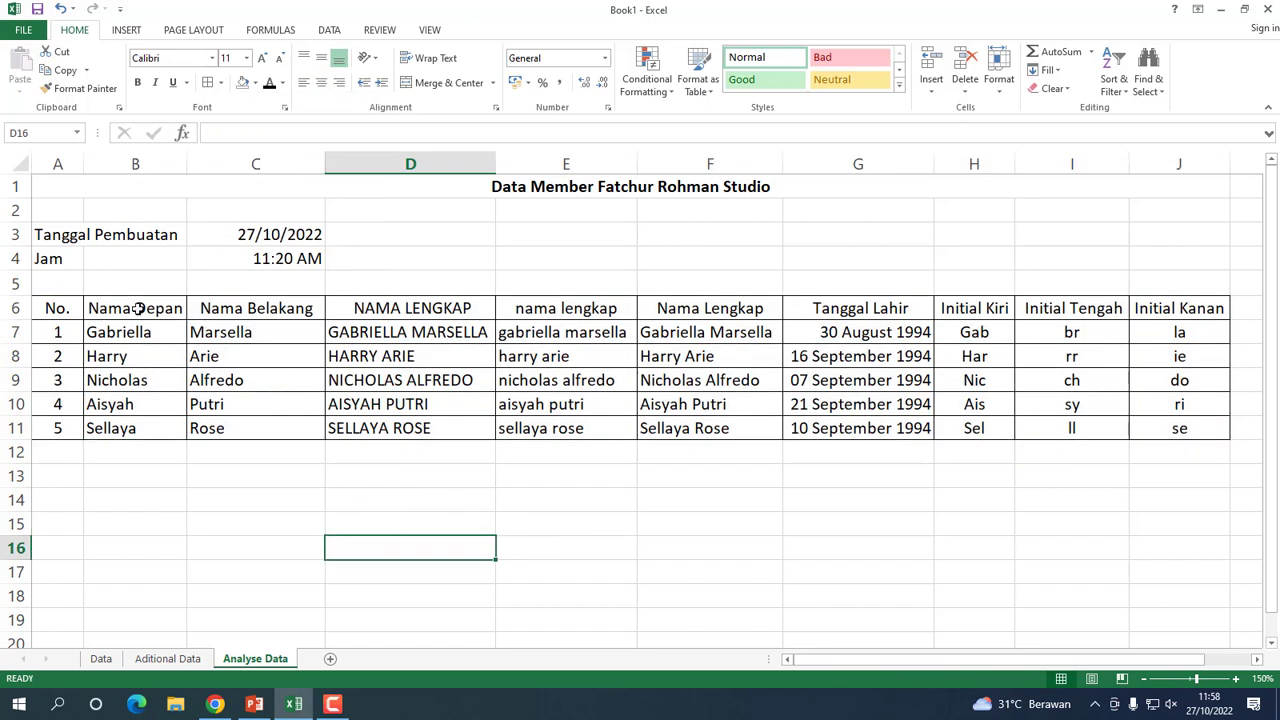
- Make the table's header row A6:J6 bold
left_click_drag(40, 312, 1140, 300)
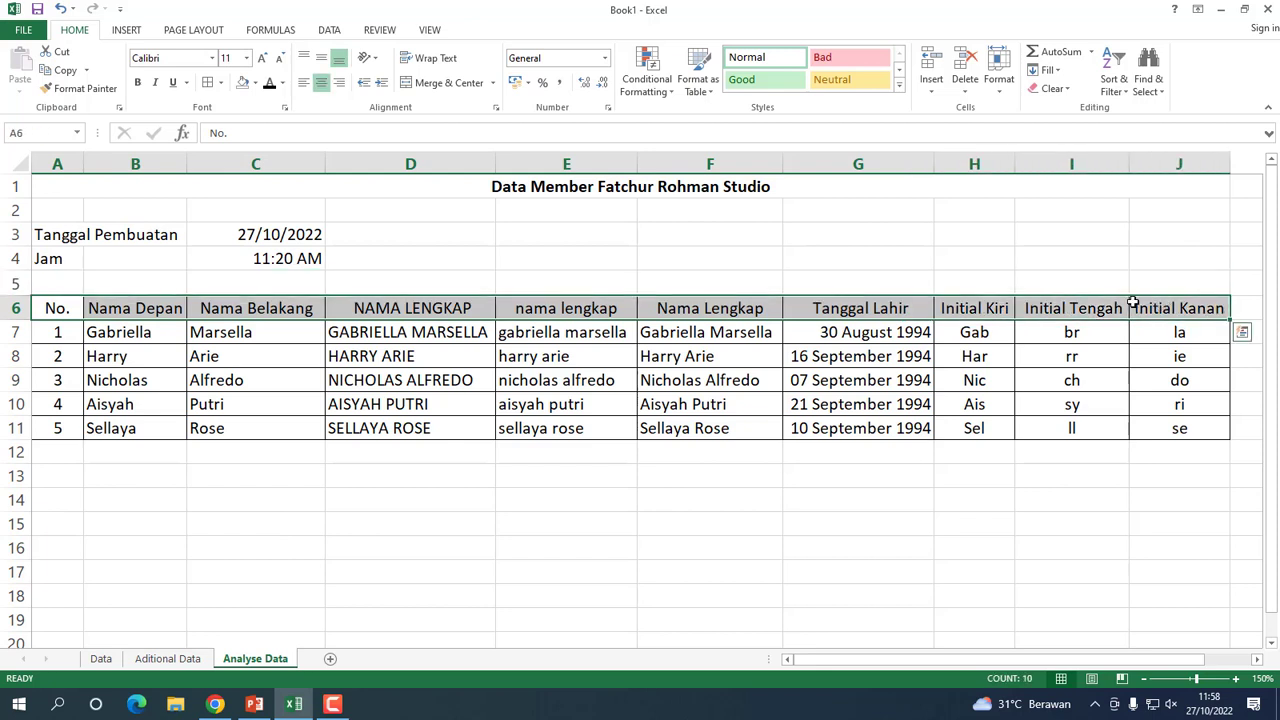
left_click(139, 85)
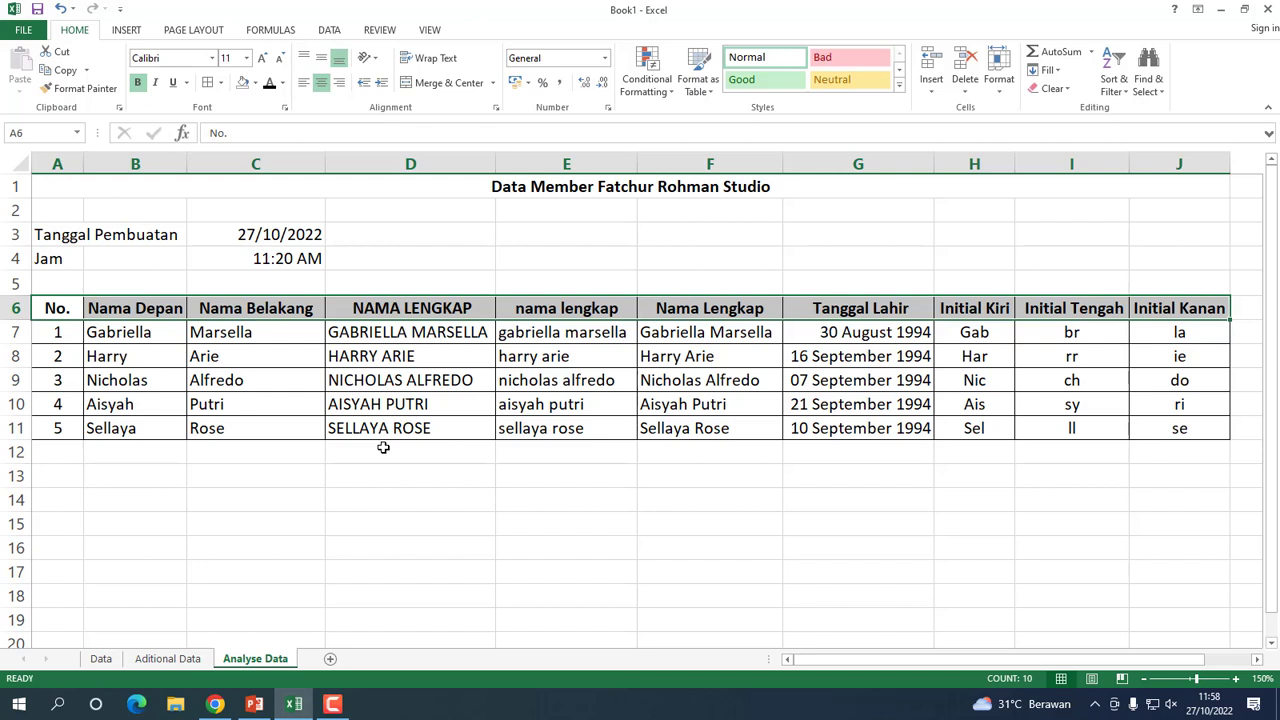
left_click(423, 540)
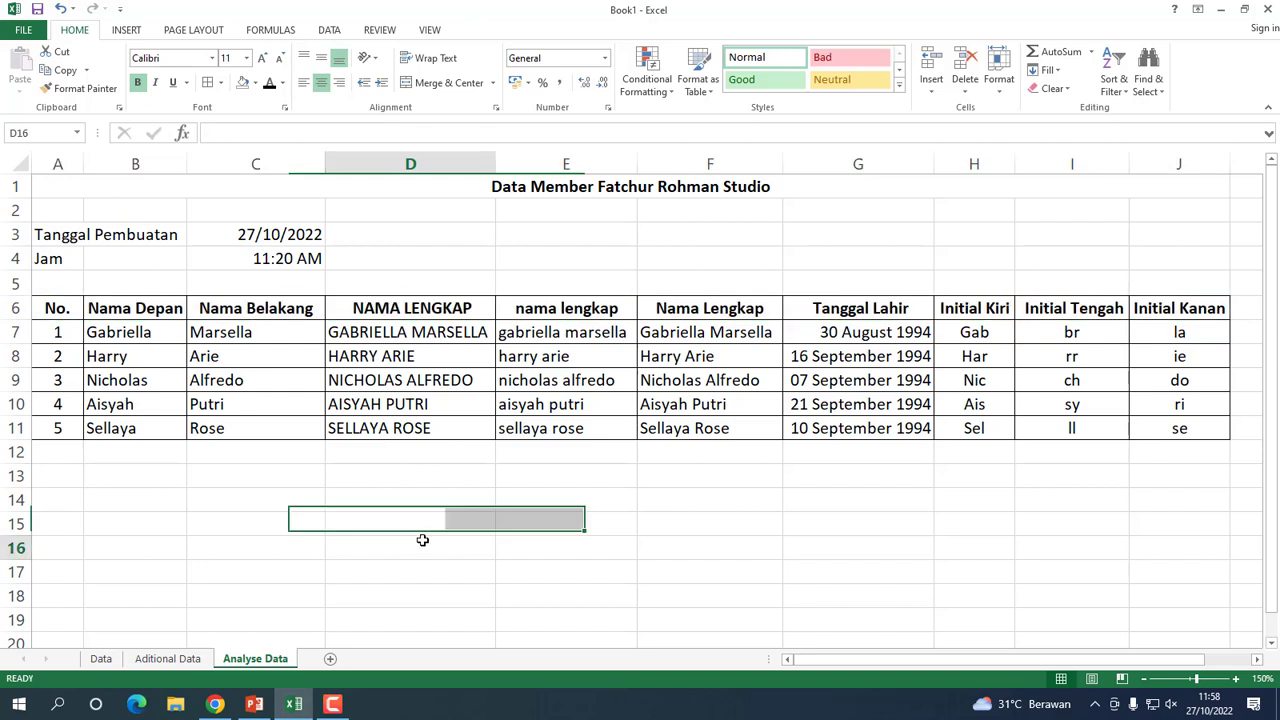
left_click(521, 238)
key("Return")
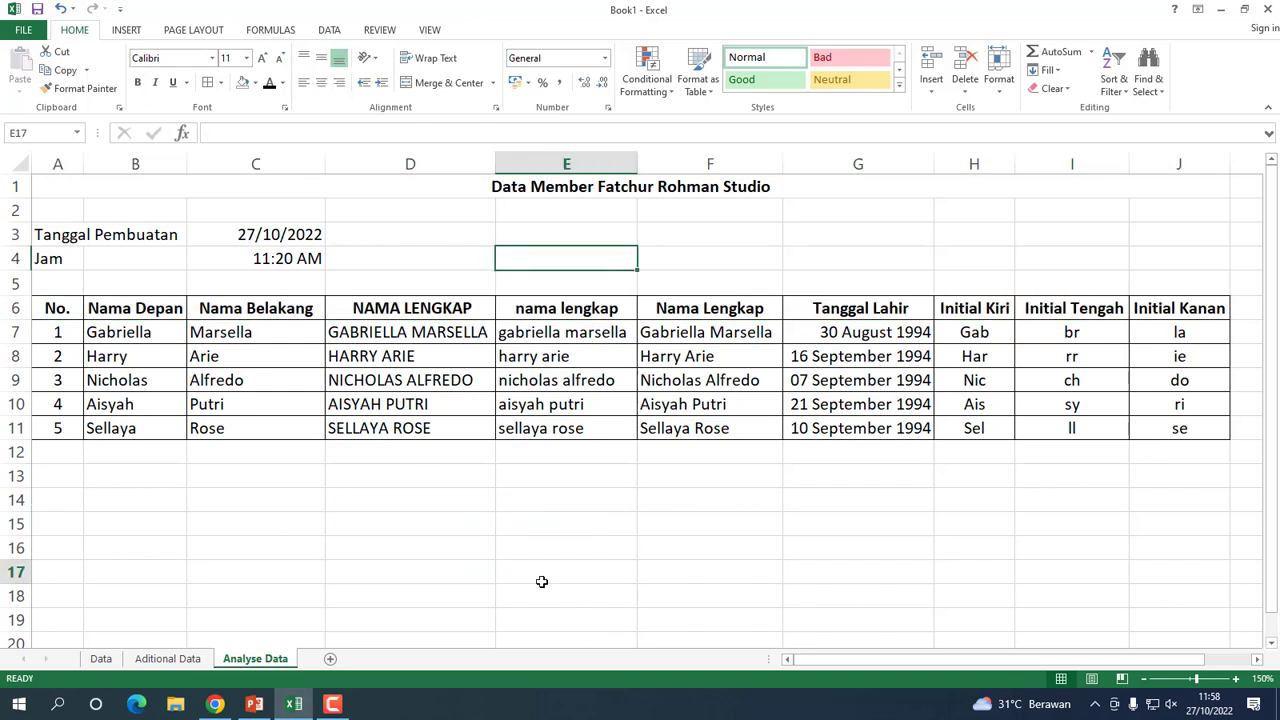
left_click(545, 575)
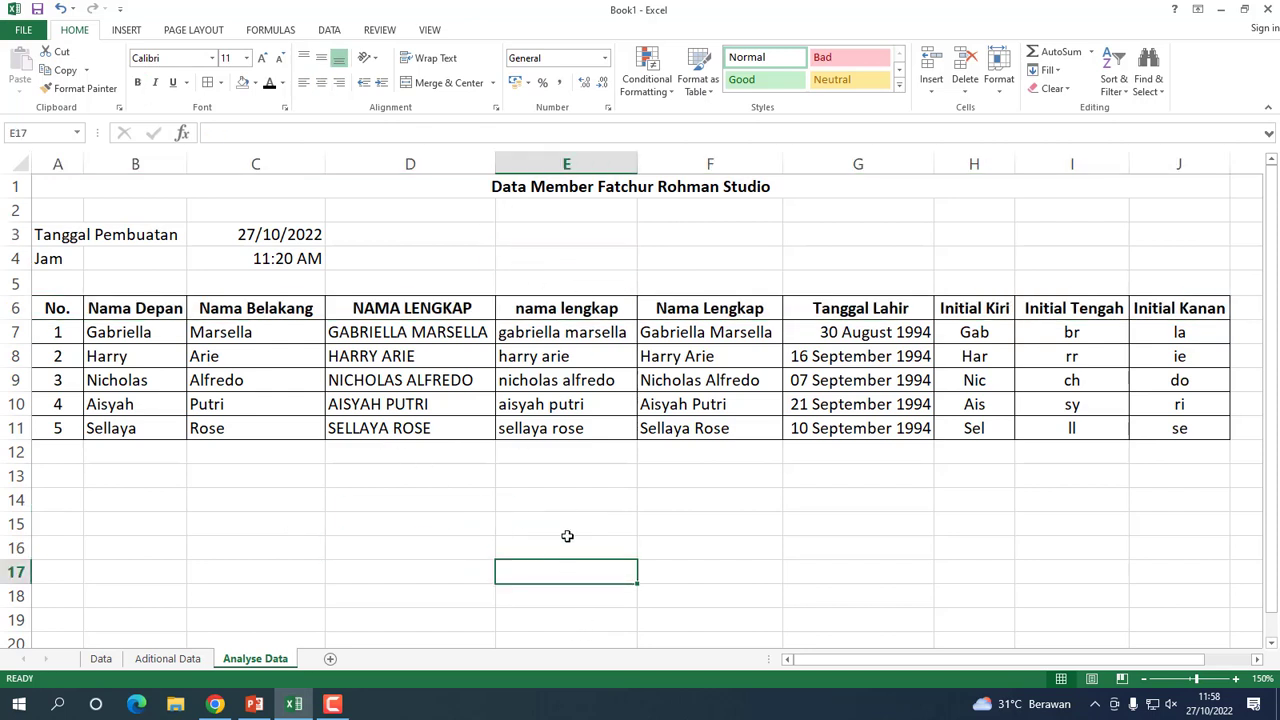
left_click(375, 231)
left_click(571, 497)
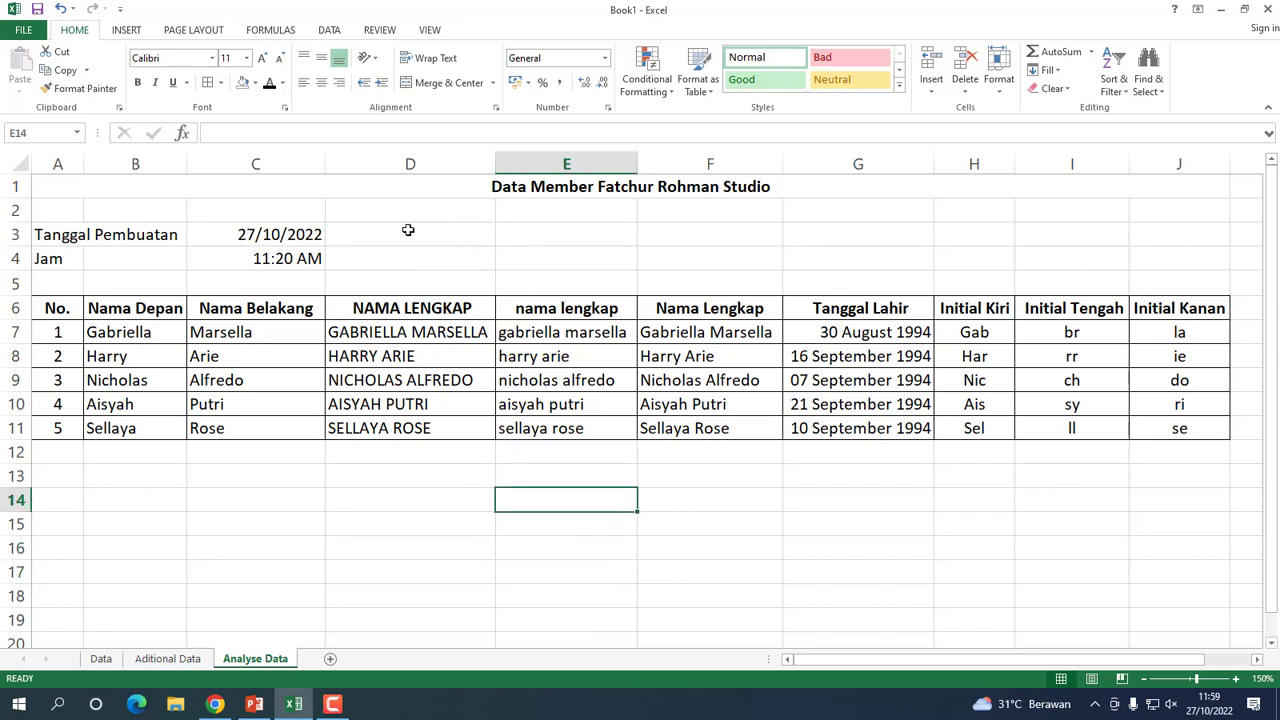
left_click(408, 231)
left_click(420, 360)
left_click(417, 526)
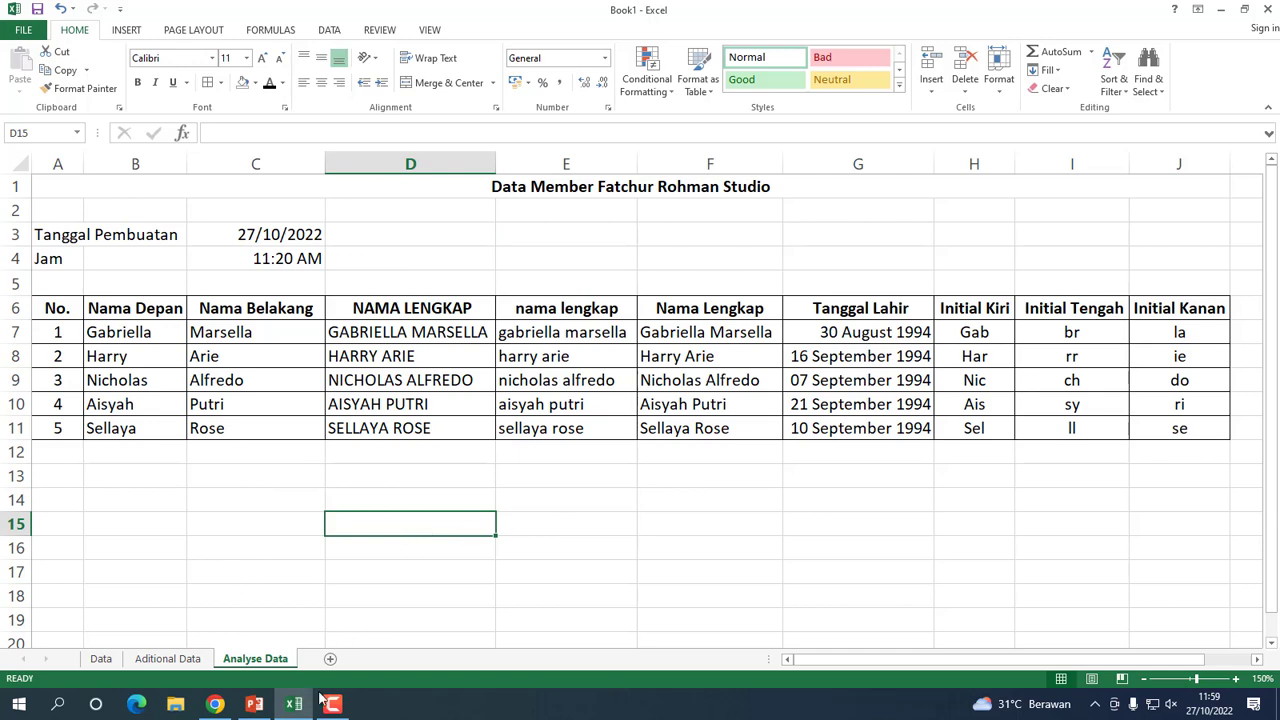
- Check the file-naming instruction in PowerPoint and save the Excel workbook to Downloads as "Praktik 7_" followed by the person's name and class MB
left_click(254, 704)
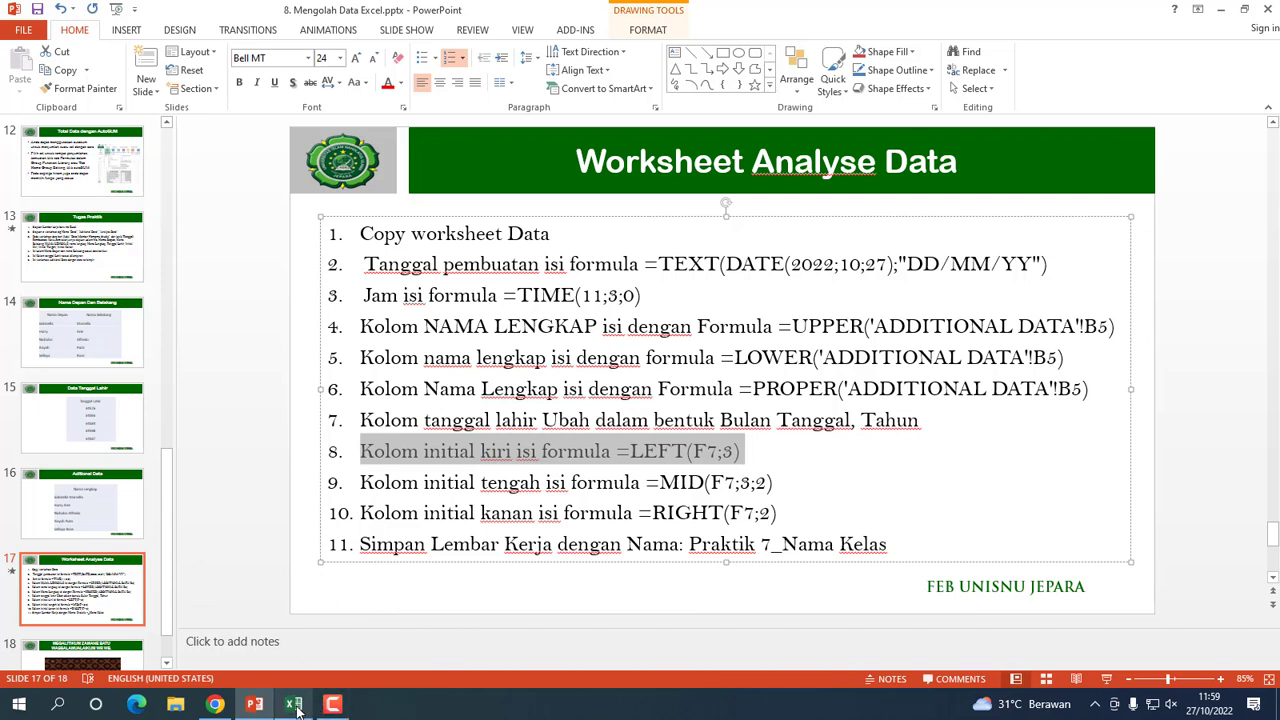
mouse_move(296, 709)
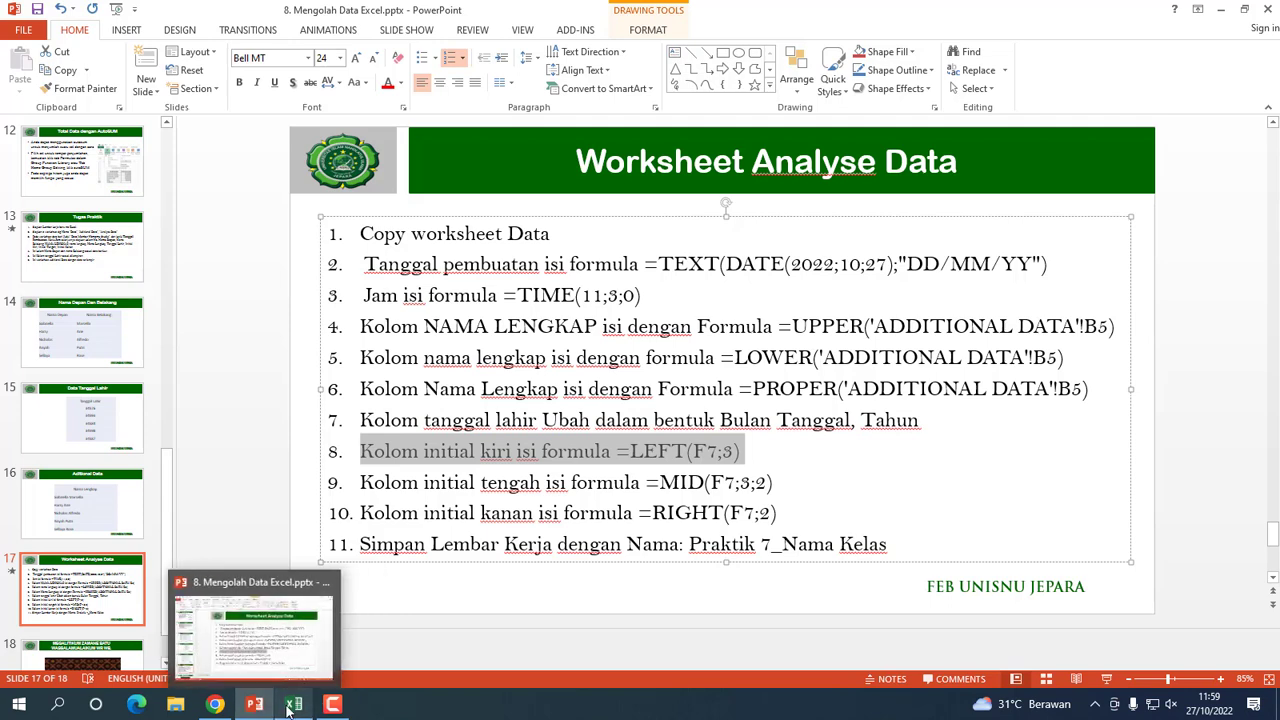
left_click(291, 706)
left_click(588, 577)
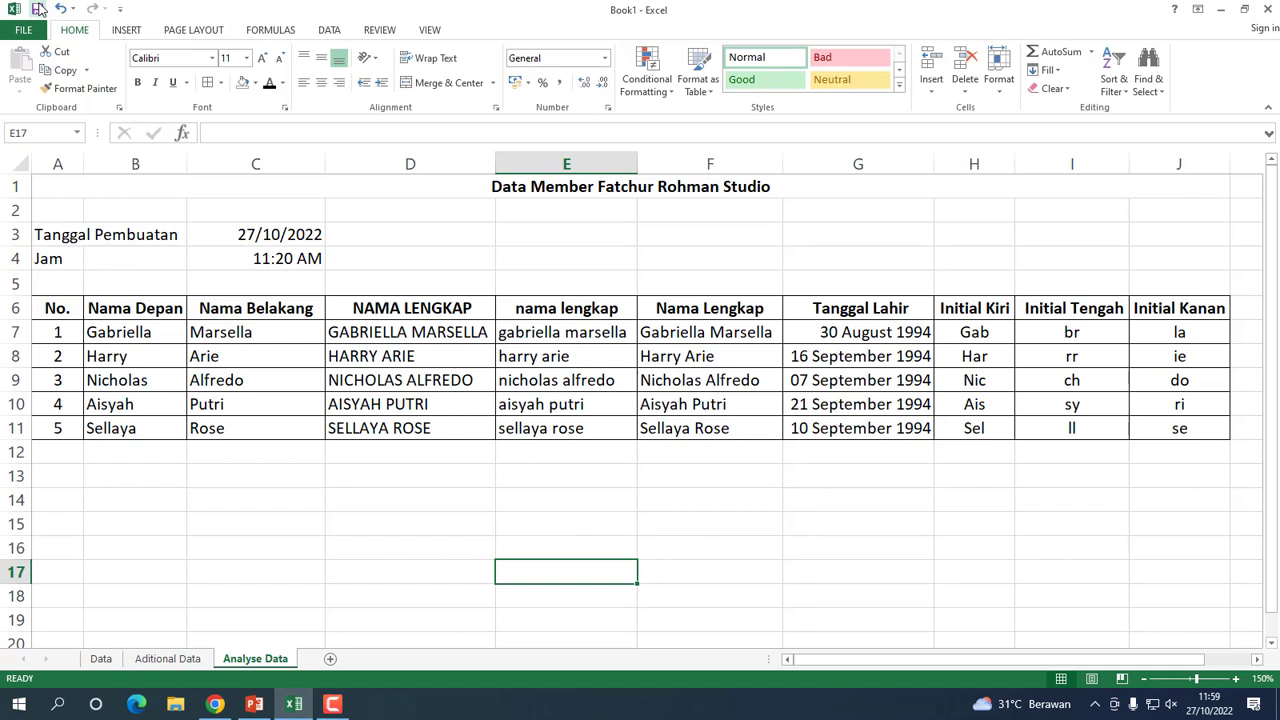
left_click(38, 10)
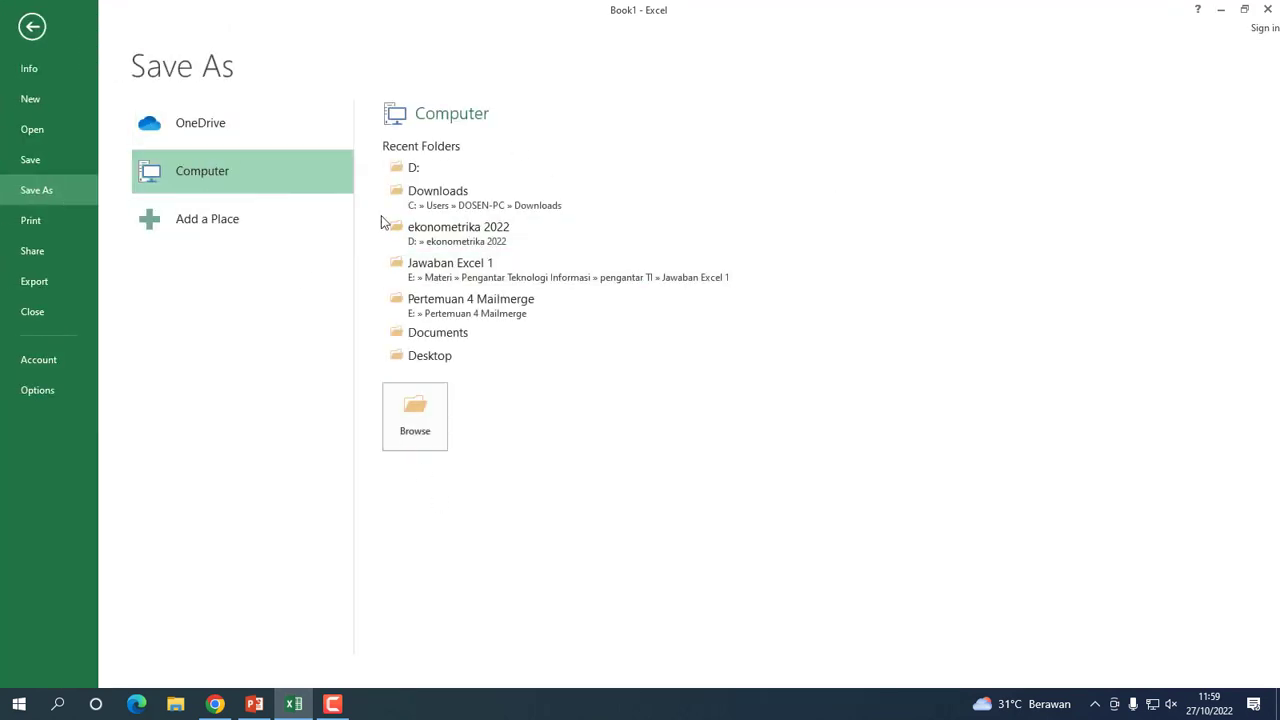
left_click(418, 207)
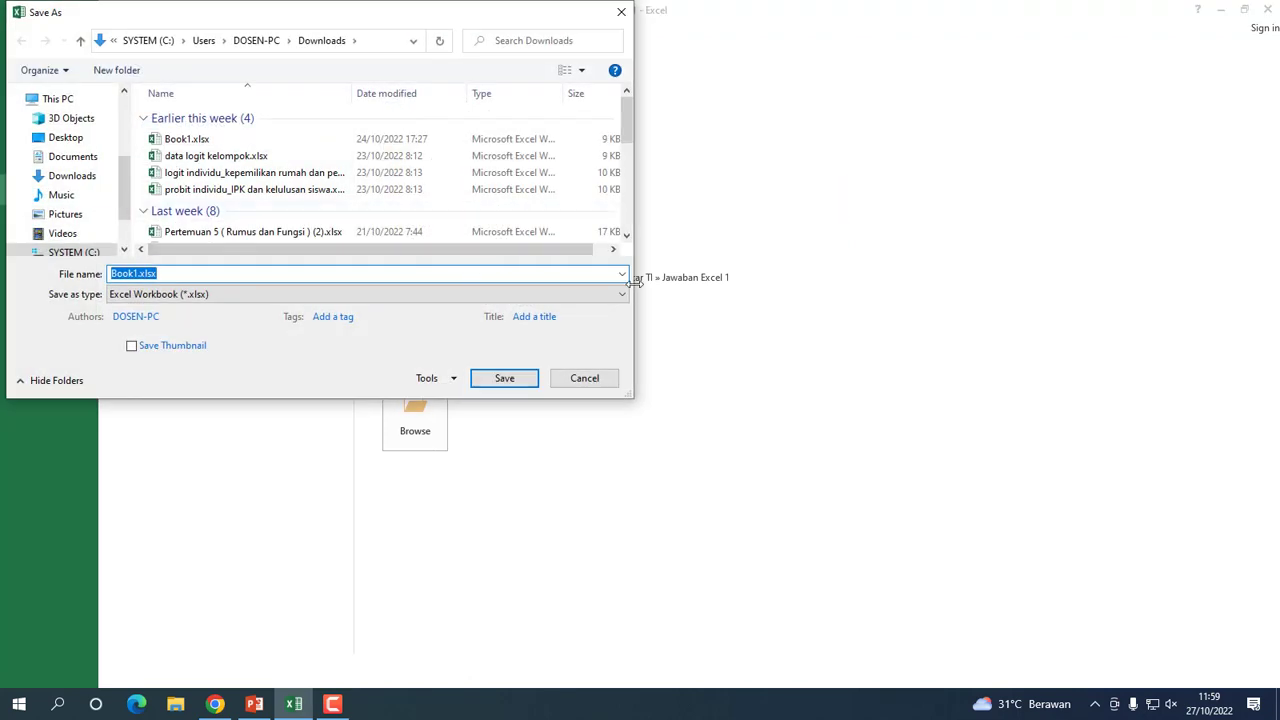
type("Pra")
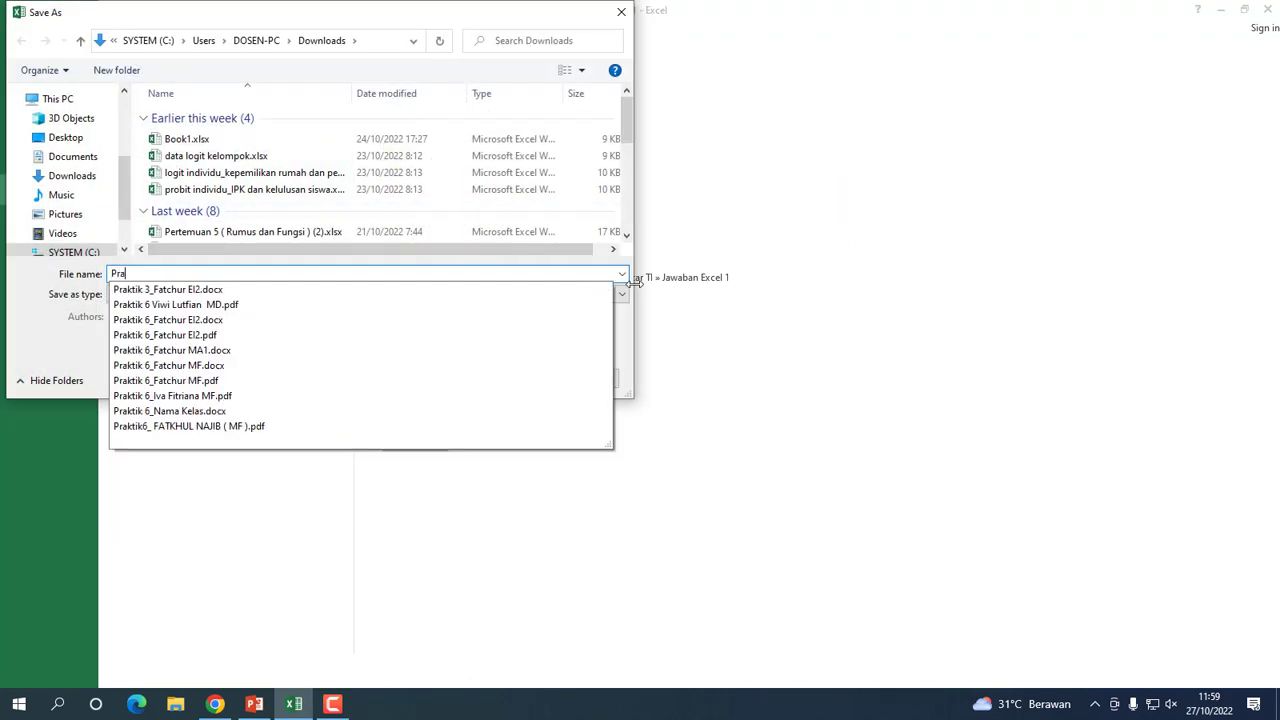
type("ktik ")
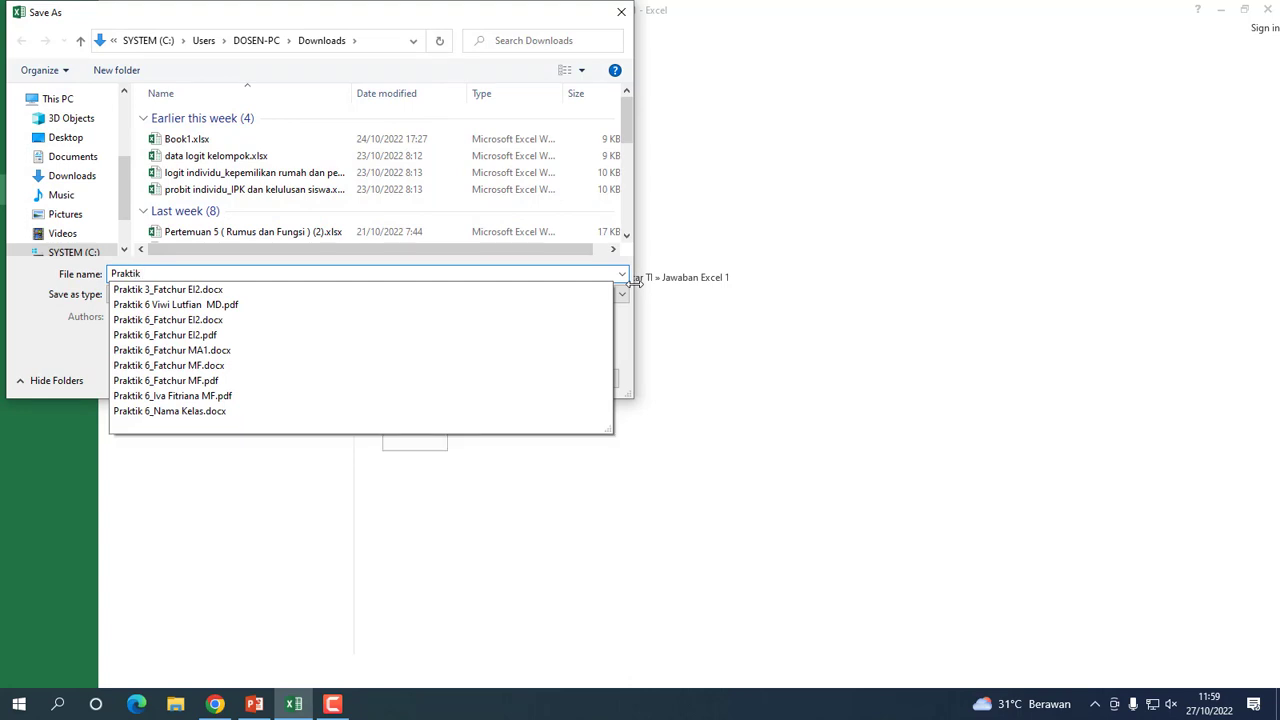
type("&")
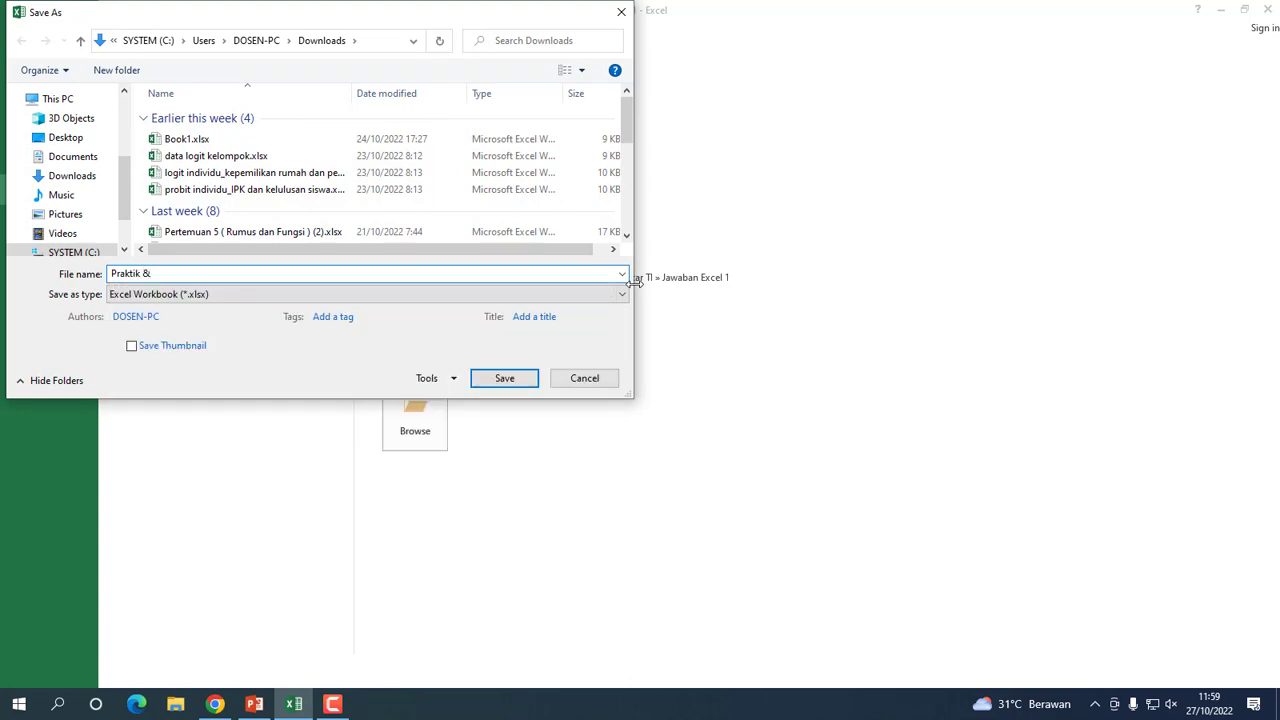
key("BackSpace")
type("7_Fatchur MB")
left_click(513, 383)
left_click(359, 521)
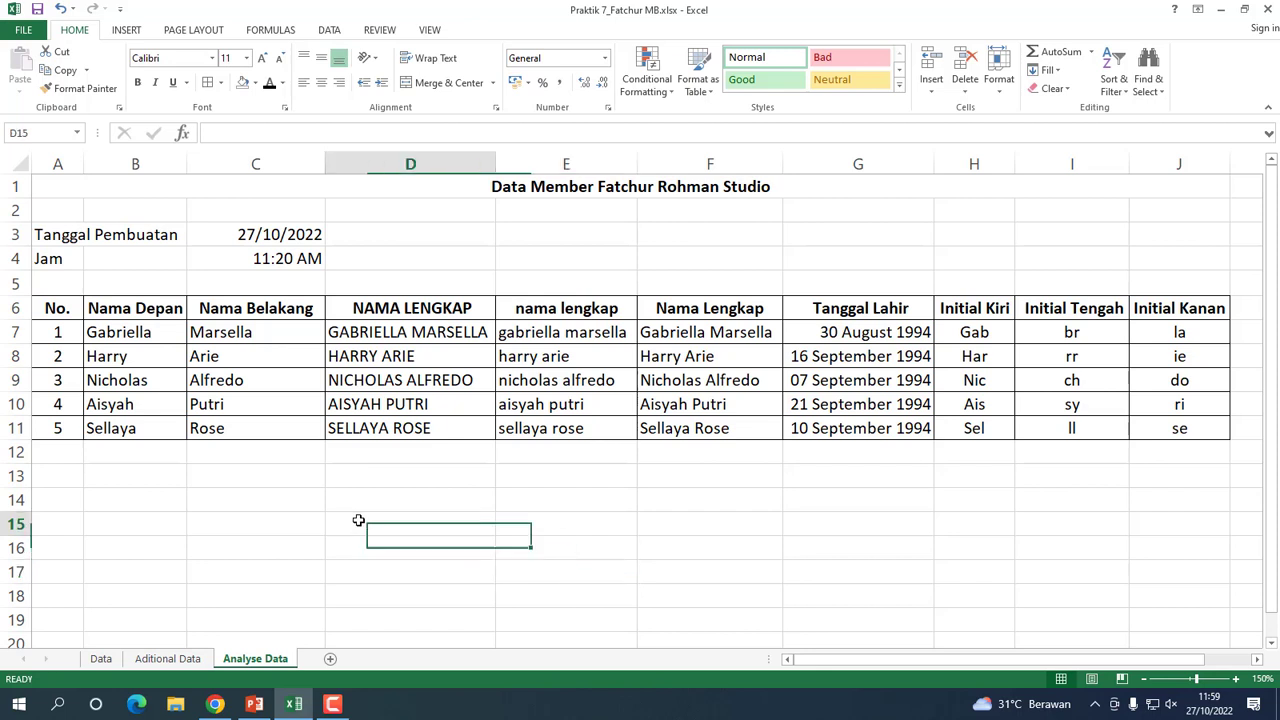